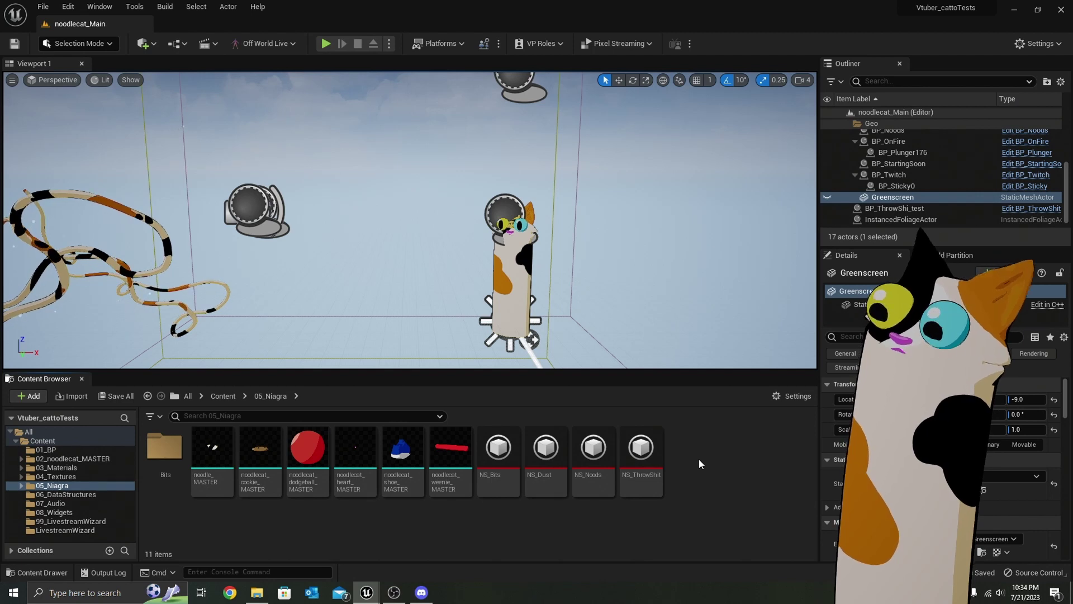
Create a Niagara System in the 05_Niagra folder from selected emitters, using the Fountain template as its emitter.
{"action": "right_click", "coordinate": [699, 458]}
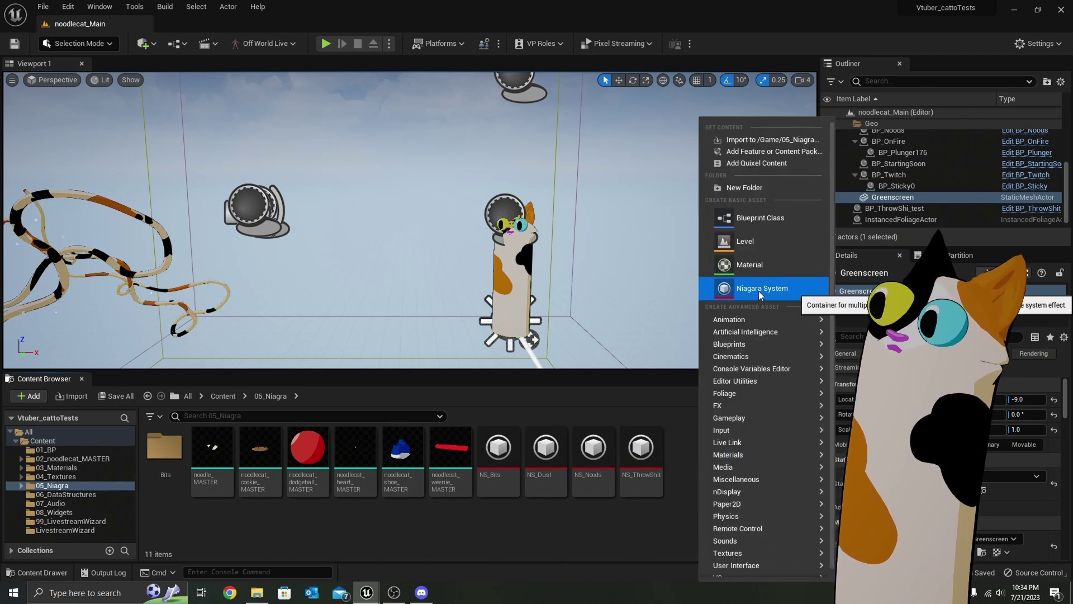
{"action": "left_click", "coordinate": [759, 289]}
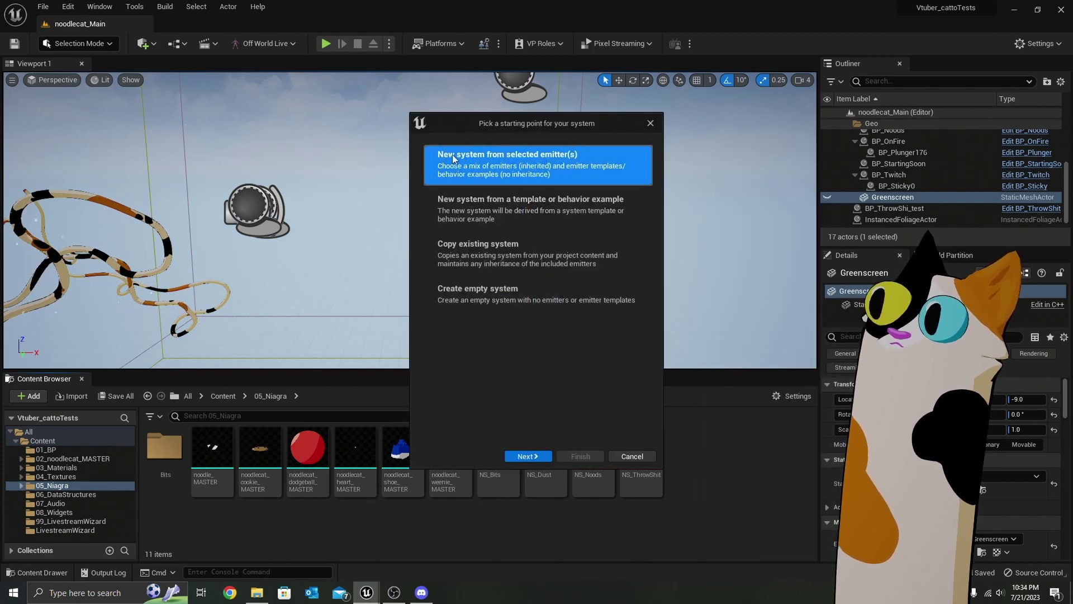
{"action": "left_click", "coordinate": [528, 456]}
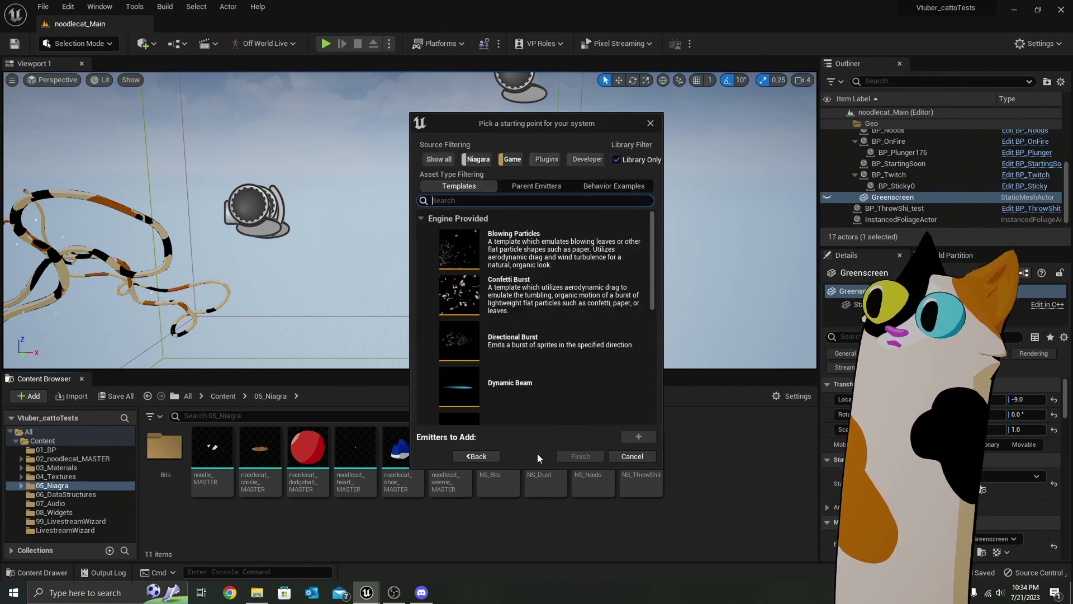
{"action": "scroll", "coordinate": [504, 367], "scroll_direction": "down", "scroll_amount": 2}
{"action": "left_click", "coordinate": [562, 384]}
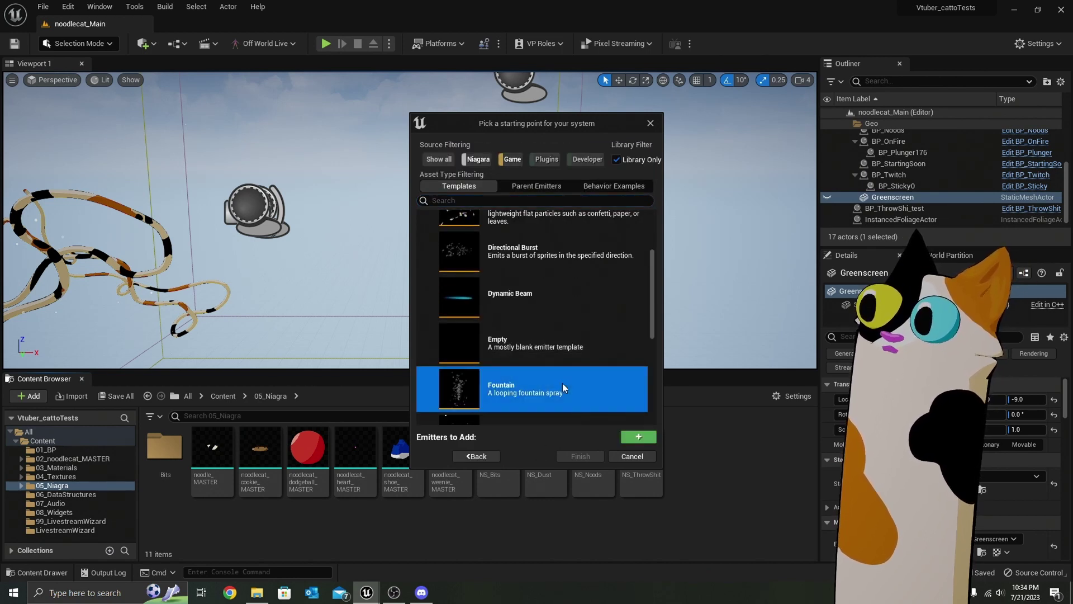
{"action": "left_click", "coordinate": [639, 436]}
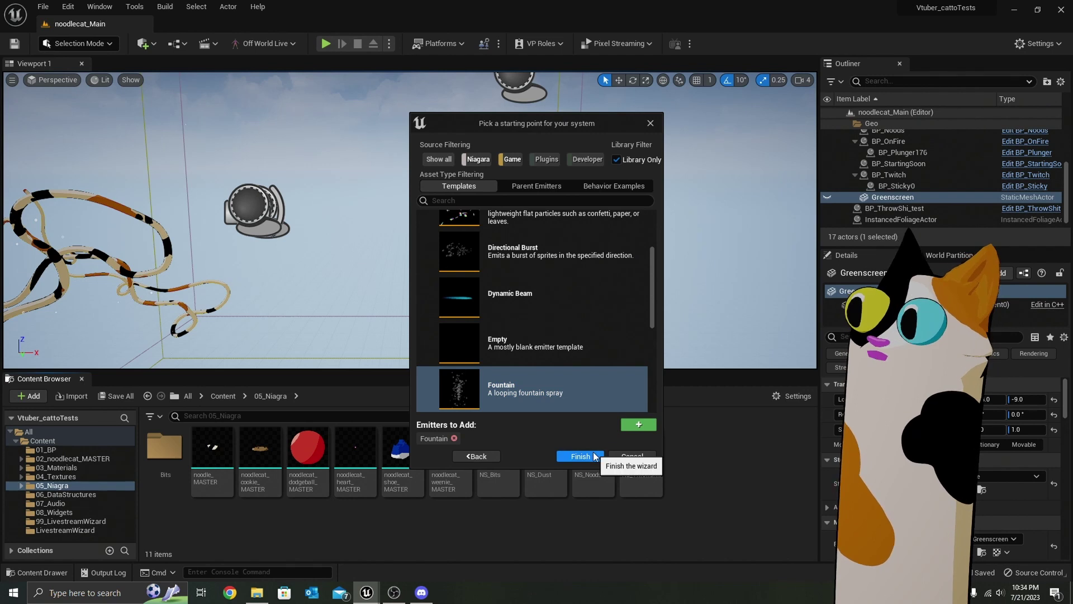
{"action": "left_click", "coordinate": [580, 456]}
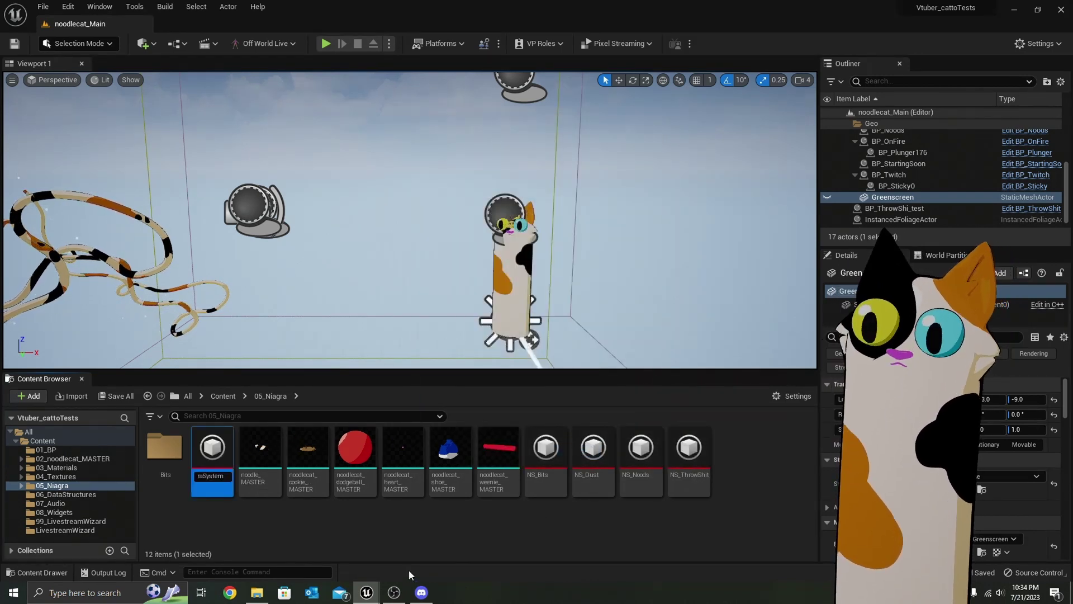
Name the new Niagara system NS_Tutorial and open it for editing.
{"action": "key", "text": "BackSpace"}
{"action": "key", "text": "BackSpace"}
{"action": "key", "text": "BackSpace"}
{"action": "key", "text": "BackSpace"}
{"action": "key", "text": "BackSpace"}
{"action": "key", "text": "BackSpace"}
{"action": "key", "text": "BackSpace"}
{"action": "key", "text": "BackSpace"}
{"action": "key", "text": "BackSpace"}
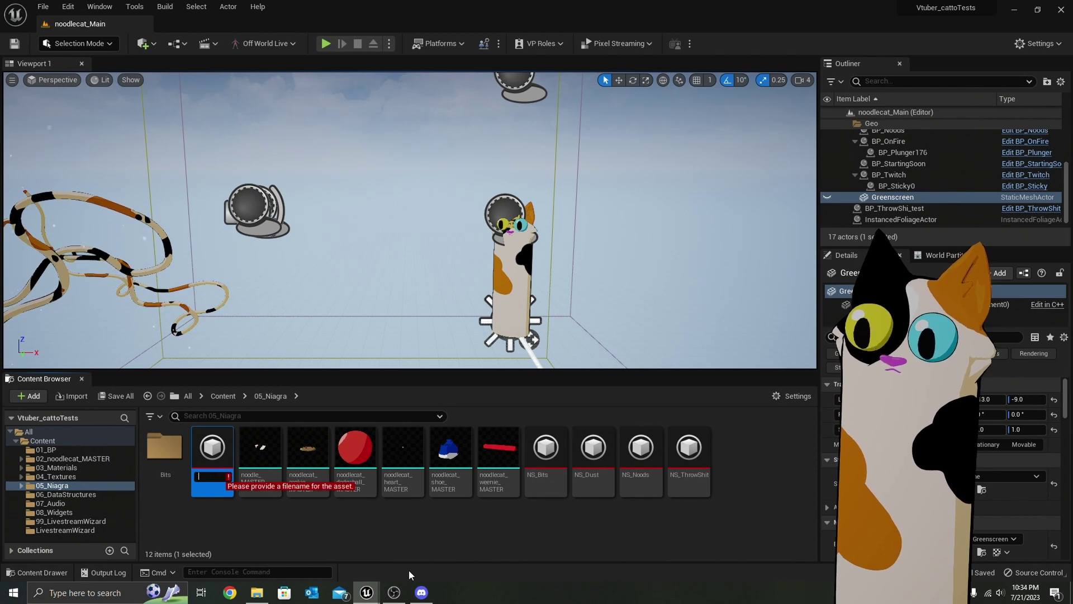
{"action": "type", "text": "NS"}
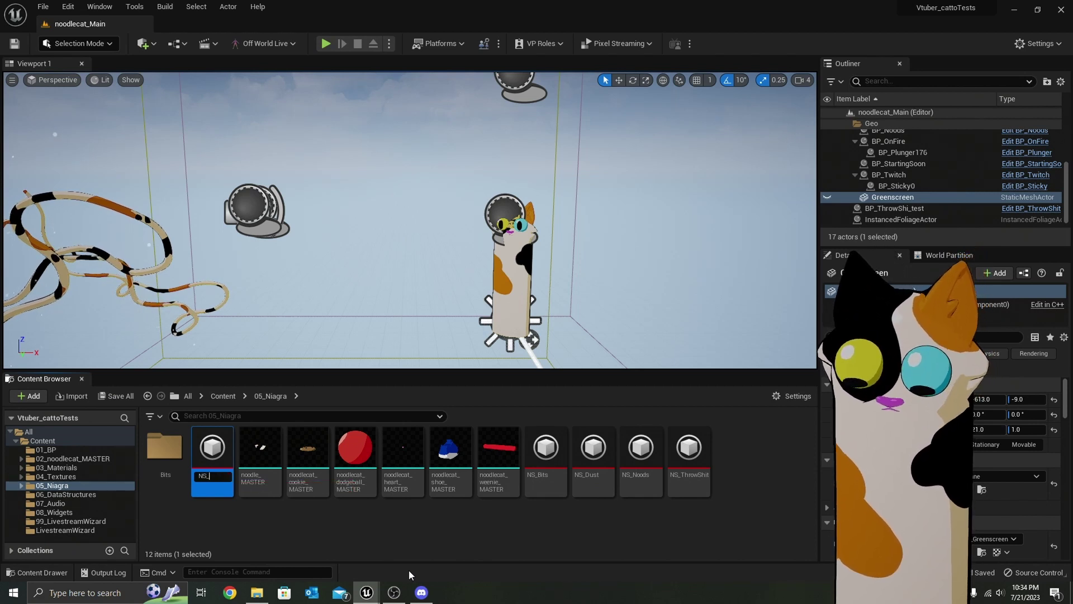
{"action": "type", "text": "_Tutorial"}
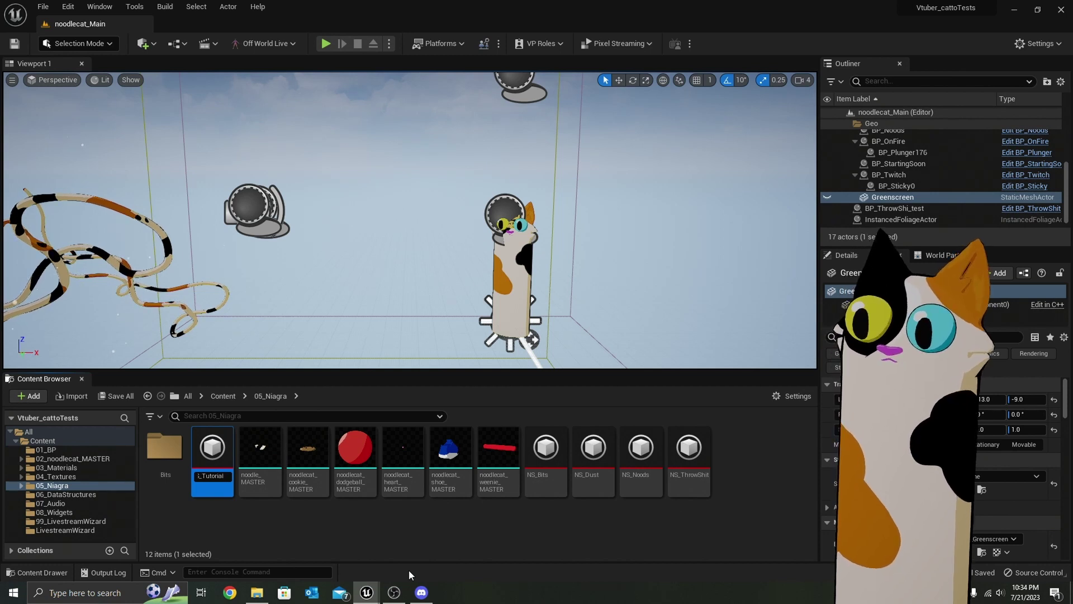
{"action": "key", "text": "Return"}
{"action": "double_click", "coordinate": [680, 449]}
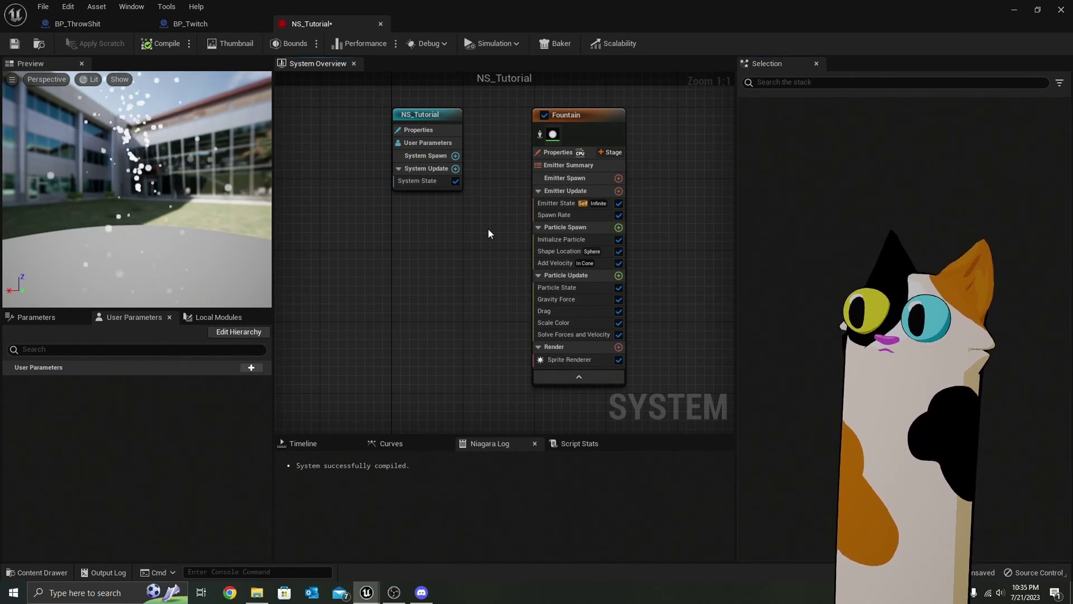
Reset the Add Velocity module's velocity speed and switch the module to Linear mode with a Z velocity of 0.
{"action": "left_click", "coordinate": [551, 262]}
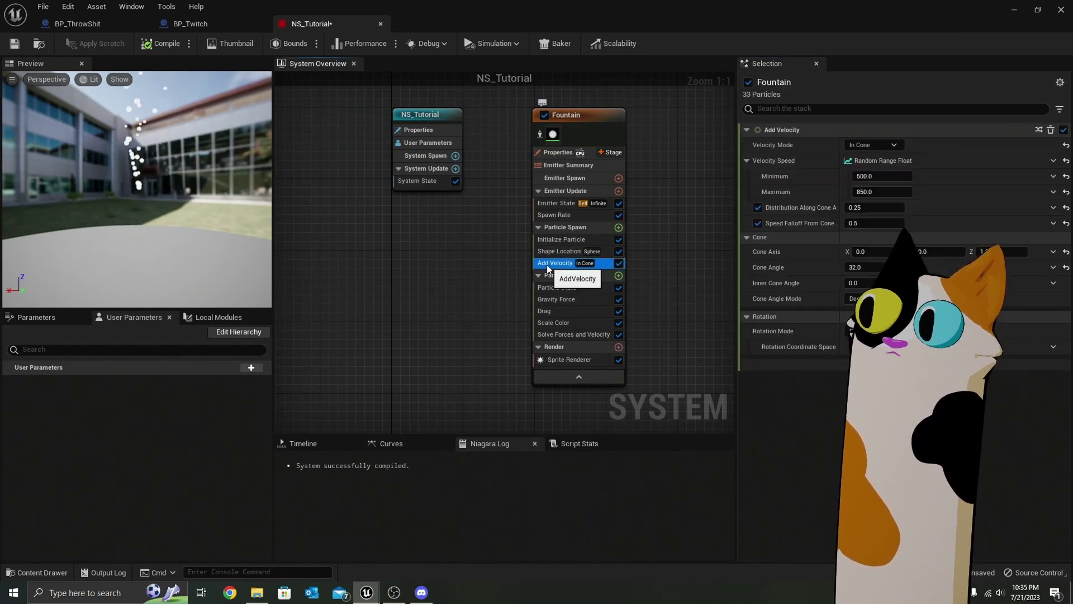
{"action": "left_click", "coordinate": [1066, 160]}
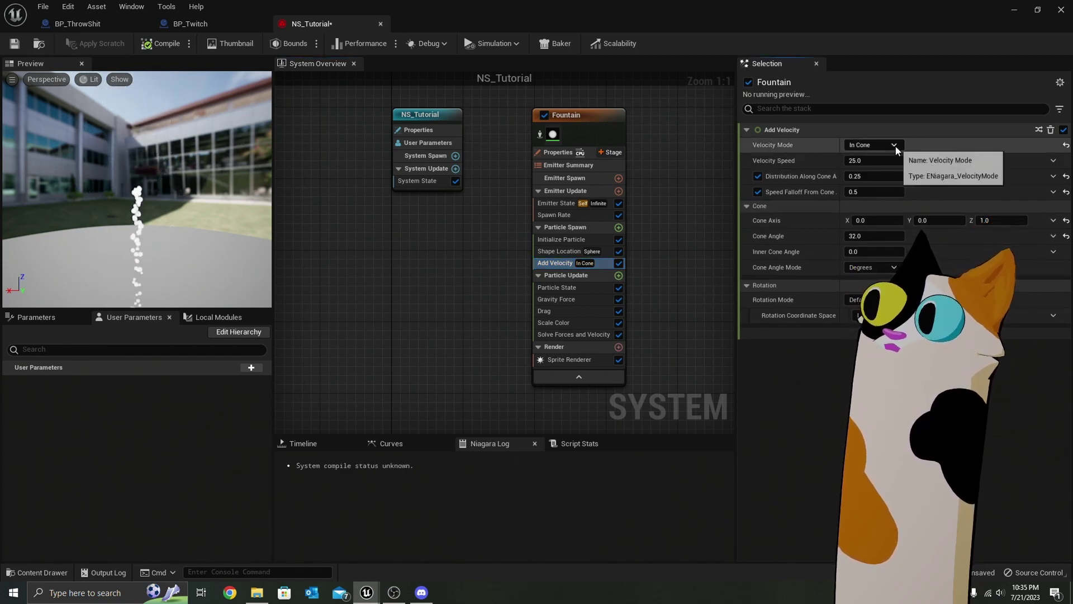
{"action": "left_click", "coordinate": [895, 145]}
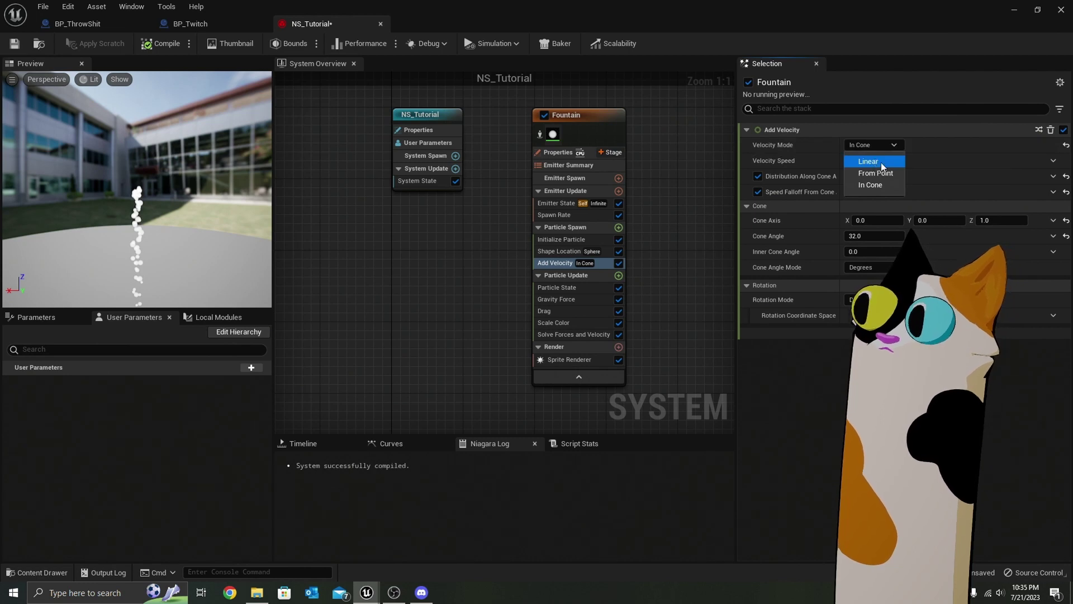
{"action": "left_click", "coordinate": [886, 161]}
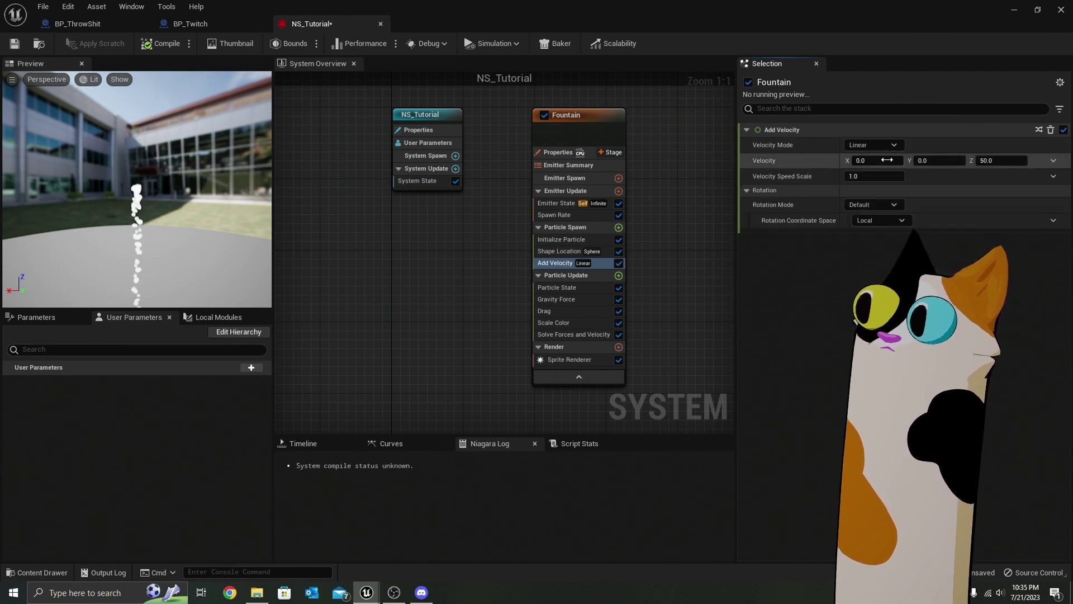
{"action": "left_click", "coordinate": [993, 160]}
{"action": "type", "text": "0"}
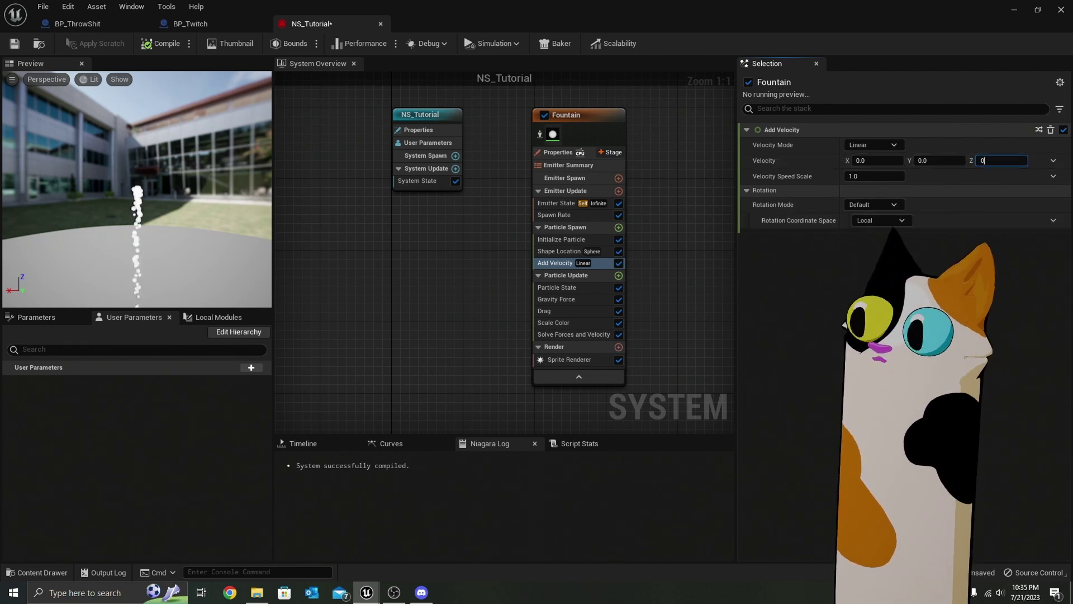
{"action": "key", "text": "Tab"}
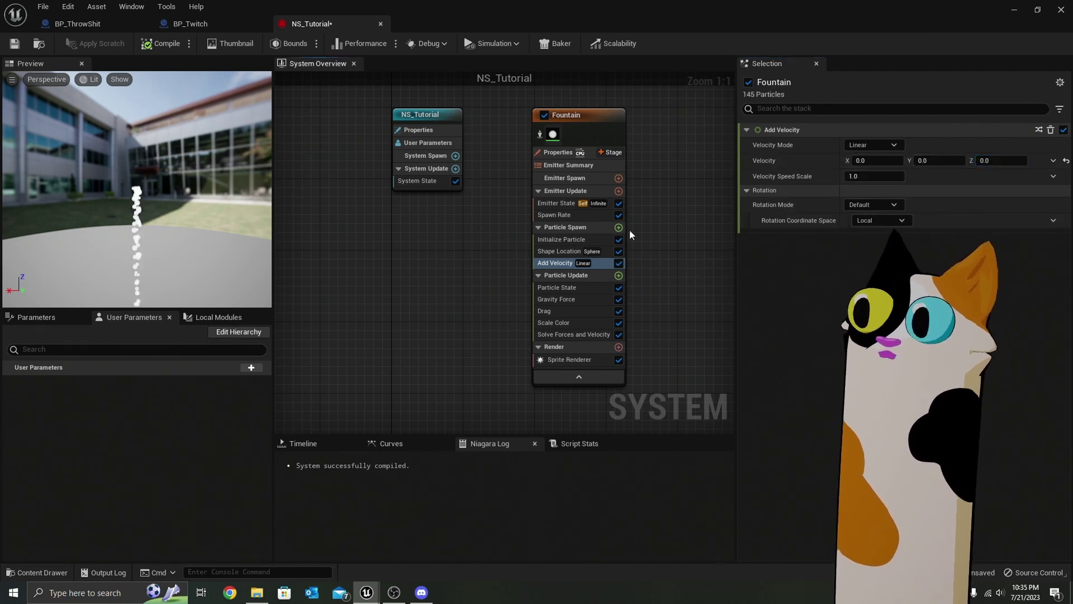
Add an Initial Mesh Orientation module to Particle Spawn and an Update Mesh Orientation module to Particle Update in the Fountain emitter.
{"action": "left_click", "coordinate": [618, 226]}
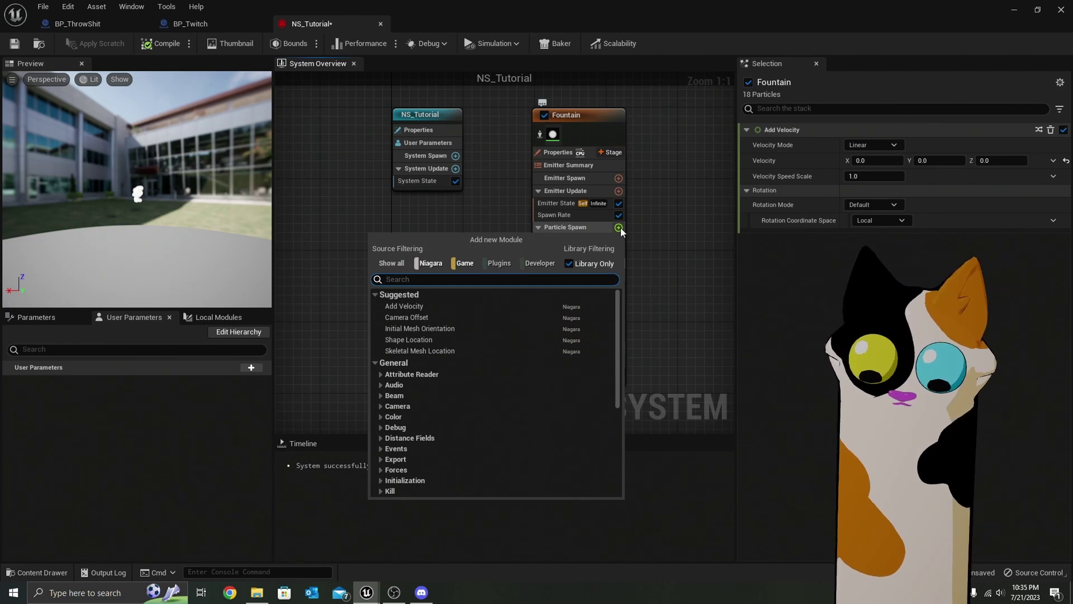
{"action": "type", "text": "ini"}
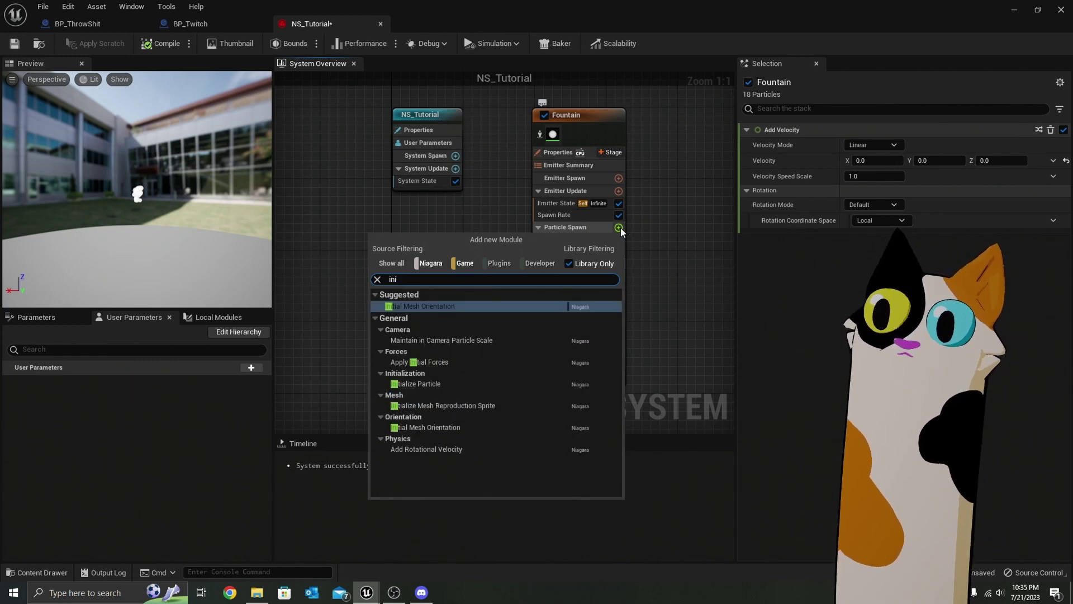
{"action": "left_click", "coordinate": [491, 306]}
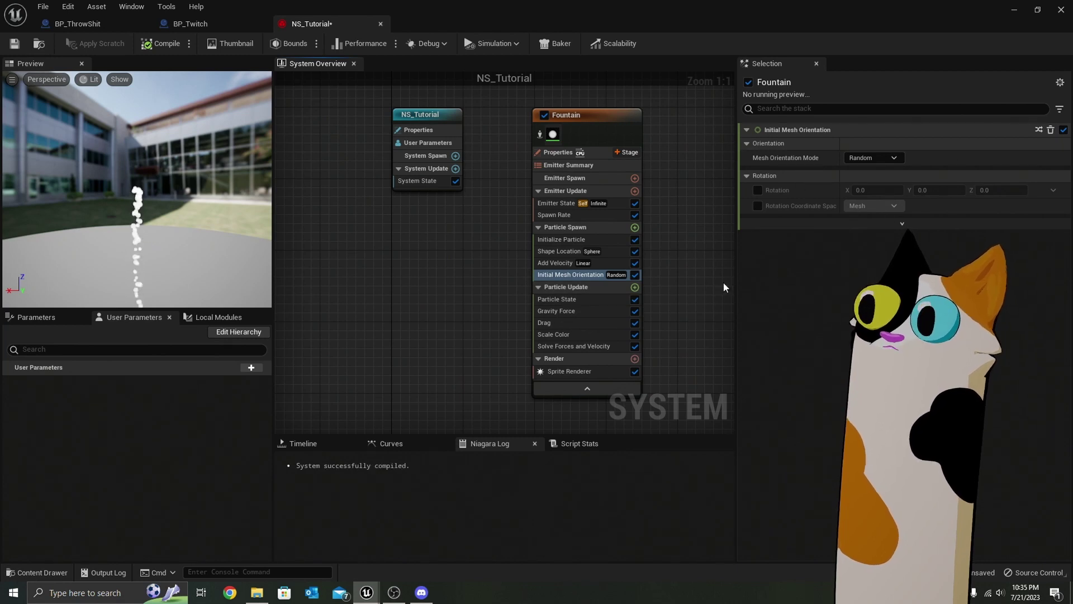
{"action": "left_click", "coordinate": [632, 288]}
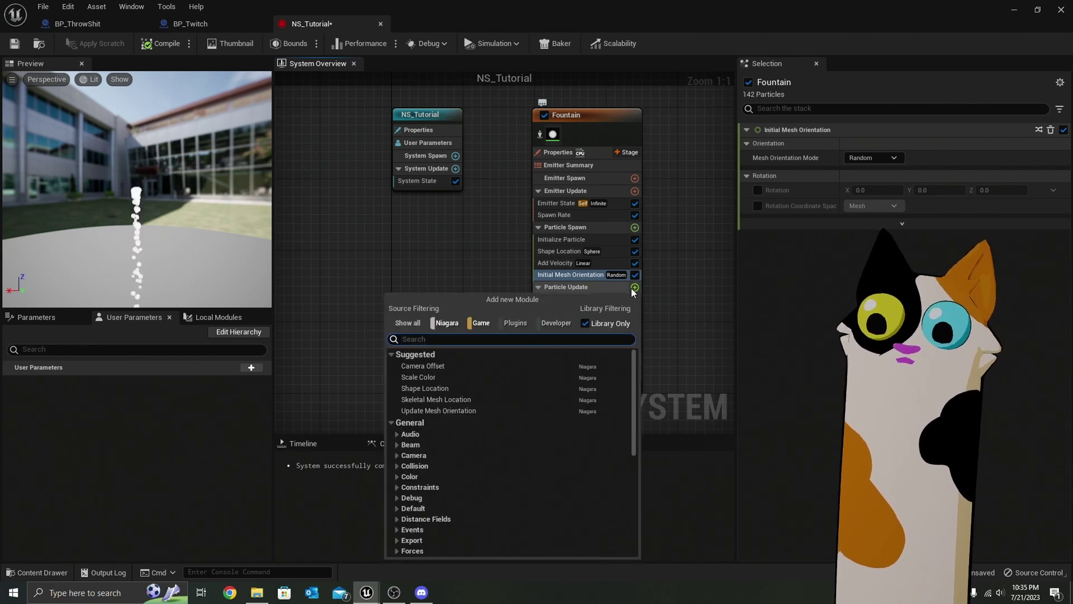
{"action": "type", "text": "update"}
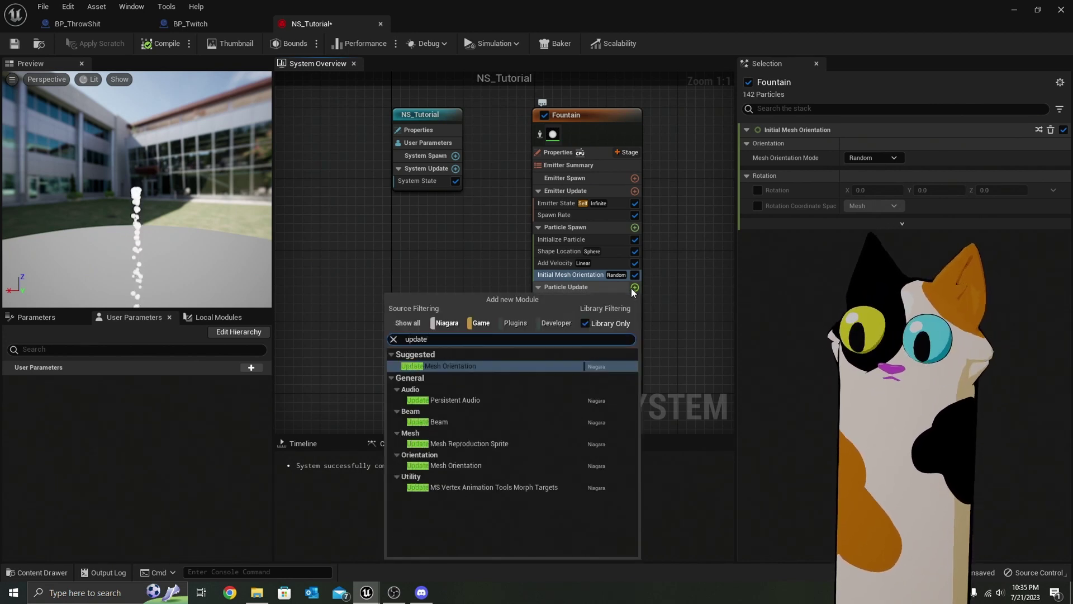
{"action": "left_click", "coordinate": [444, 366]}
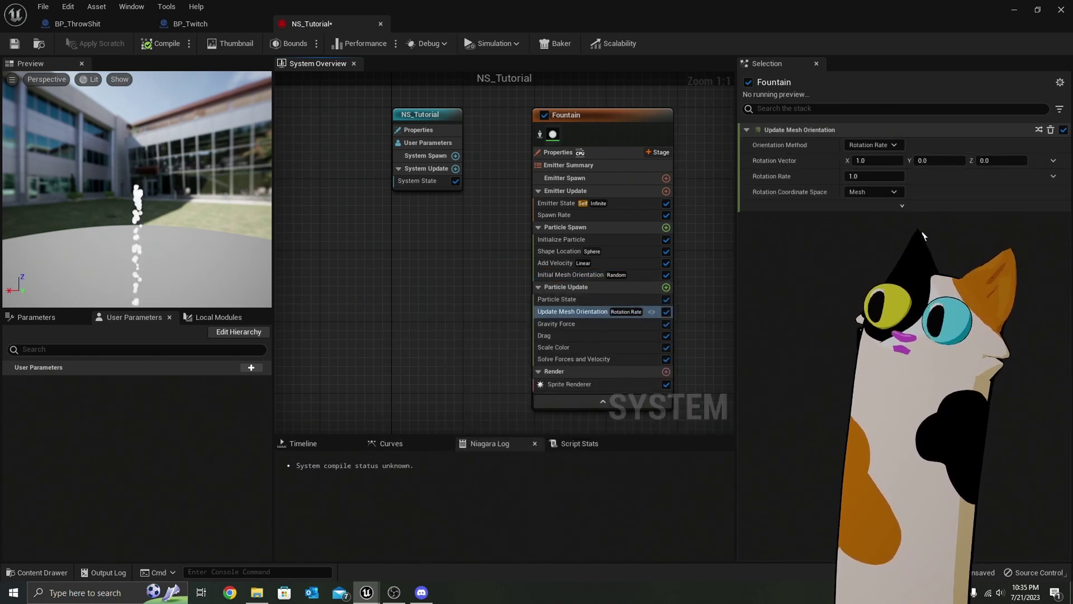
Add a Collision module to the Fountain emitter's Particle Update stage.
{"action": "left_click", "coordinate": [666, 287]}
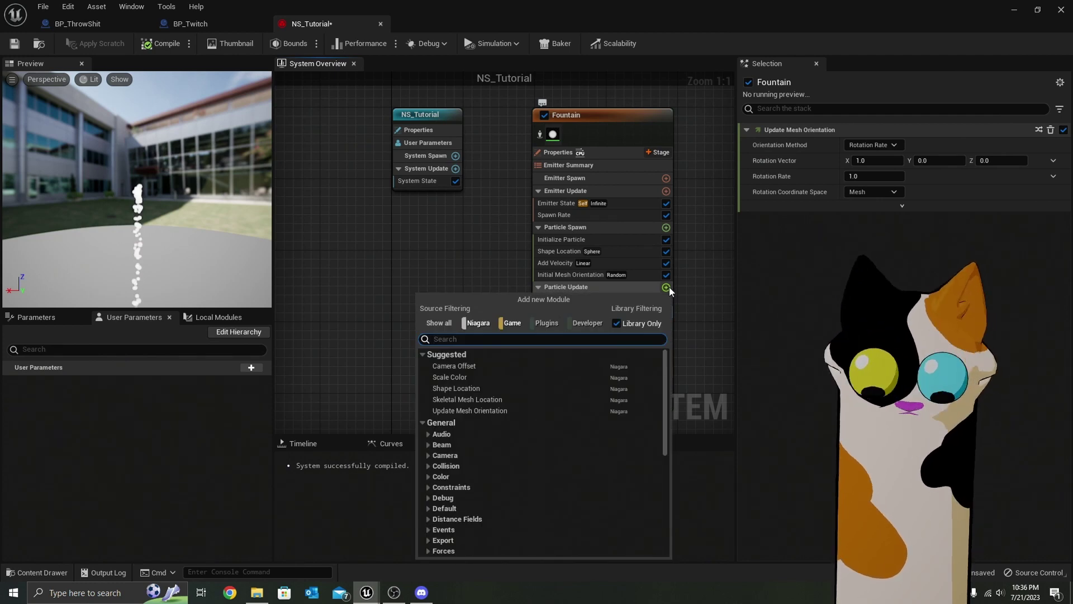
{"action": "type", "text": "col"}
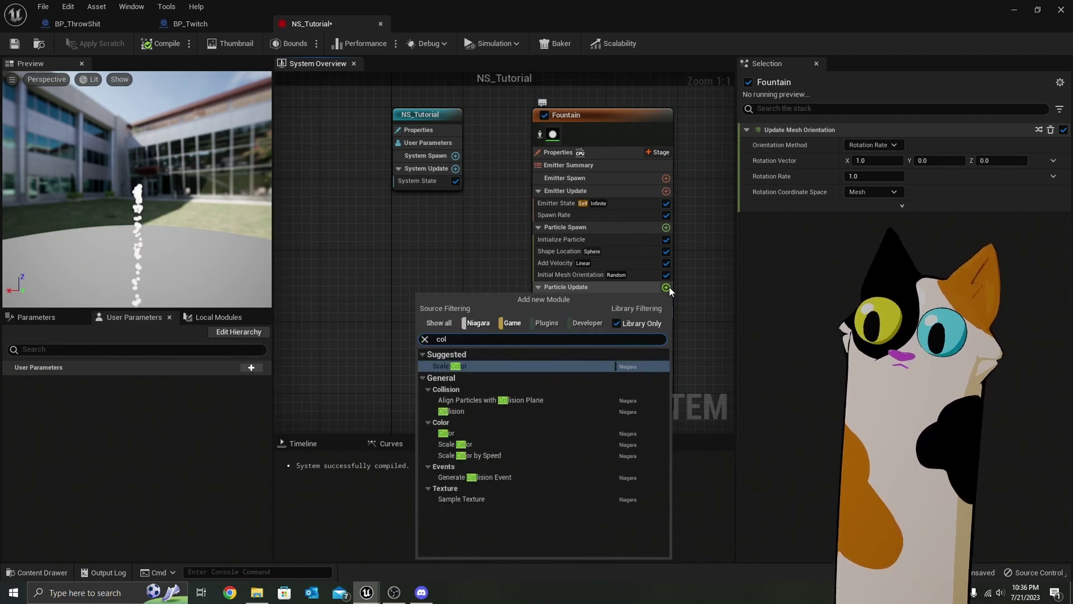
{"action": "left_click", "coordinate": [518, 410]}
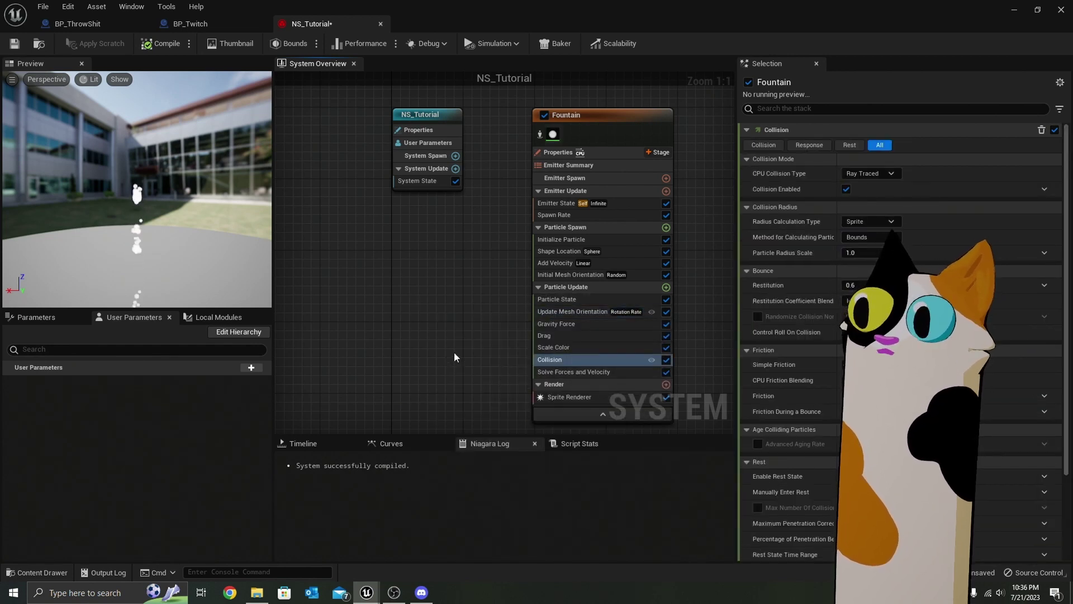
Add a Mesh Renderer to the Fountain emitter's Render stage and disable the Sprite Renderer.
{"action": "right_click_drag", "start_coordinate": [716, 344], "coordinate": [582, 297]}
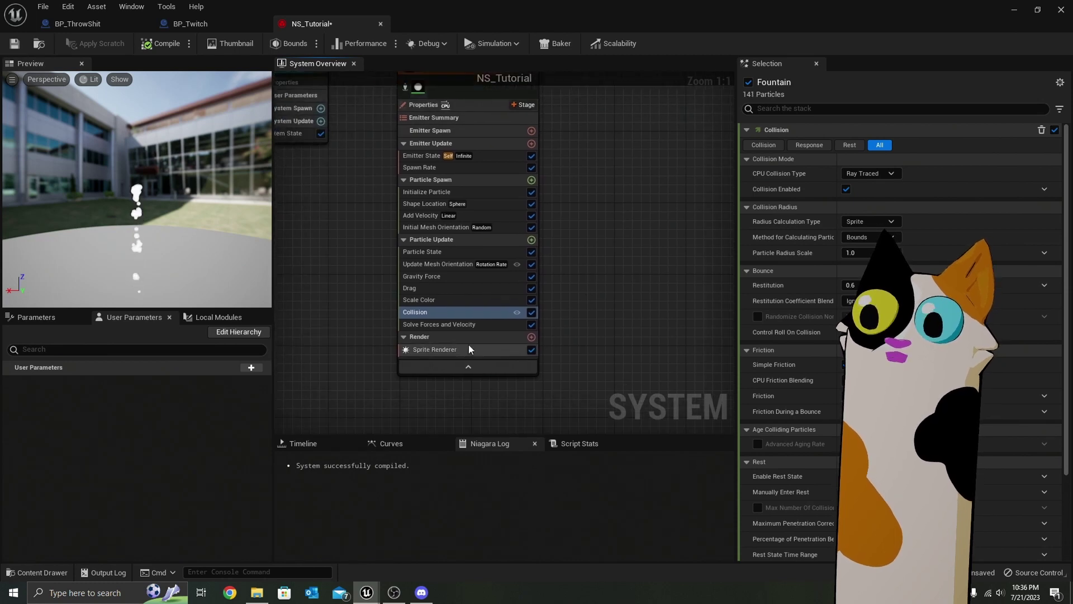
{"action": "left_click", "coordinate": [531, 337]}
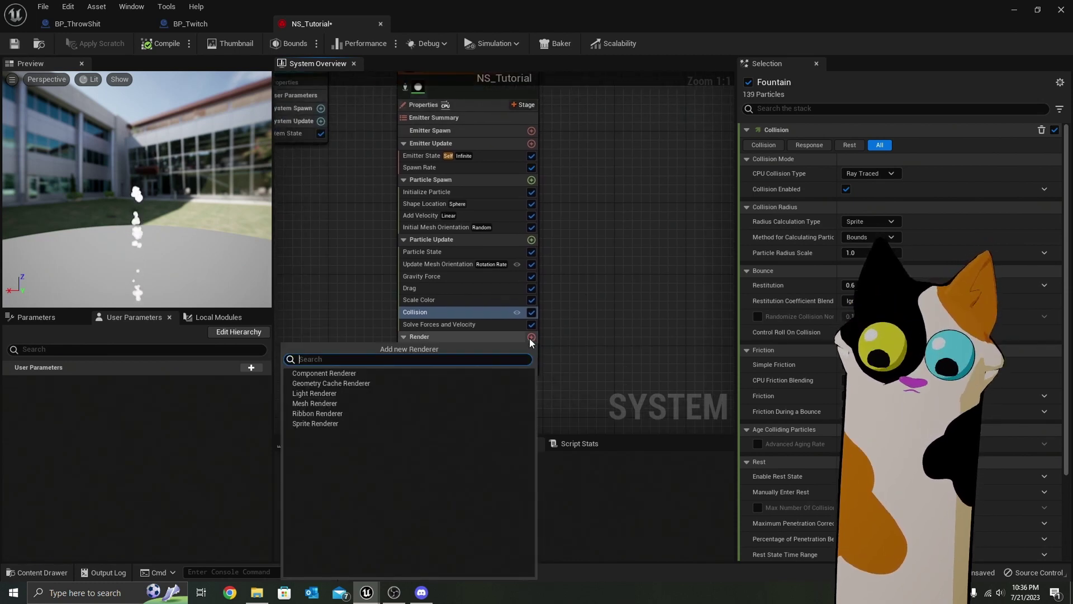
{"action": "left_click", "coordinate": [405, 404]}
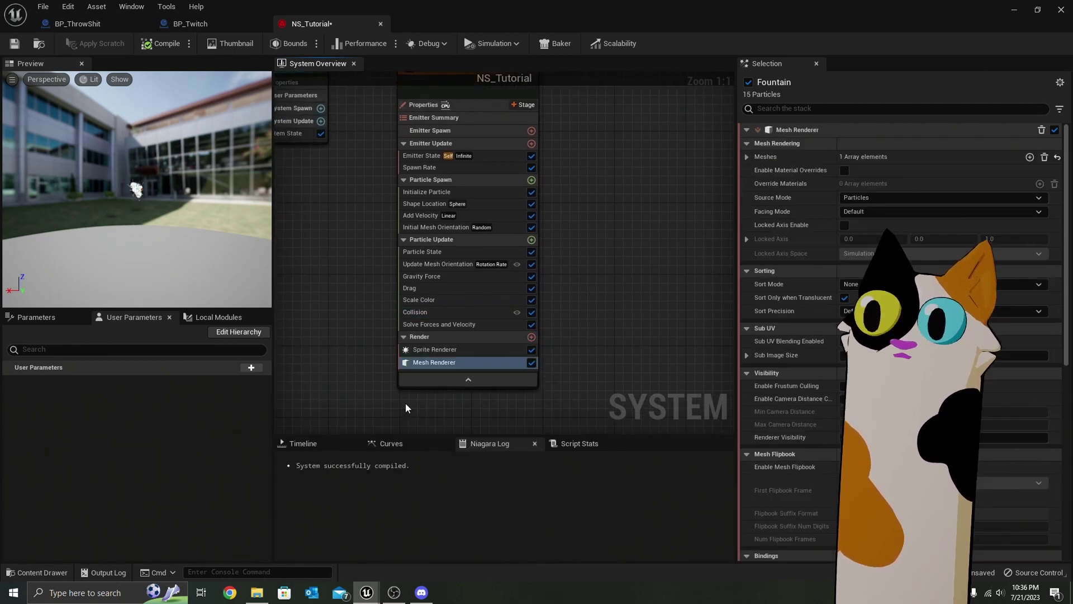
{"action": "left_click", "coordinate": [531, 352]}
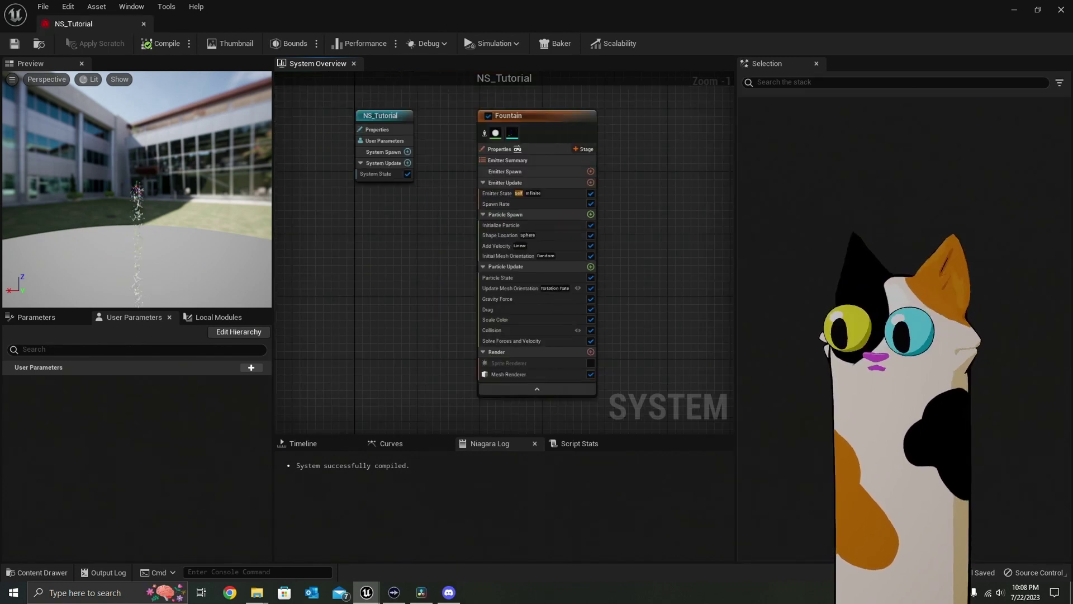
Add three more elements to the Mesh Renderer's Meshes array.
{"action": "left_click", "coordinate": [540, 375]}
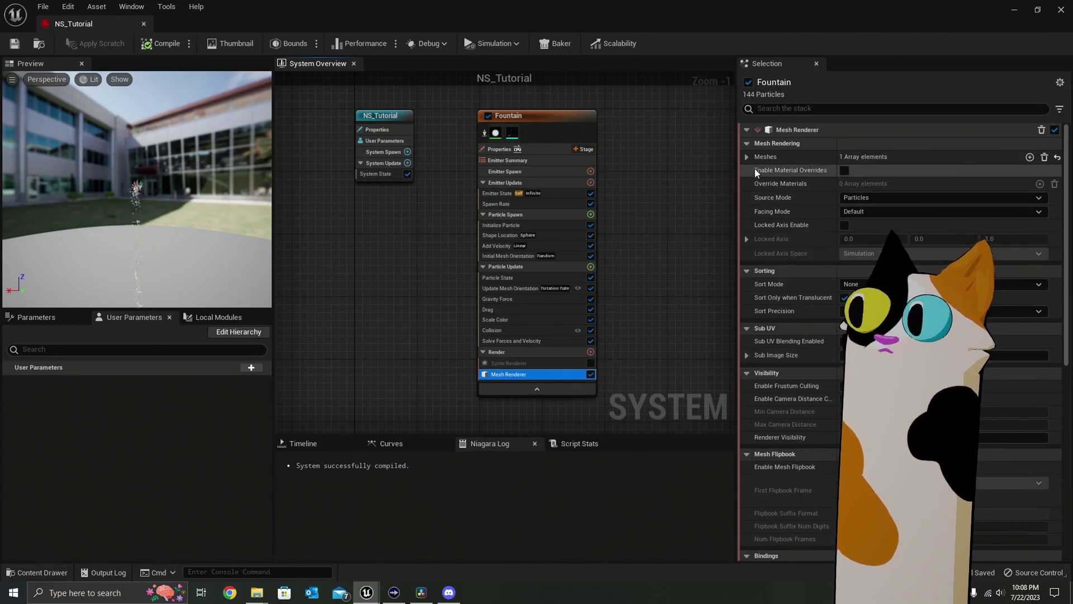
{"action": "left_click", "coordinate": [745, 158]}
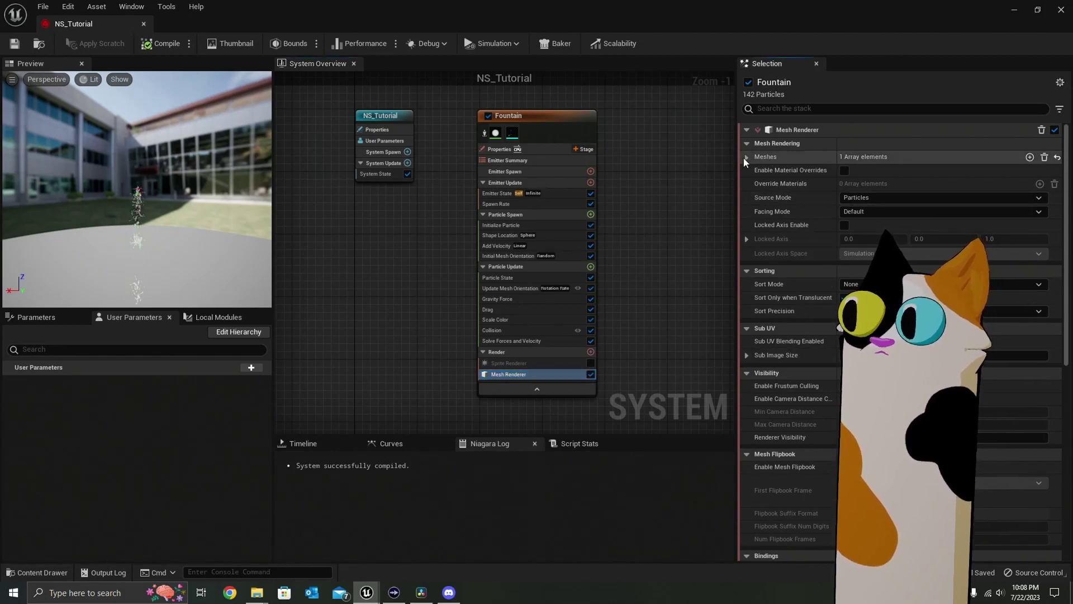
{"action": "left_click", "coordinate": [745, 157]}
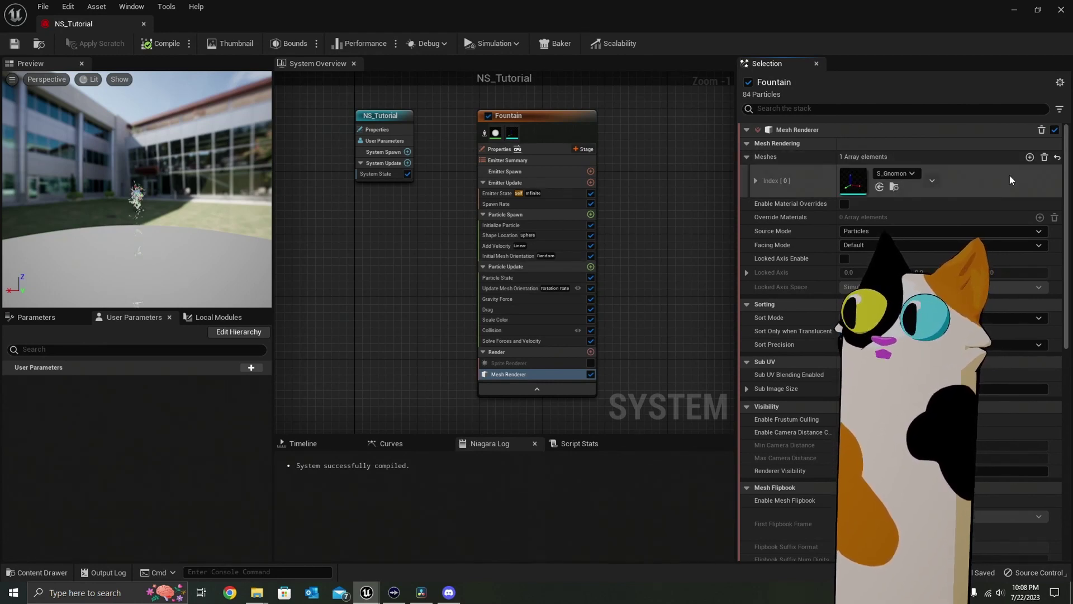
{"action": "left_click", "coordinate": [1030, 157]}
{"action": "left_click", "coordinate": [1030, 157]}
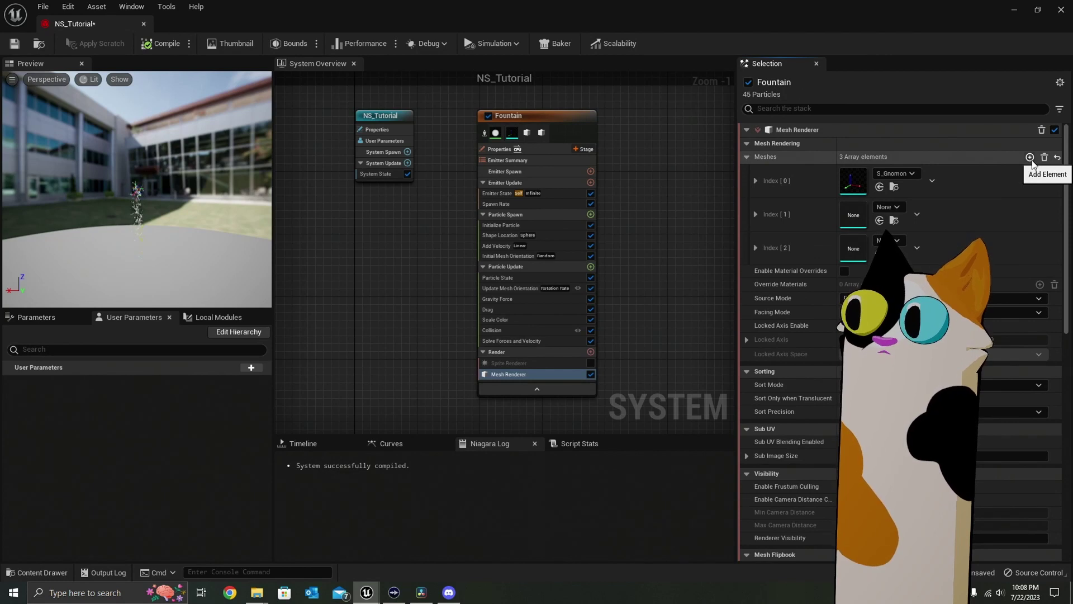
{"action": "left_click", "coordinate": [1030, 157]}
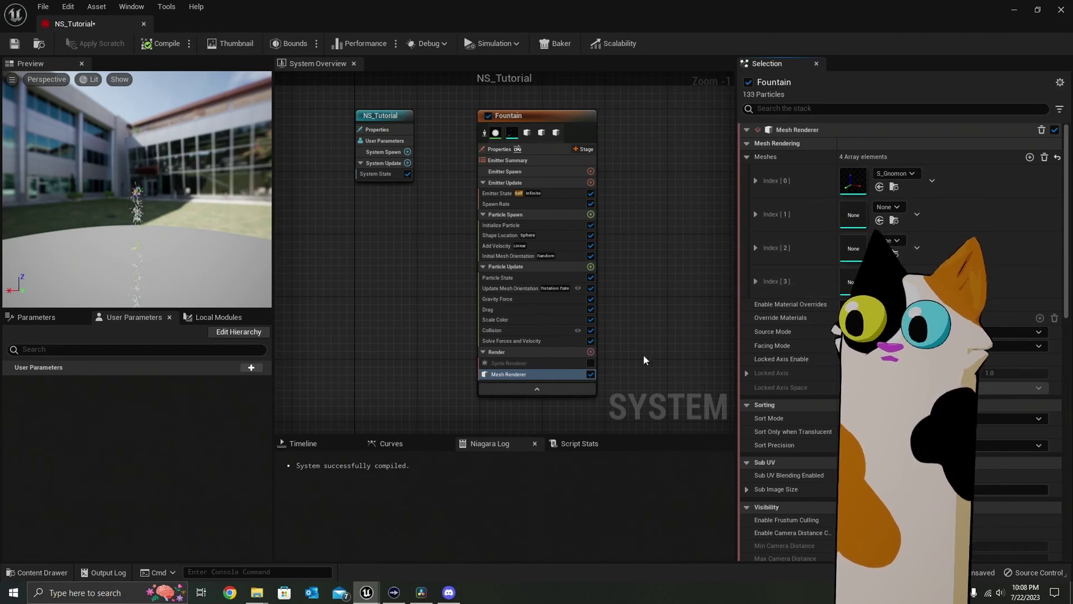
Add a Set Parameters module to the Fountain emitter's Particle Update stage and make it set the PARTICLES MeshIndex parameter.
{"action": "left_click", "coordinate": [590, 266]}
{"action": "scroll", "coordinate": [535, 416], "scroll_direction": "down", "scroll_amount": 5}
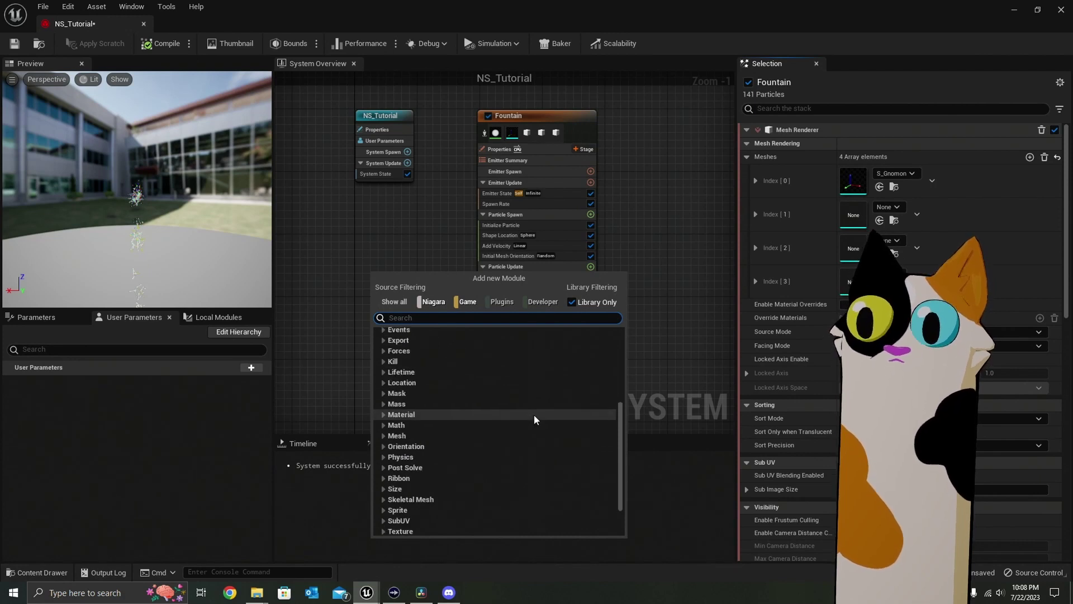
{"action": "scroll", "coordinate": [534, 414], "scroll_direction": "down", "scroll_amount": 2}
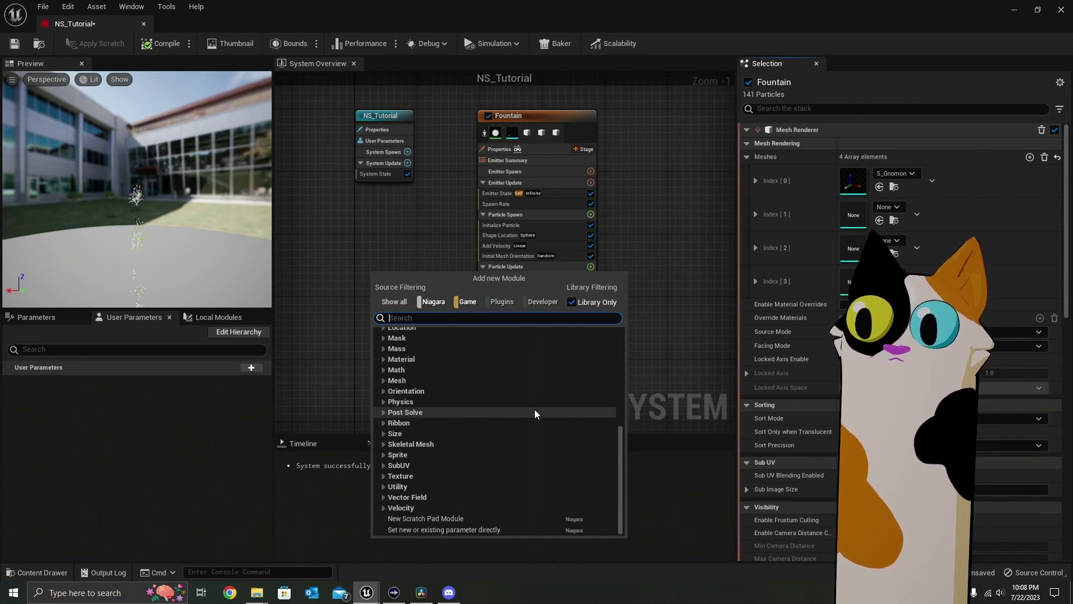
{"action": "left_click", "coordinate": [505, 531]}
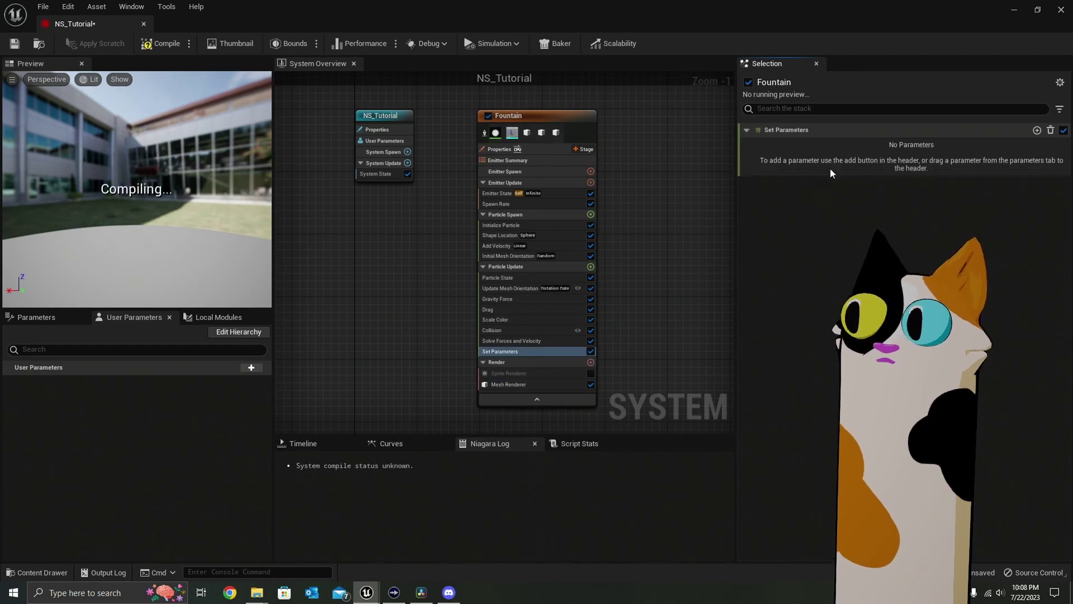
{"action": "left_click", "coordinate": [1036, 131]}
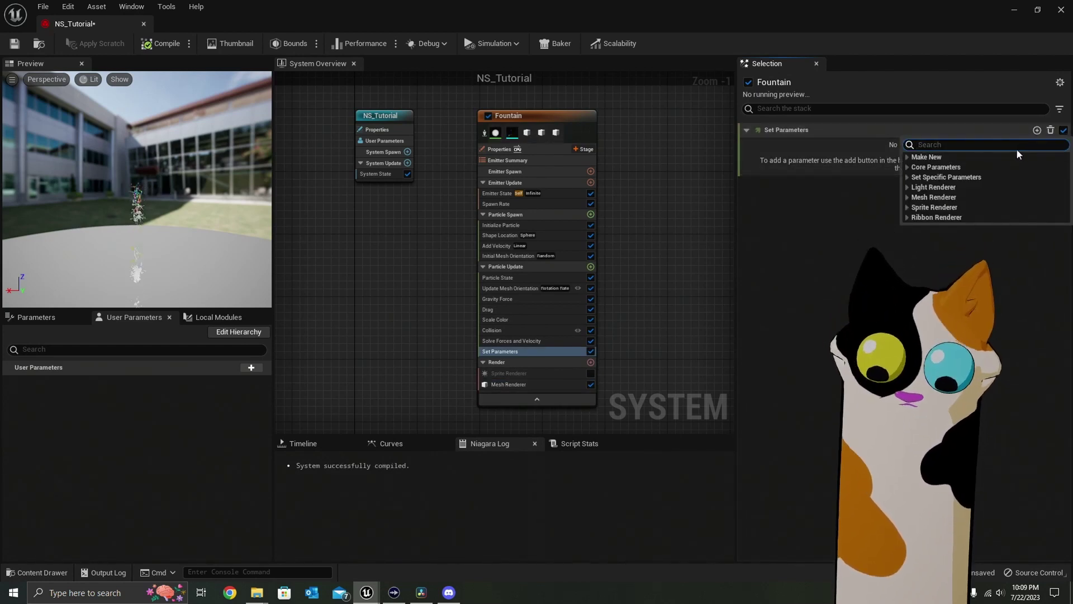
{"action": "type", "text": "mesh"}
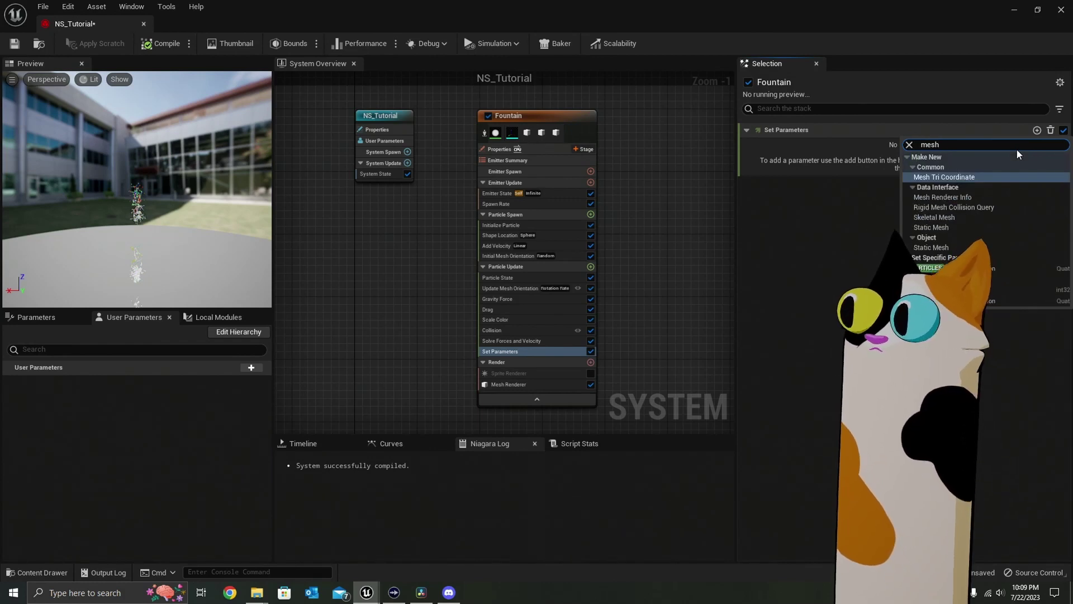
{"action": "left_click", "coordinate": [991, 290]}
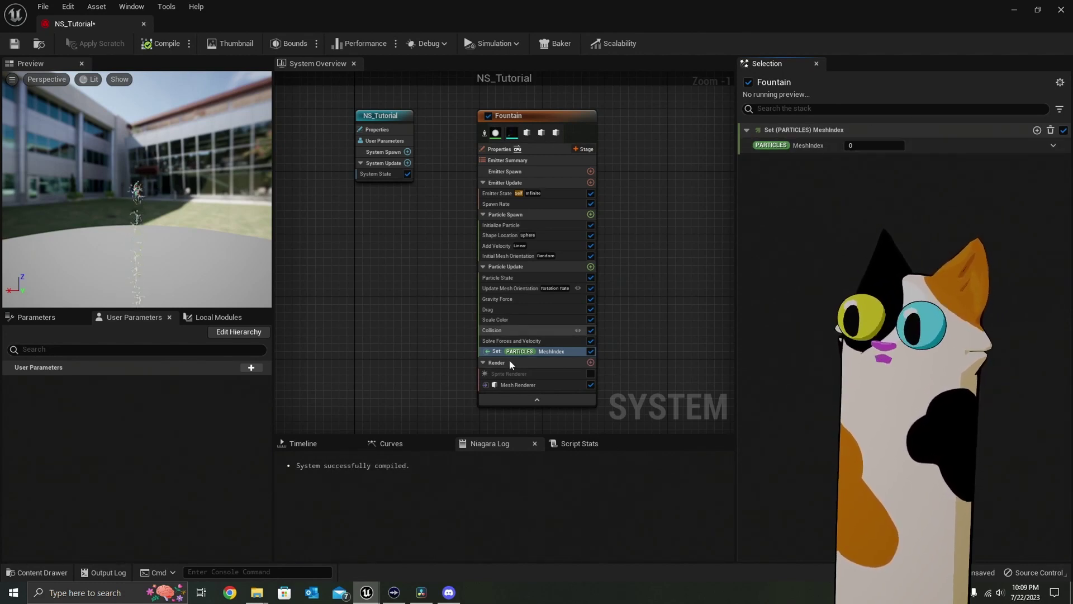
Create an int32 user parameter named MeshIndex and link it to the Particles MeshIndex value in the Fountain emitter's set-parameter module.
{"action": "left_click", "coordinate": [506, 386]}
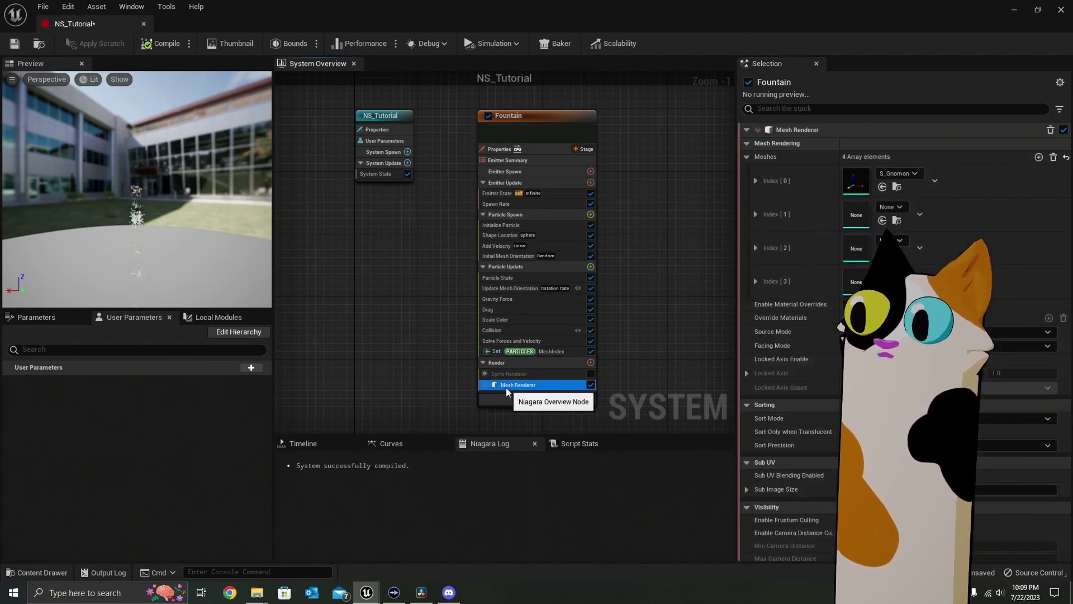
{"action": "left_click", "coordinate": [545, 351]}
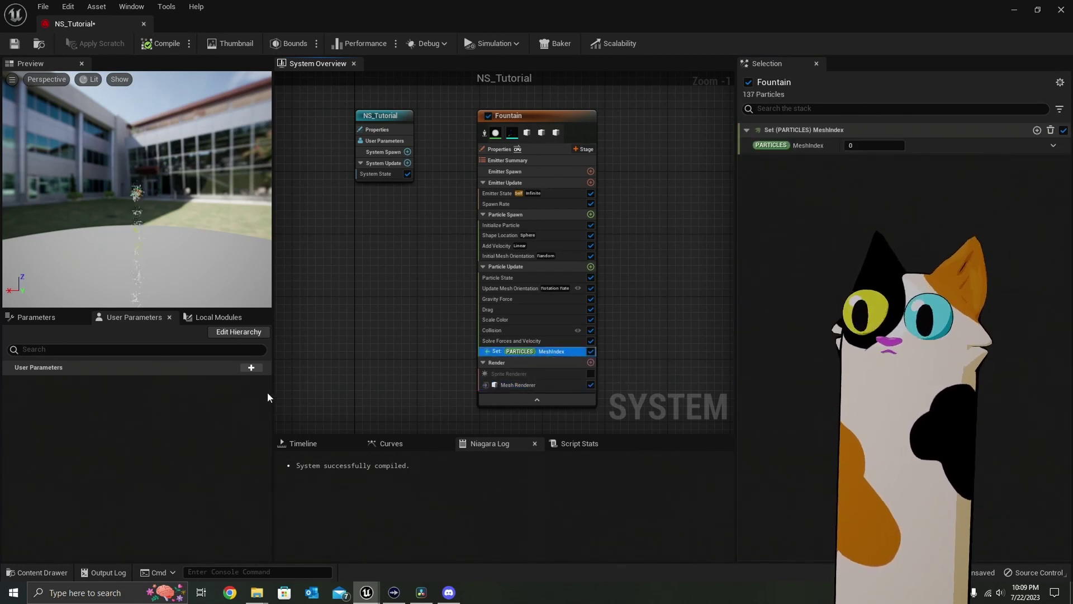
{"action": "left_click", "coordinate": [251, 368]}
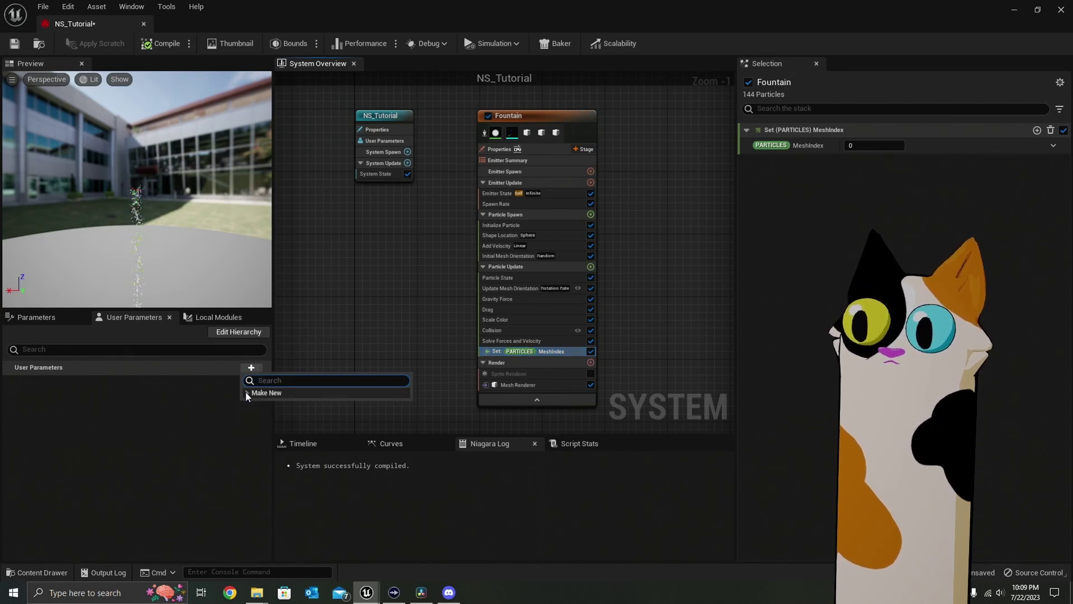
{"action": "left_click", "coordinate": [246, 392]}
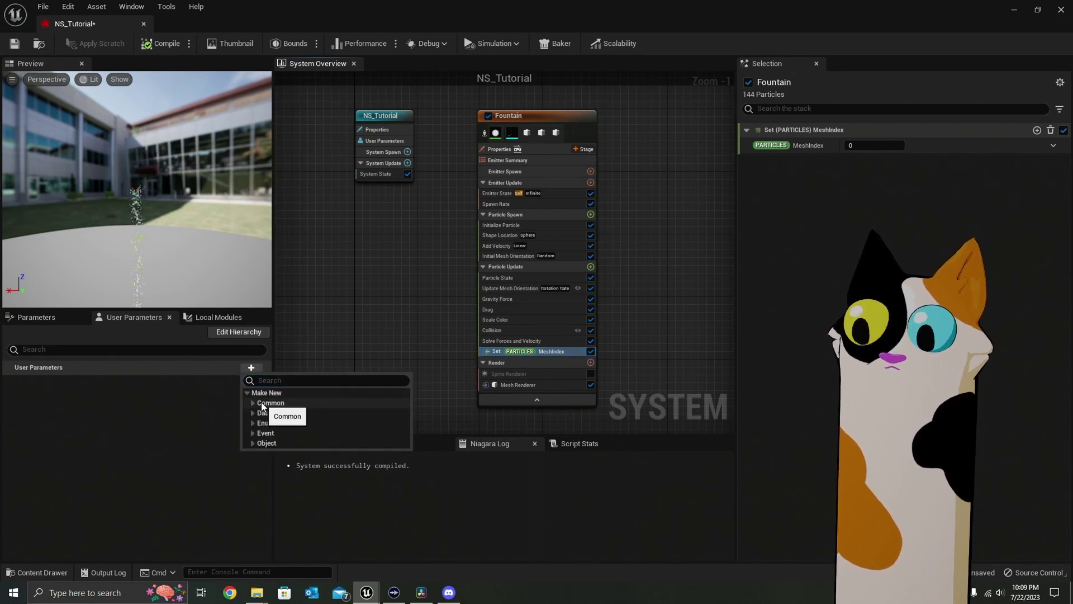
{"action": "type", "text": "int"}
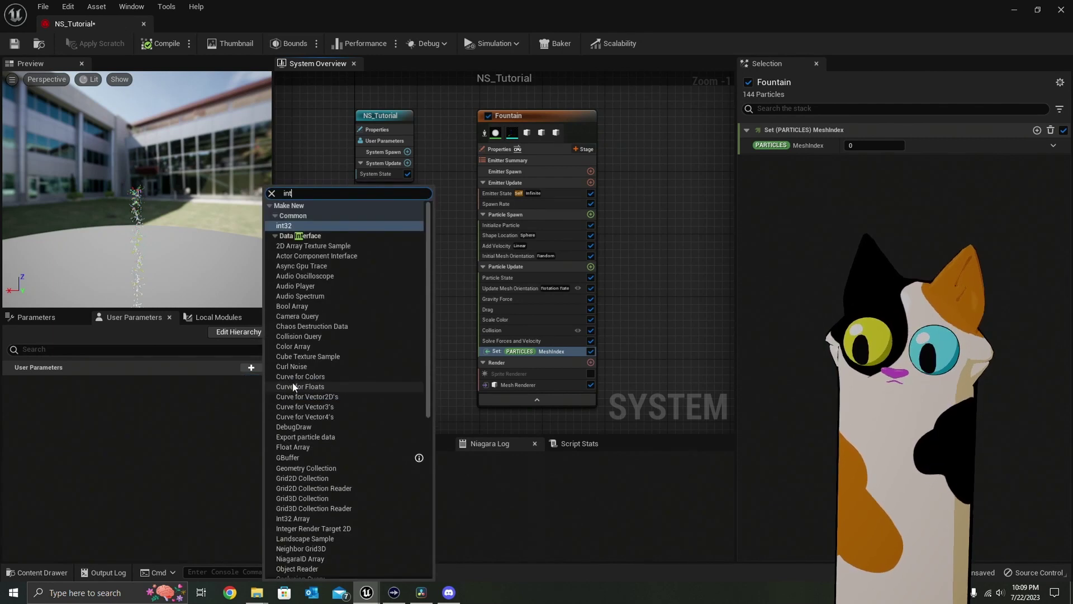
{"action": "left_click", "coordinate": [286, 225]}
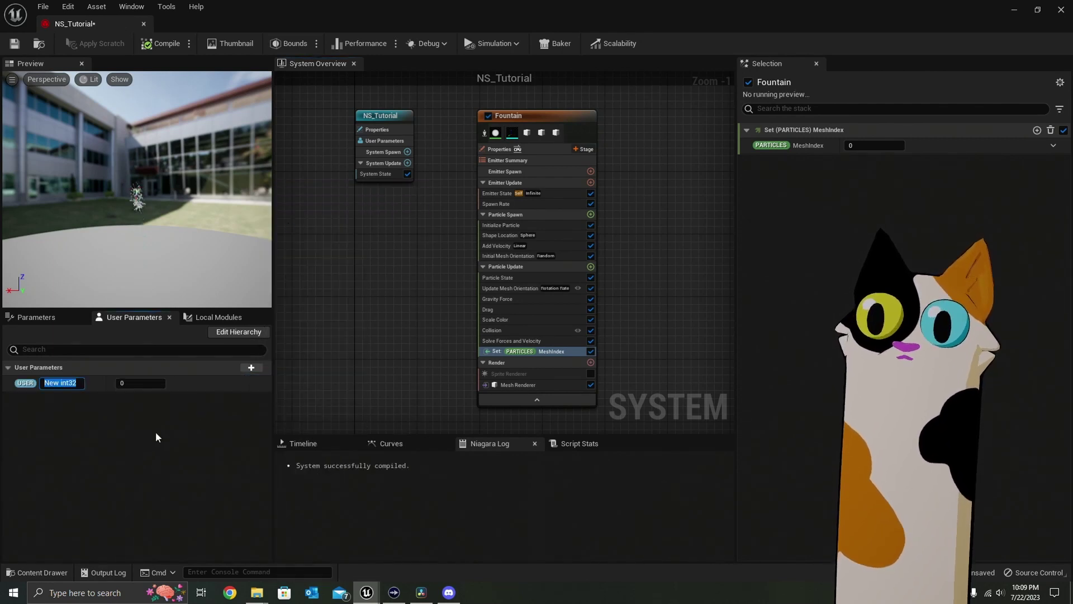
{"action": "type", "text": "Mesh"}
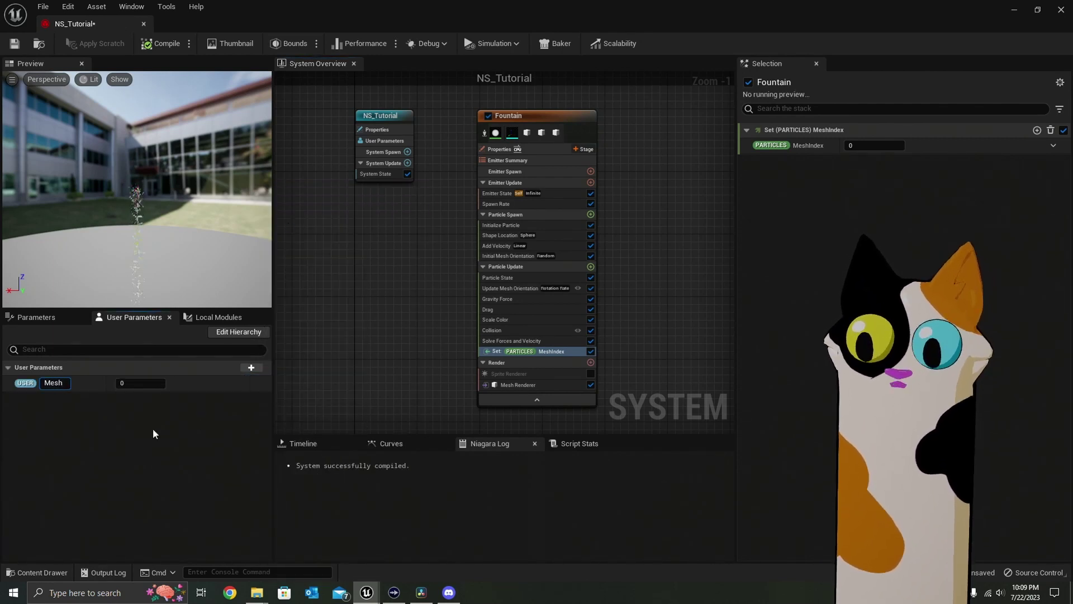
{"action": "type", "text": "Inde"}
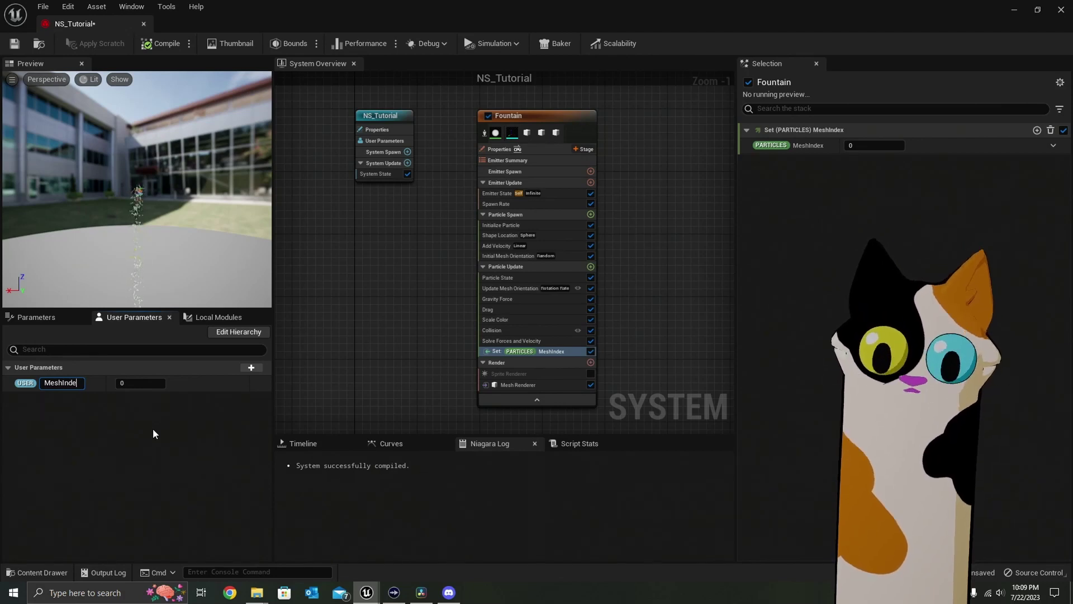
{"action": "type", "text": "x"}
{"action": "key", "text": "Return"}
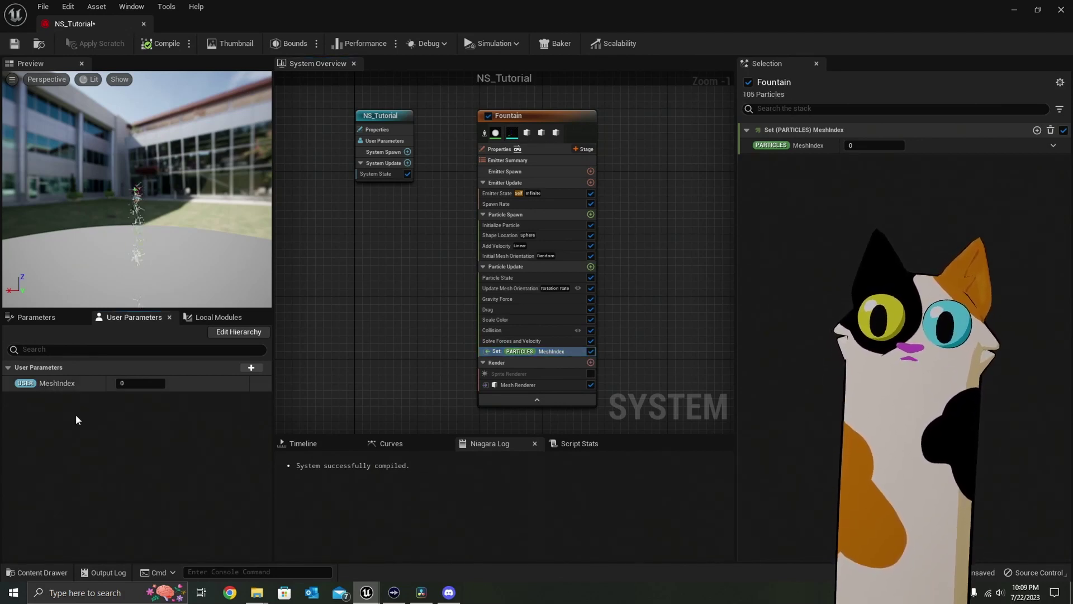
{"action": "left_click_drag", "start_coordinate": [56, 383], "coordinate": [867, 149]}
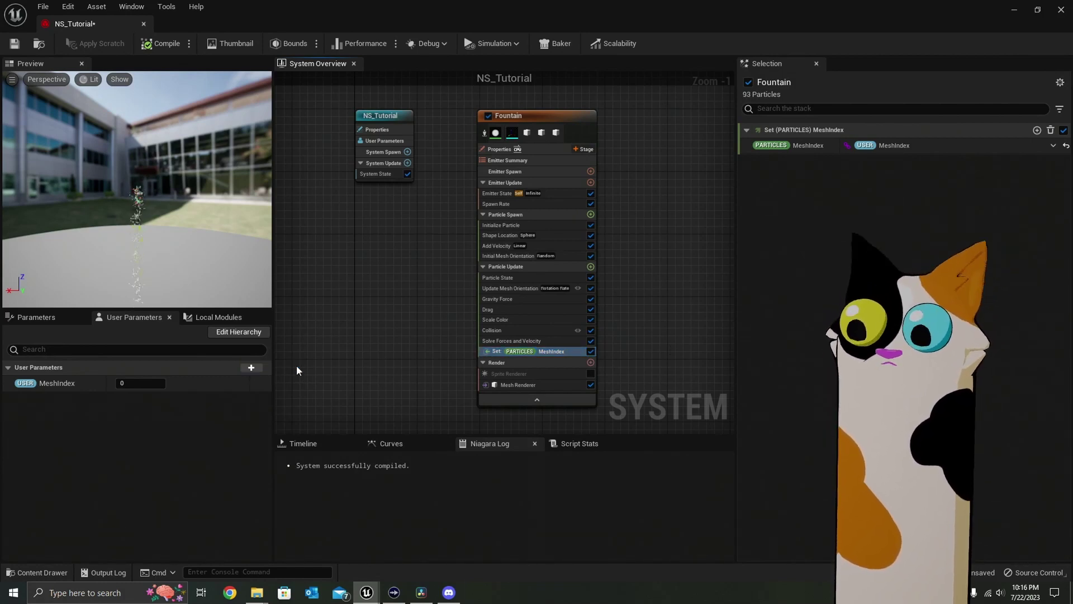
Create a float user parameter named SpawnRate and link it to the SpawnRate value of the Fountain emitter's Spawn Rate module.
{"action": "left_click", "coordinate": [252, 368]}
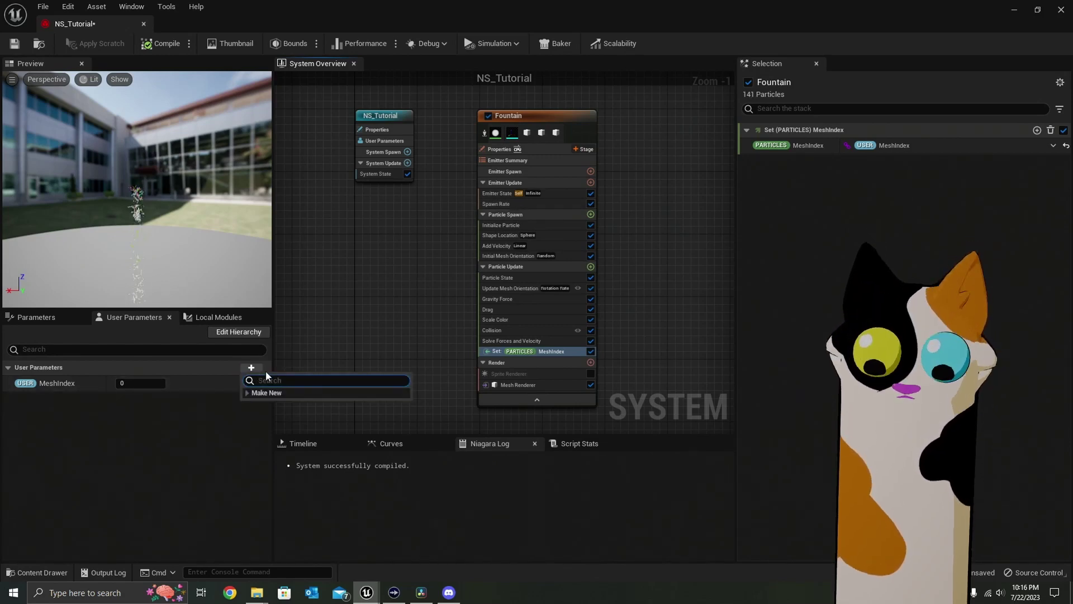
{"action": "type", "text": "flo"}
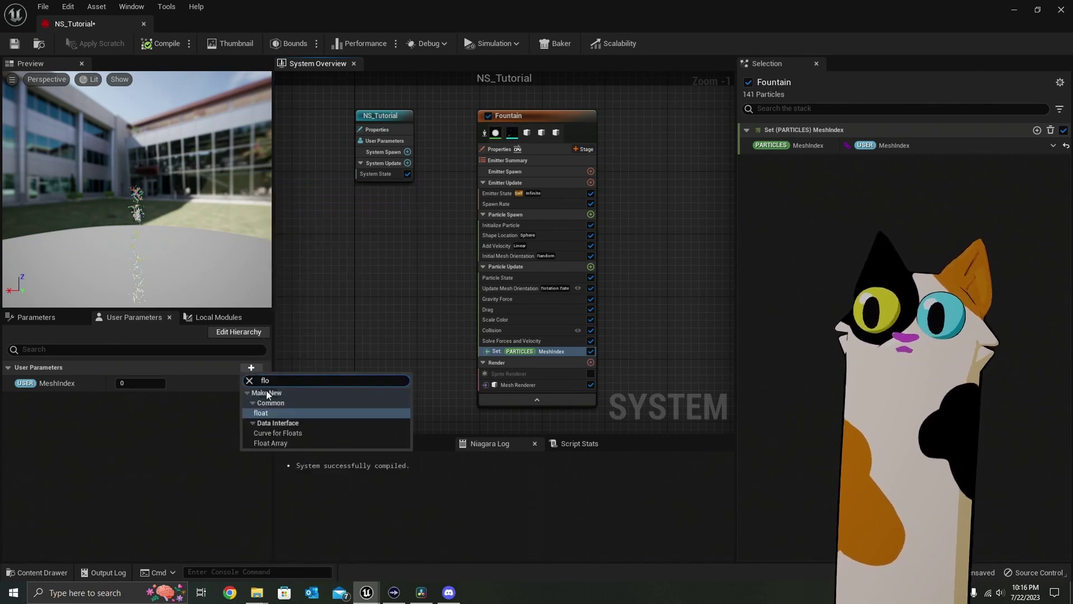
{"action": "left_click", "coordinate": [261, 413]}
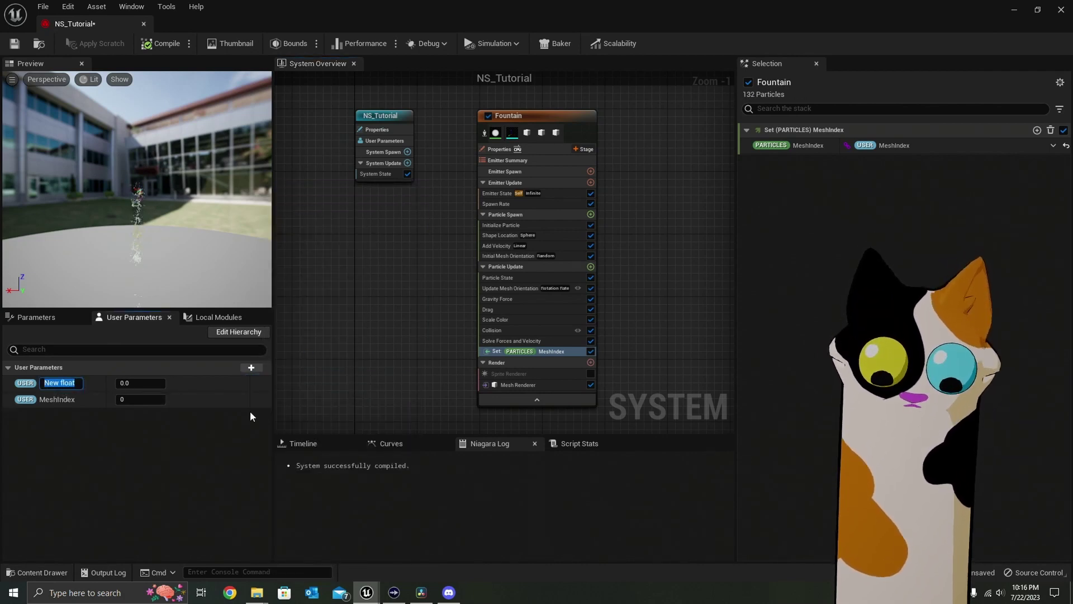
{"action": "type", "text": "Spawn R"}
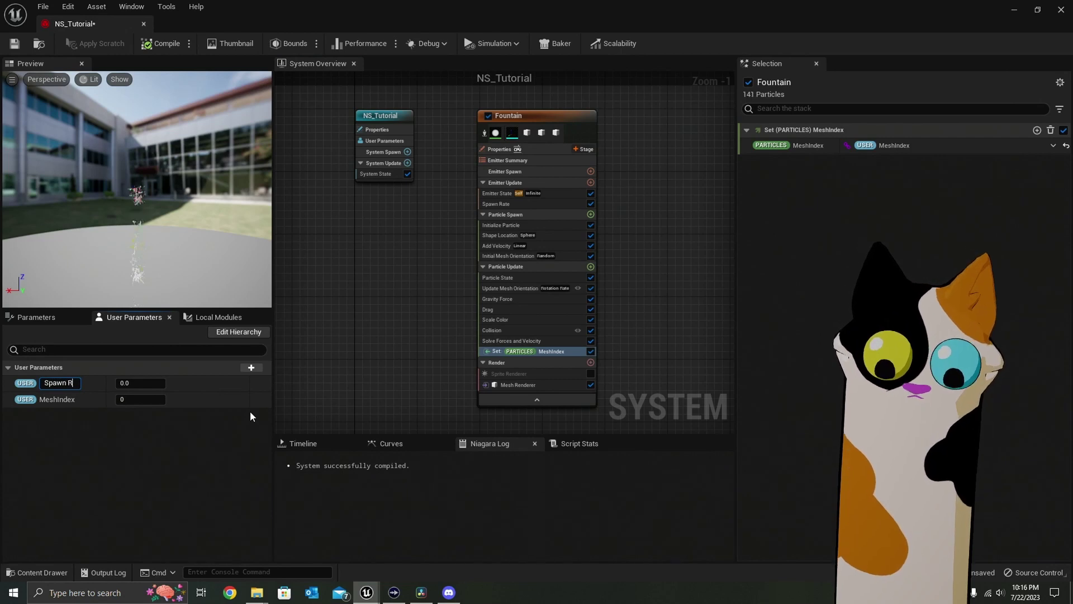
{"action": "type", "text": "ate"}
{"action": "key", "text": "Return"}
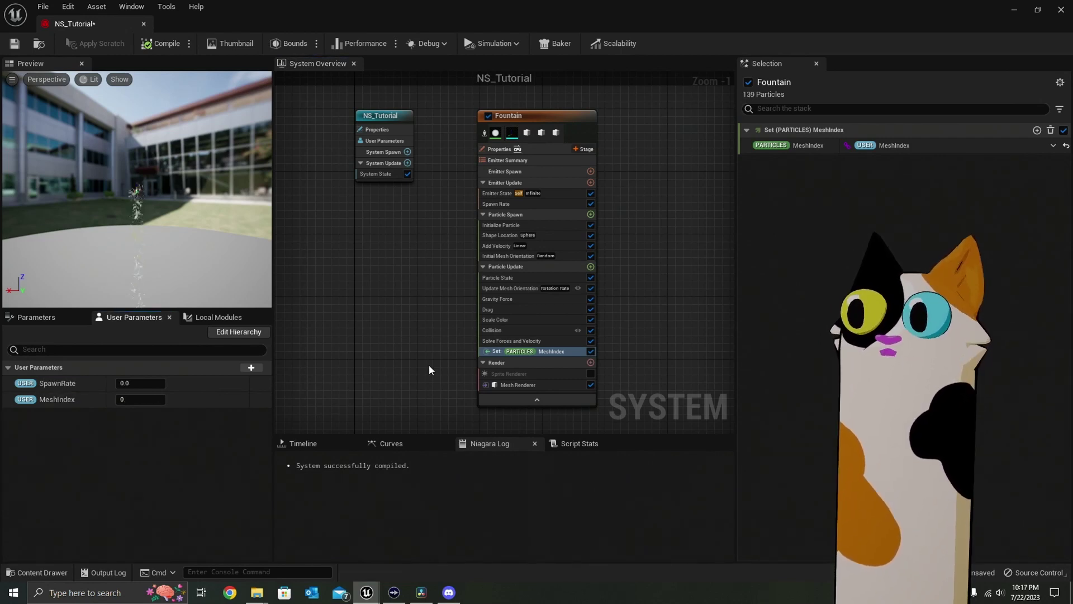
{"action": "left_click", "coordinate": [507, 205]}
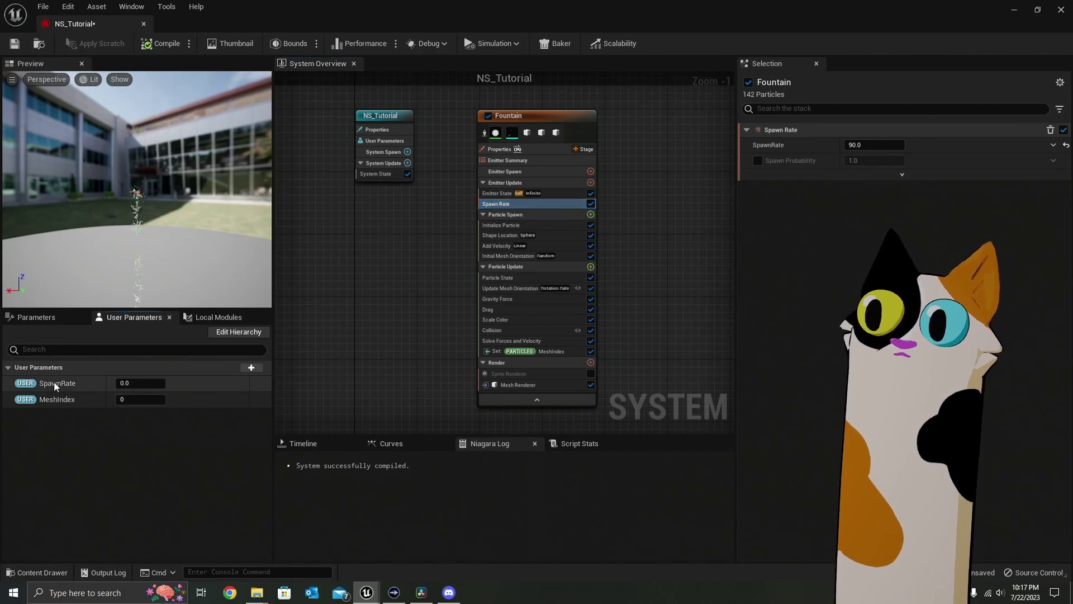
{"action": "left_click_drag", "start_coordinate": [51, 383], "coordinate": [864, 146]}
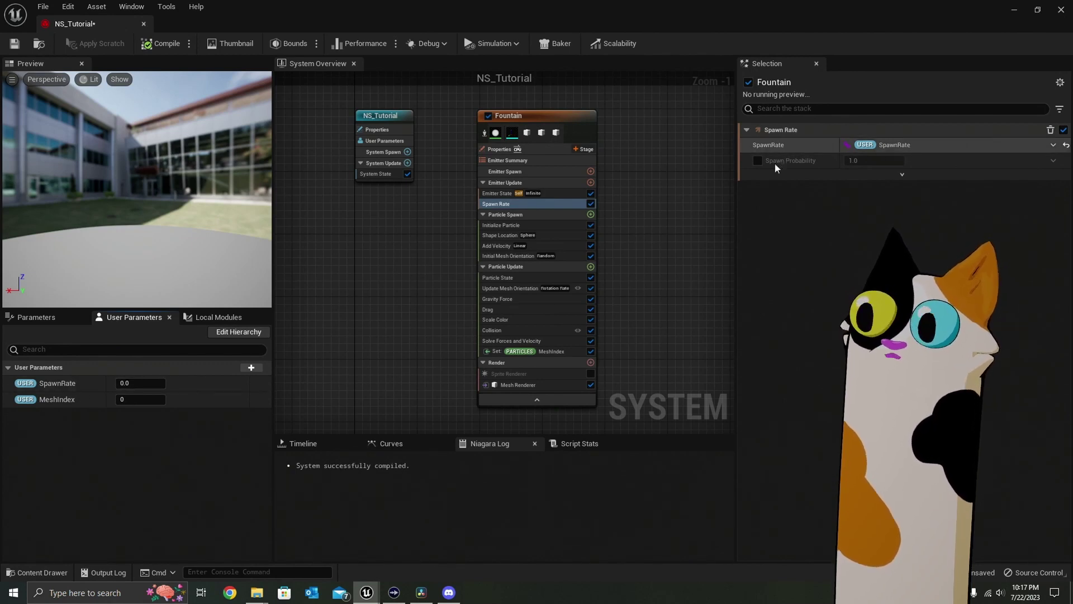
{"action": "left_click", "coordinate": [314, 415]}
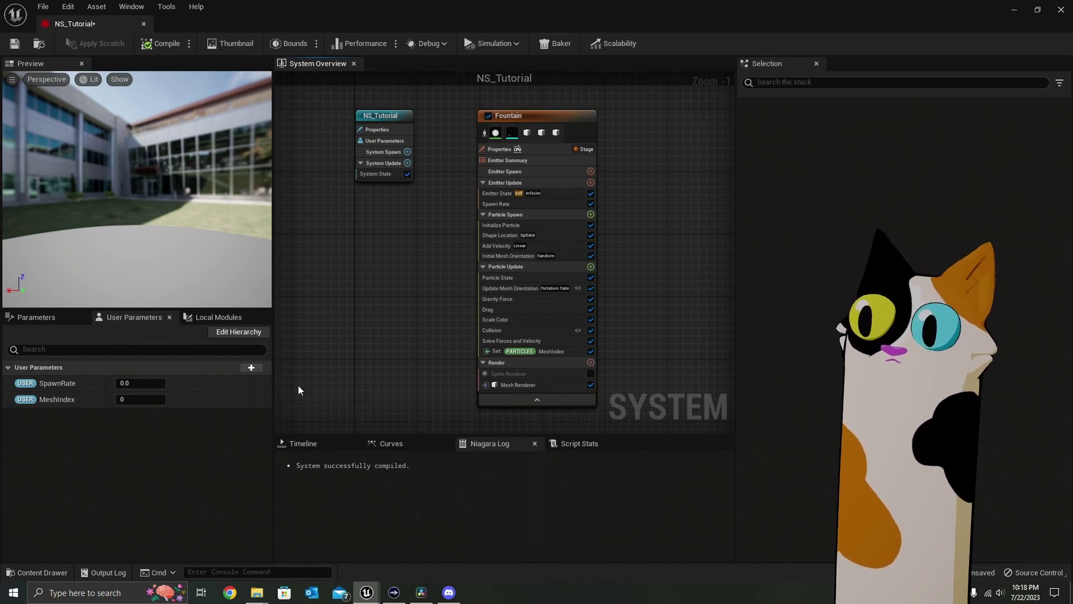
Create a Vector user parameter named Gravity and link it to the Gravity value of the Fountain emitter's Gravity Force module.
{"action": "left_click", "coordinate": [251, 367]}
{"action": "type", "text": "v"}
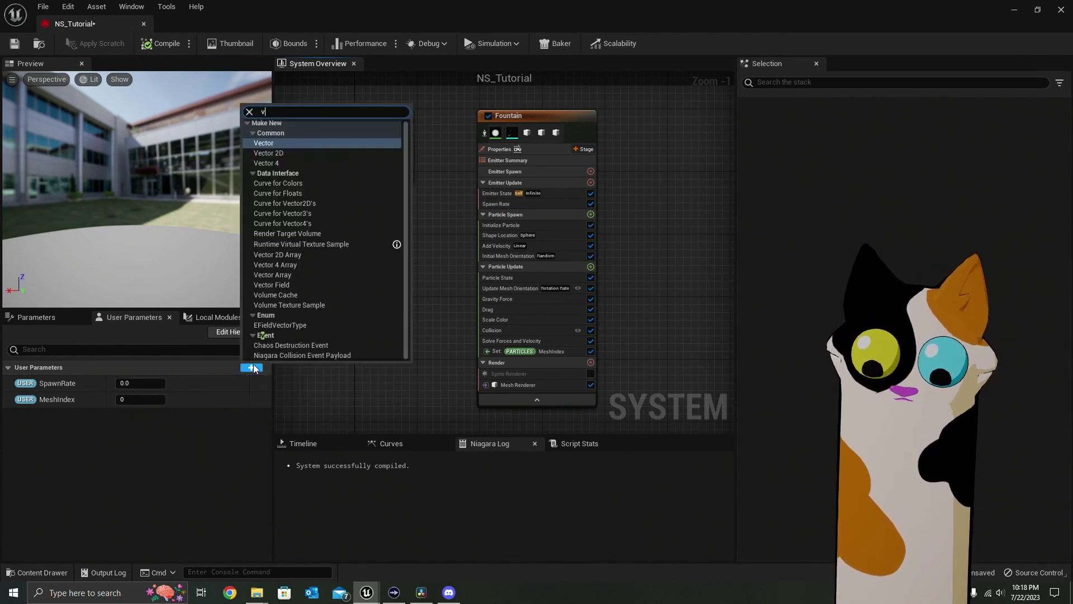
{"action": "type", "text": "ec"}
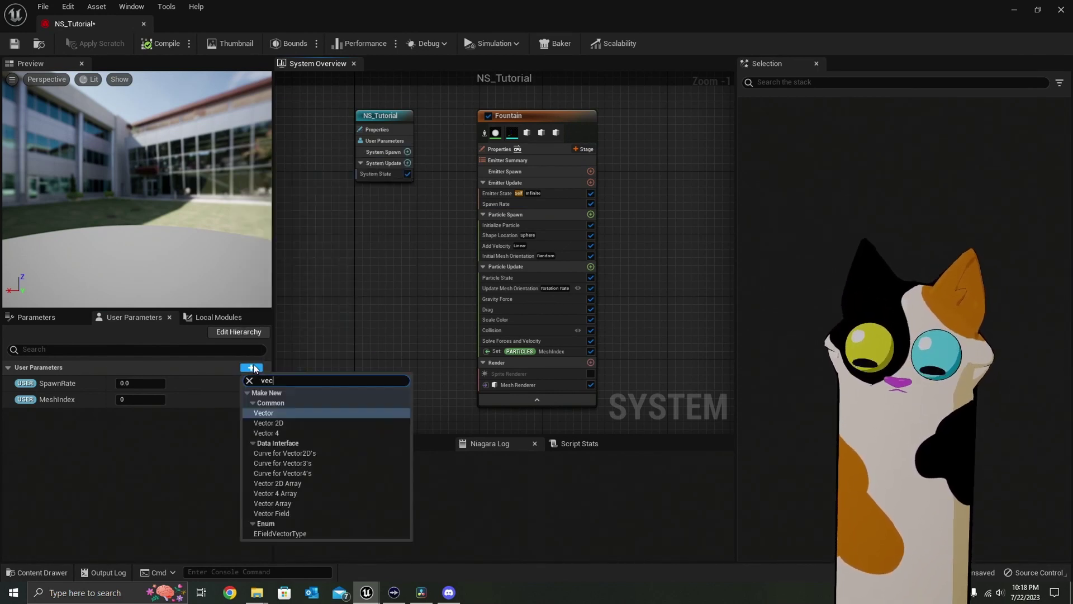
{"action": "left_click", "coordinate": [292, 414]}
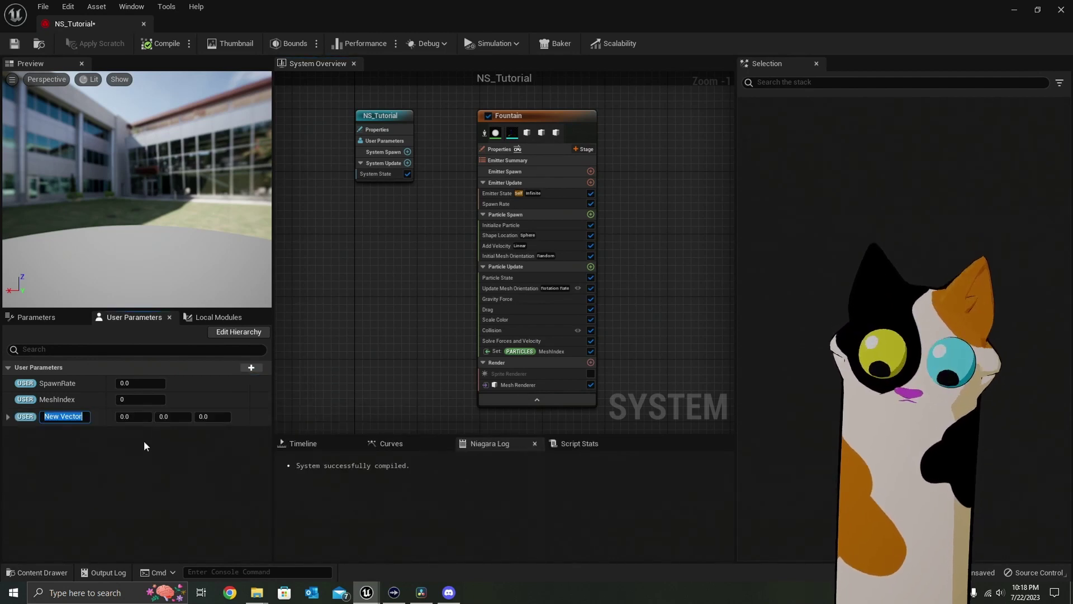
{"action": "type", "text": "Gravi"}
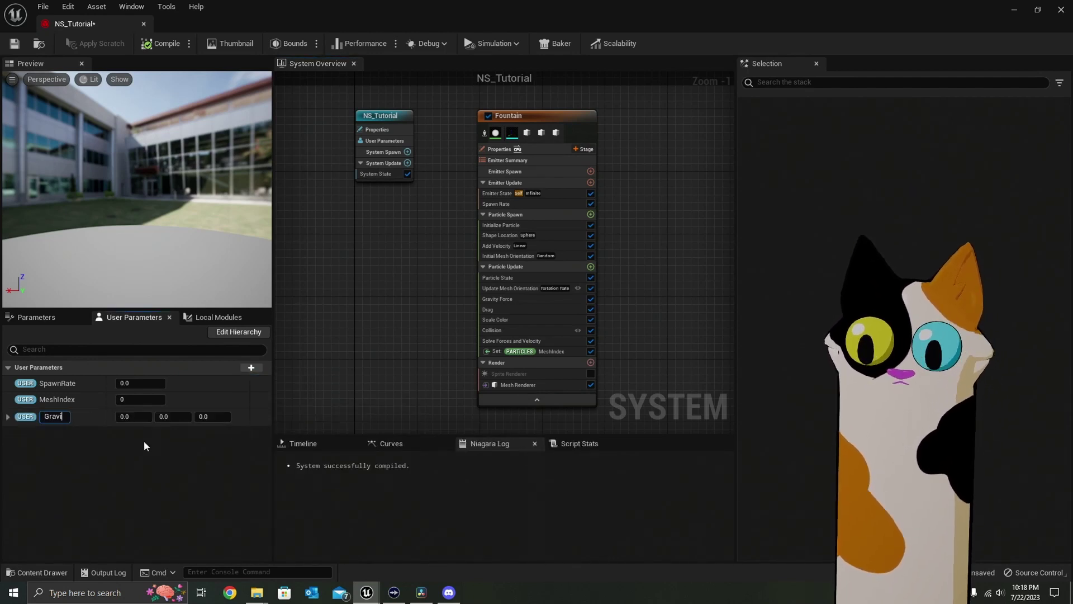
{"action": "type", "text": "ty"}
{"action": "left_click", "coordinate": [131, 457]}
{"action": "left_click", "coordinate": [504, 299]}
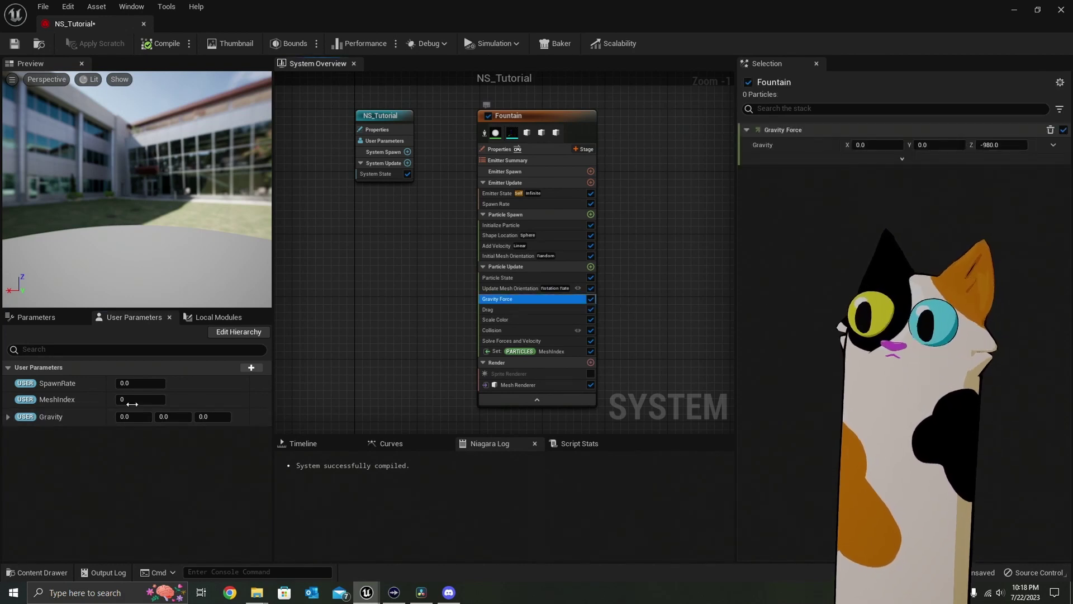
{"action": "left_click_drag", "start_coordinate": [59, 418], "coordinate": [862, 143]}
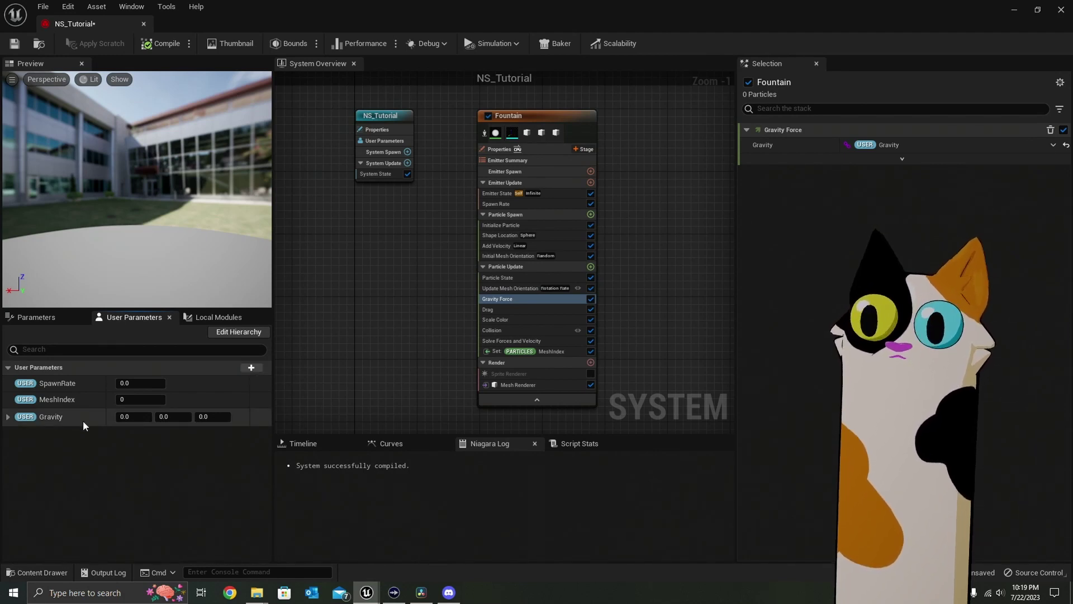
Create a Vector user parameter named LaunchSpeed.
{"action": "left_click", "coordinate": [255, 369]}
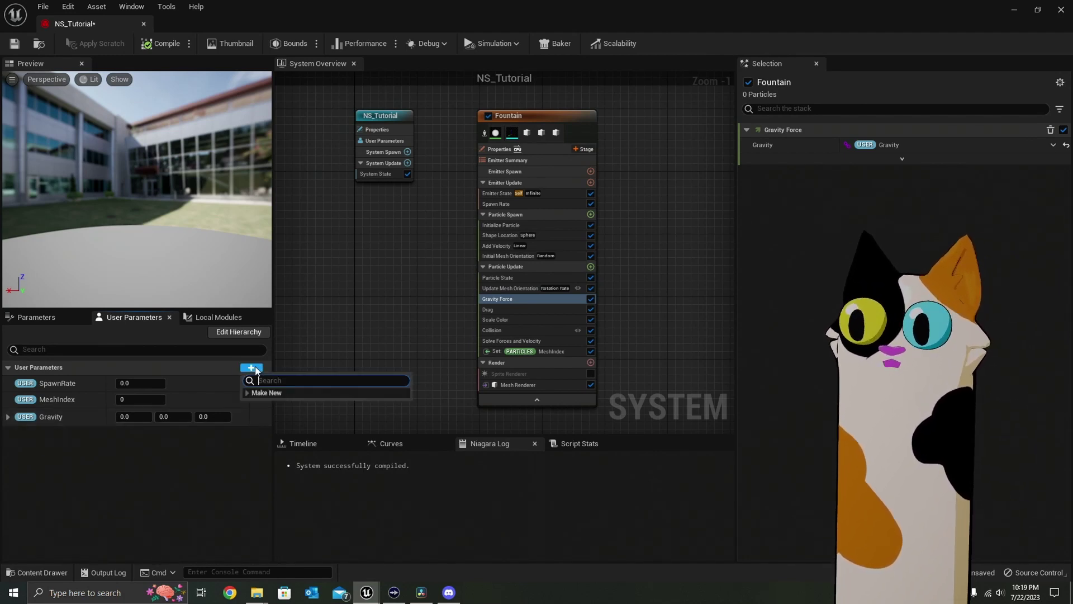
{"action": "type", "text": "vec"}
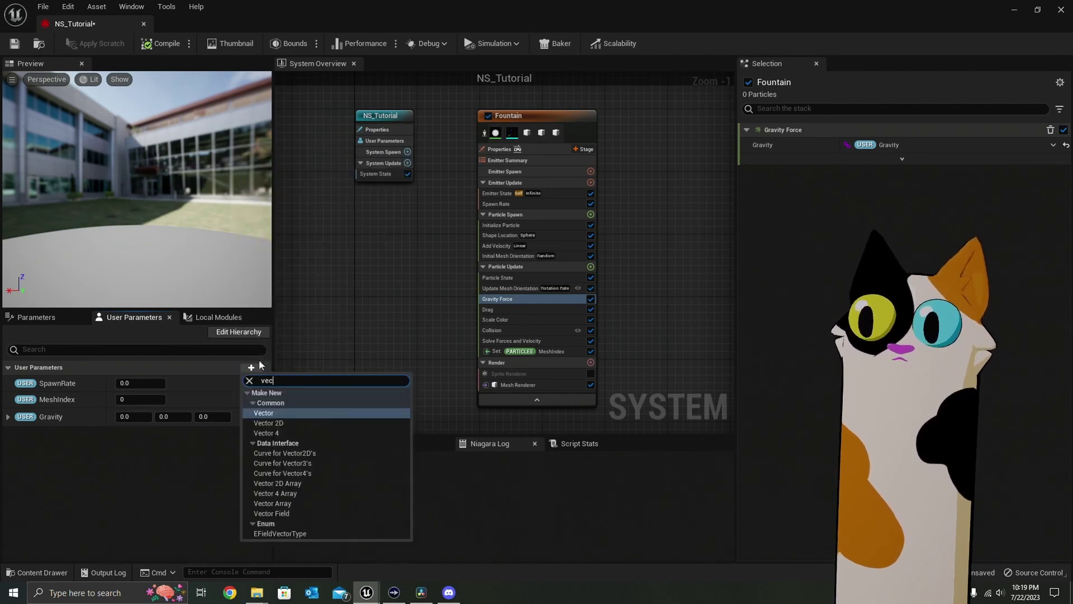
{"action": "left_click", "coordinate": [270, 412]}
{"action": "type", "text": "L"}
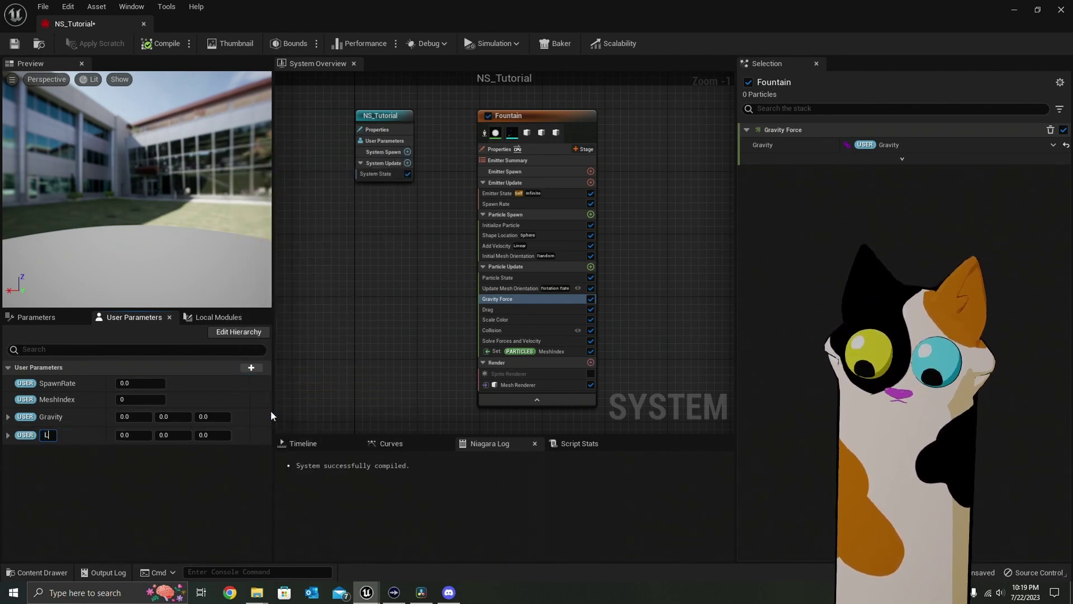
{"action": "type", "text": "aunchS"}
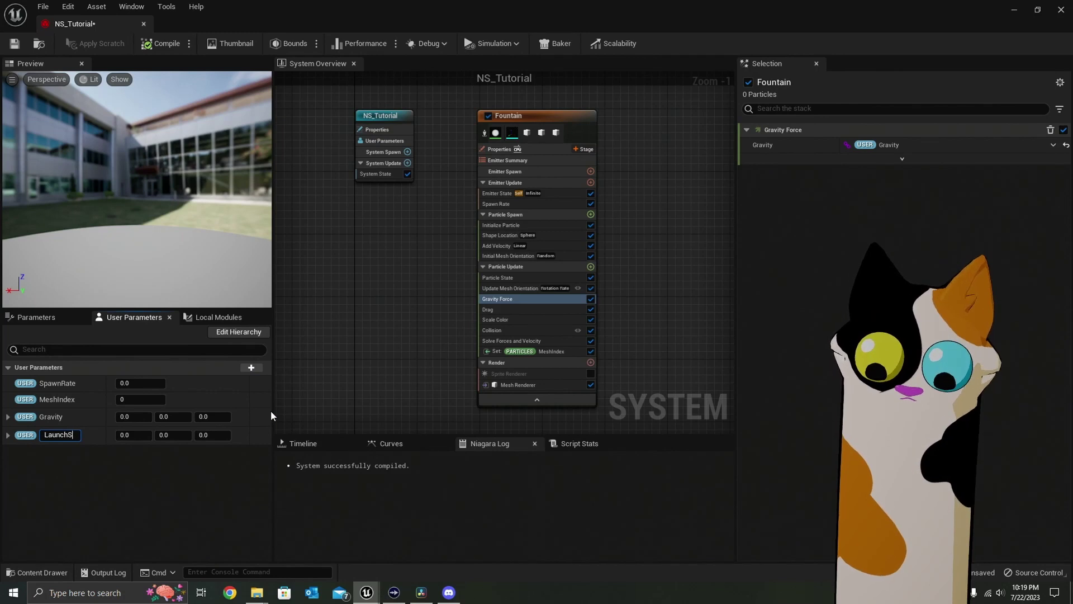
{"action": "type", "text": "peed"}
{"action": "left_click", "coordinate": [219, 503]}
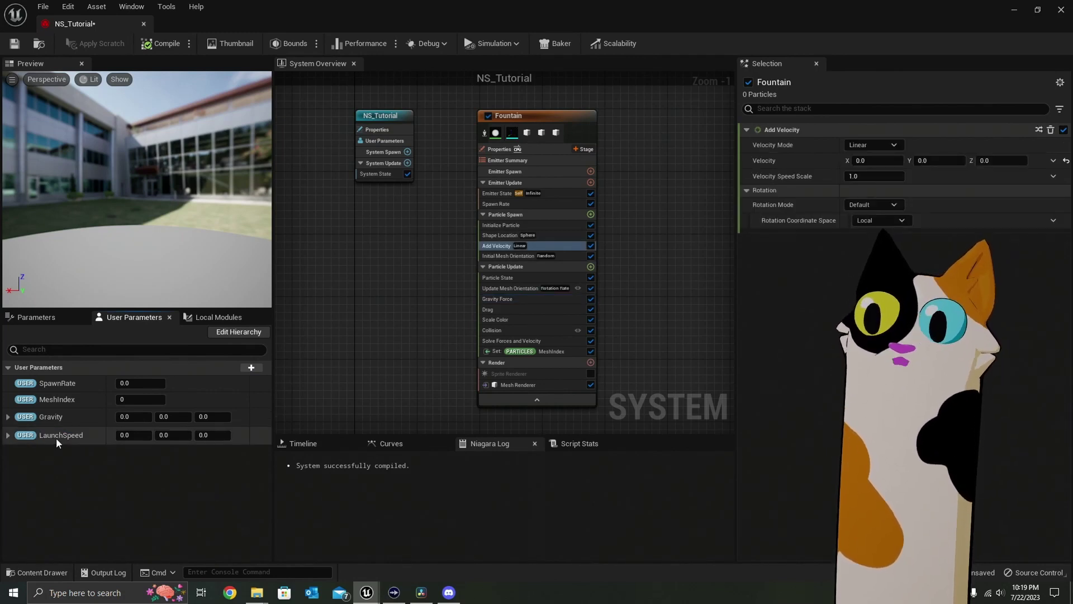
Link the LaunchSpeed user parameter to the Velocity value of the Fountain emitter's Add Velocity module.
{"action": "left_click_drag", "start_coordinate": [56, 436], "coordinate": [885, 165]}
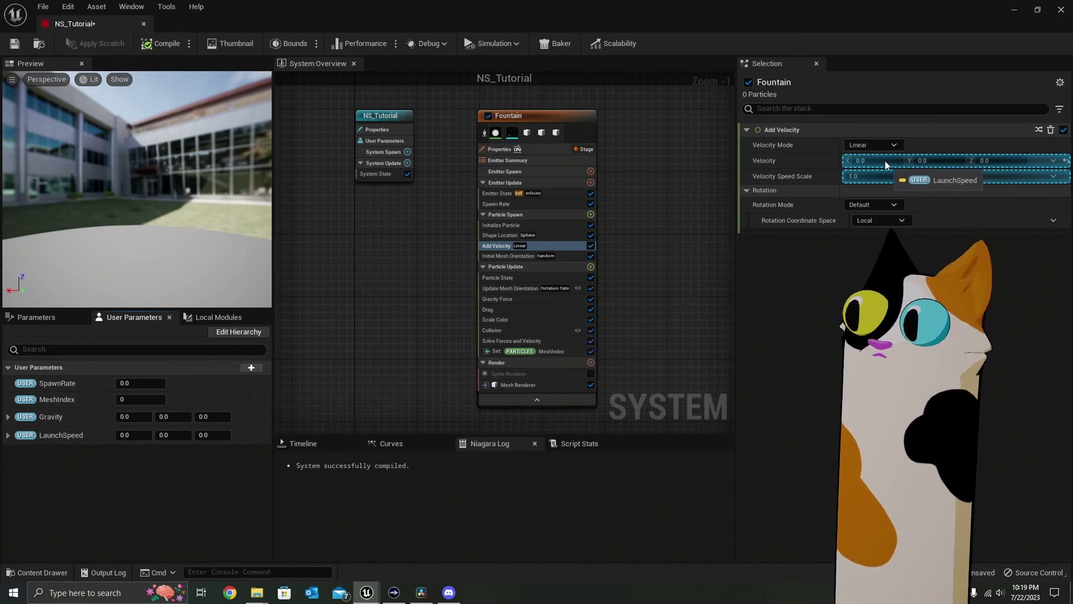
{"action": "left_click_drag", "start_coordinate": [885, 164], "coordinate": [885, 162]}
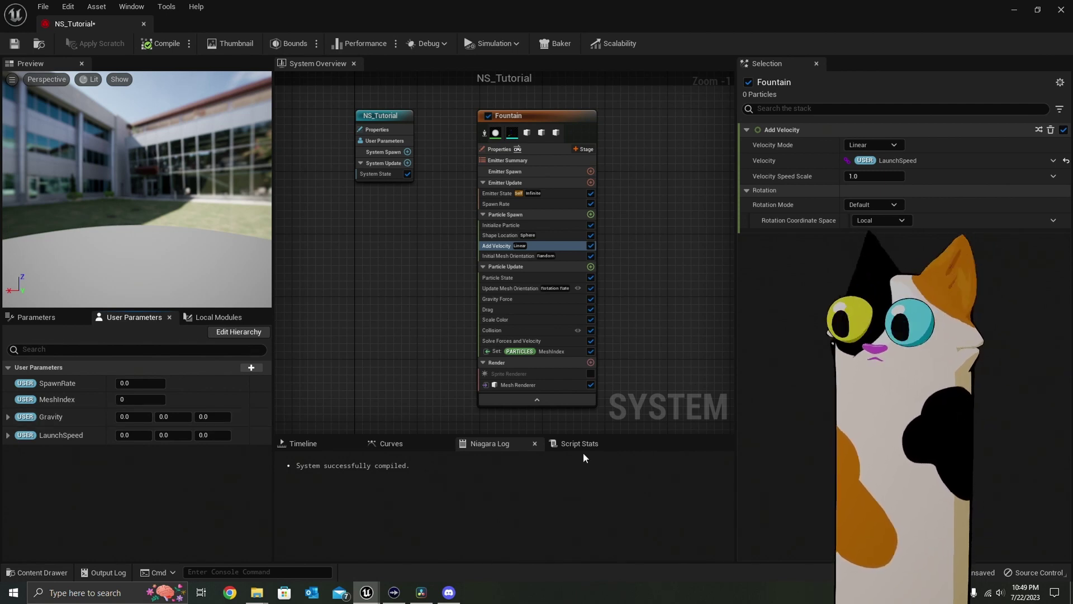
Minimize the Niagara editor and open the BP_ThrowShit blueprint from the 01_BP content folder.
{"action": "left_click", "coordinate": [1013, 10]}
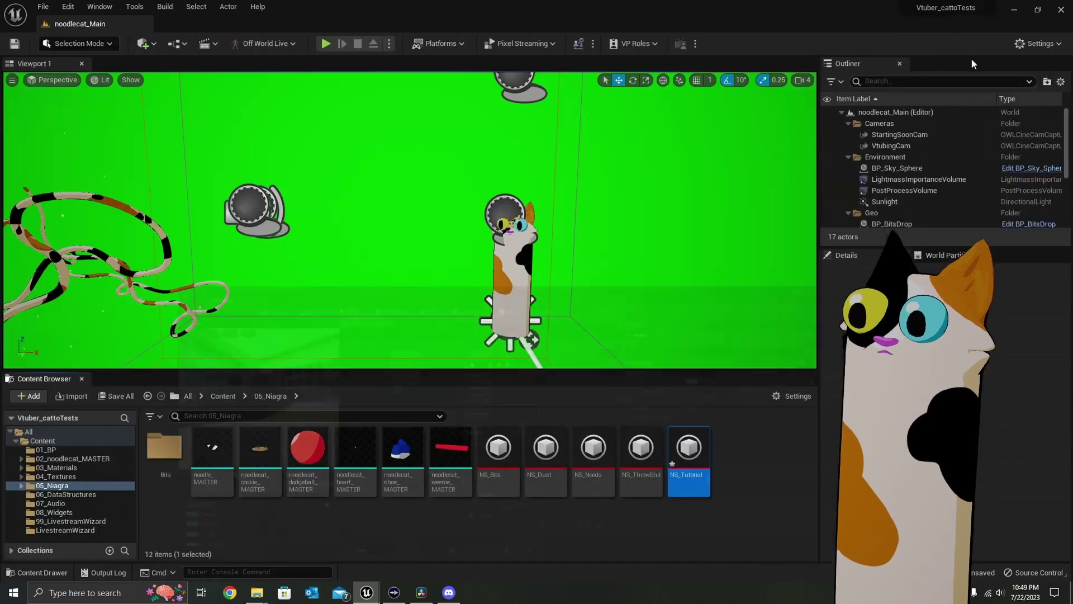
{"action": "left_click", "coordinate": [46, 450]}
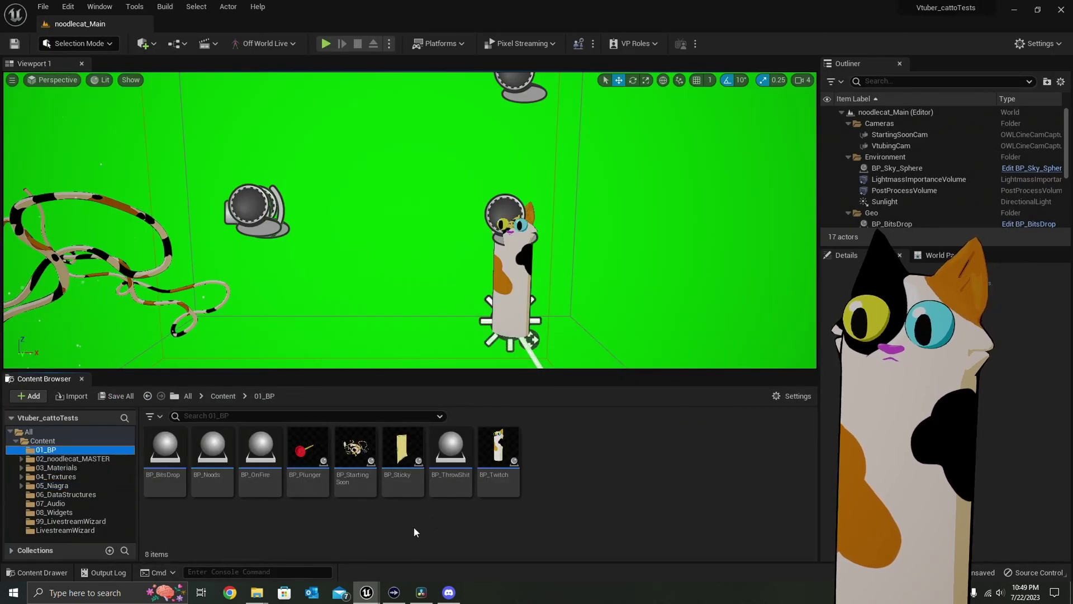
{"action": "double_click", "coordinate": [460, 461]}
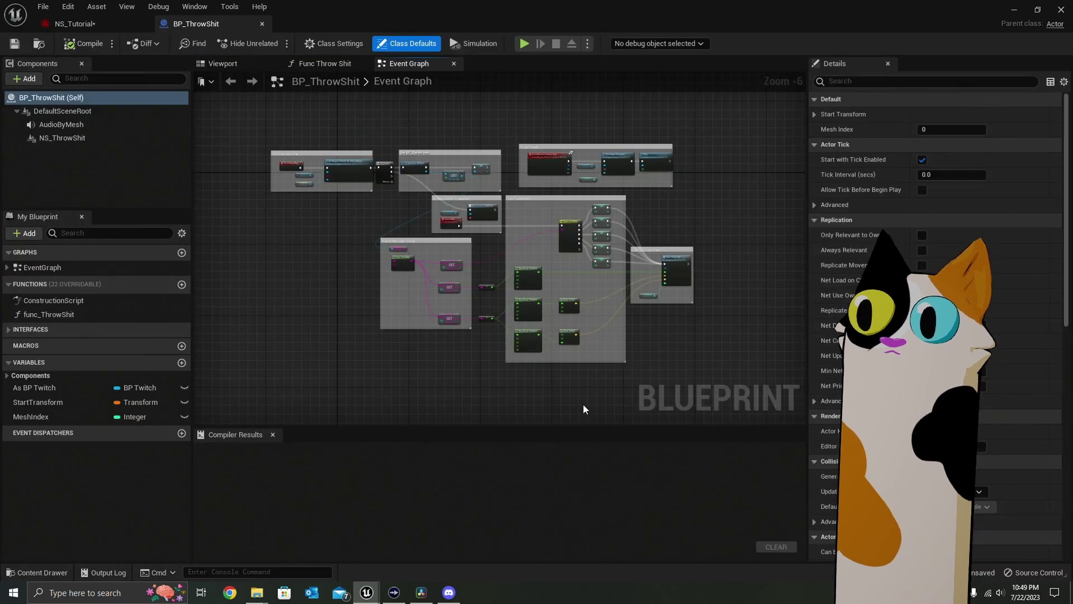
Examine the Get BP_Twitch Info, Bind to Event Dispatcher and Parse Message String sections of the BP_ThrowShit event graph.
{"action": "right_click_drag", "start_coordinate": [485, 369], "coordinate": [256, 339]}
{"action": "scroll", "coordinate": [434, 229], "scroll_direction": "up", "scroll_amount": 4}
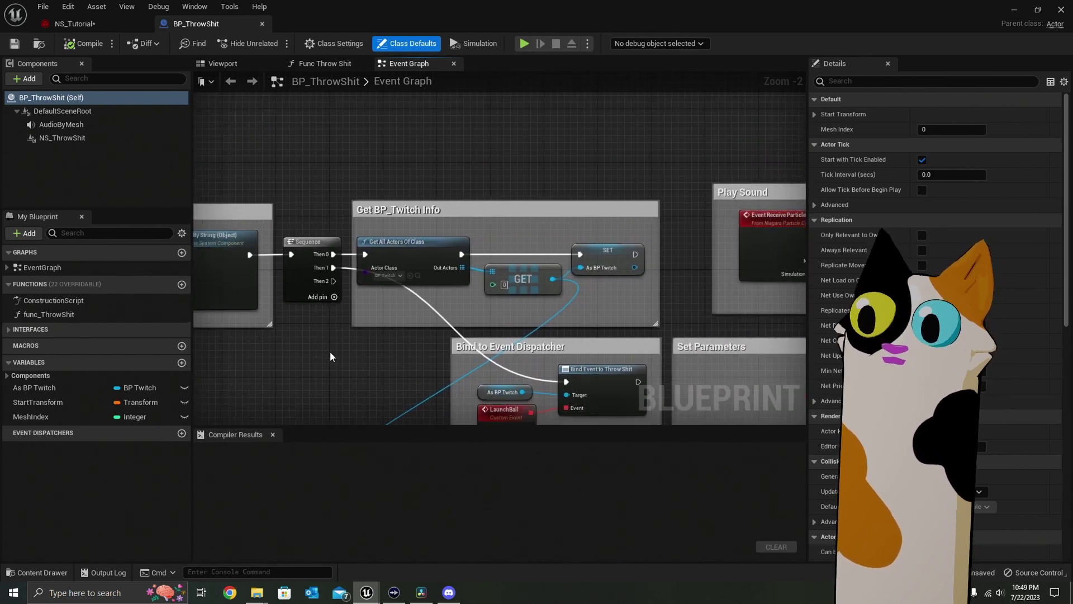
{"action": "right_click_drag", "start_coordinate": [329, 357], "coordinate": [292, 357]}
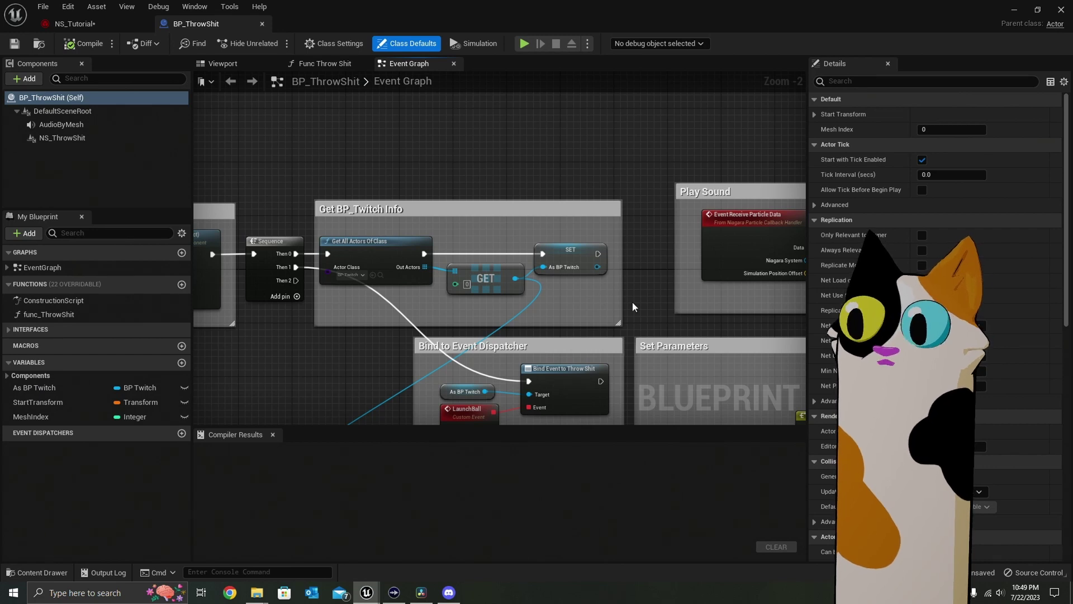
{"action": "right_click_drag", "start_coordinate": [637, 311], "coordinate": [577, 231]}
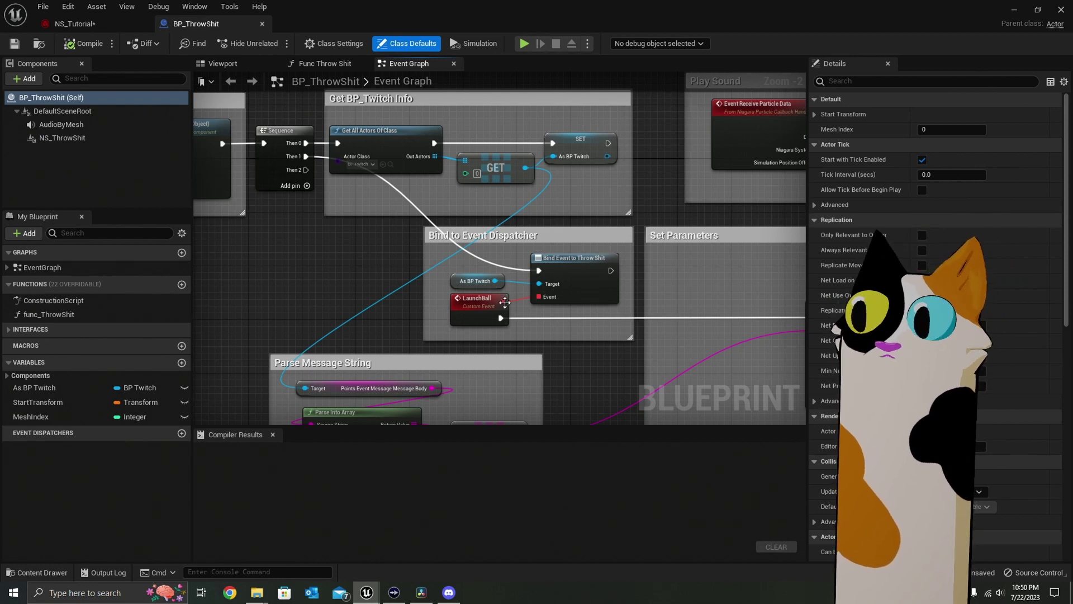
{"action": "right_click_drag", "start_coordinate": [557, 380], "coordinate": [501, 165]}
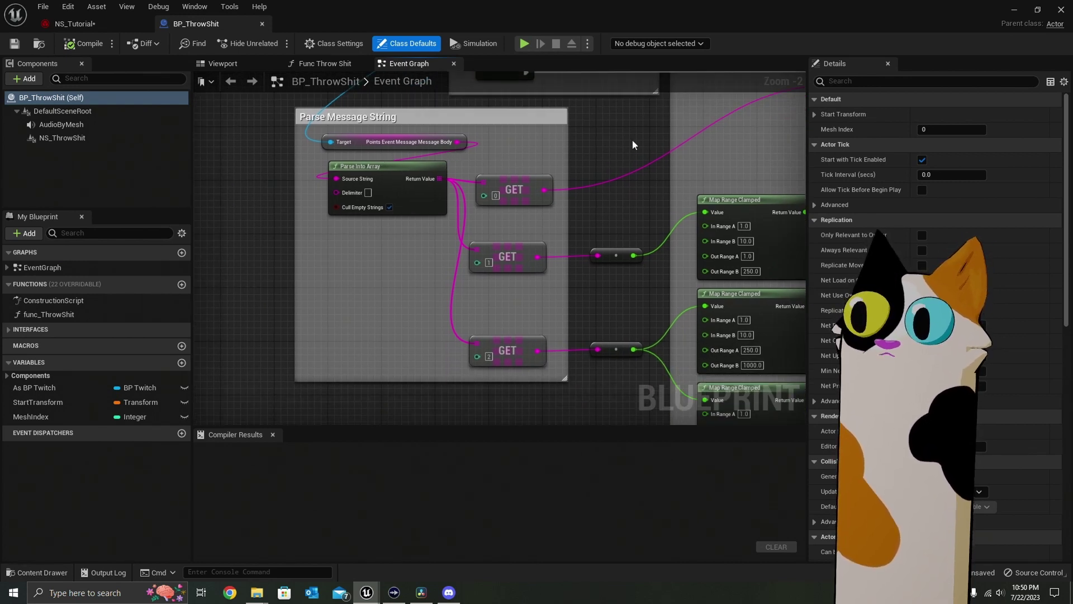
{"action": "right_click_drag", "start_coordinate": [579, 229], "coordinate": [398, 225]}
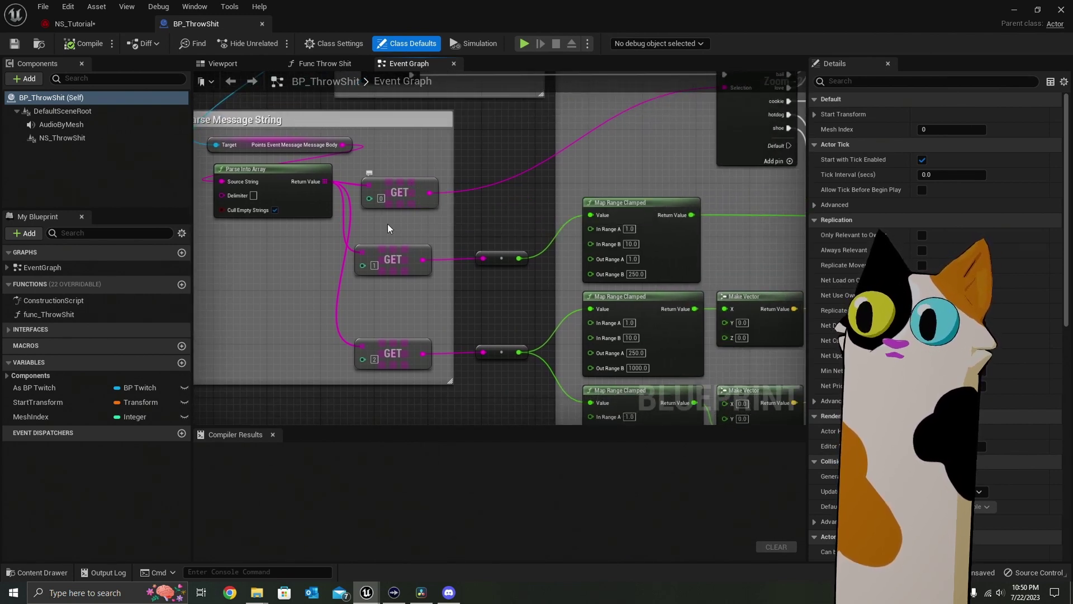
{"action": "right_click_drag", "start_coordinate": [441, 214], "coordinate": [442, 196]}
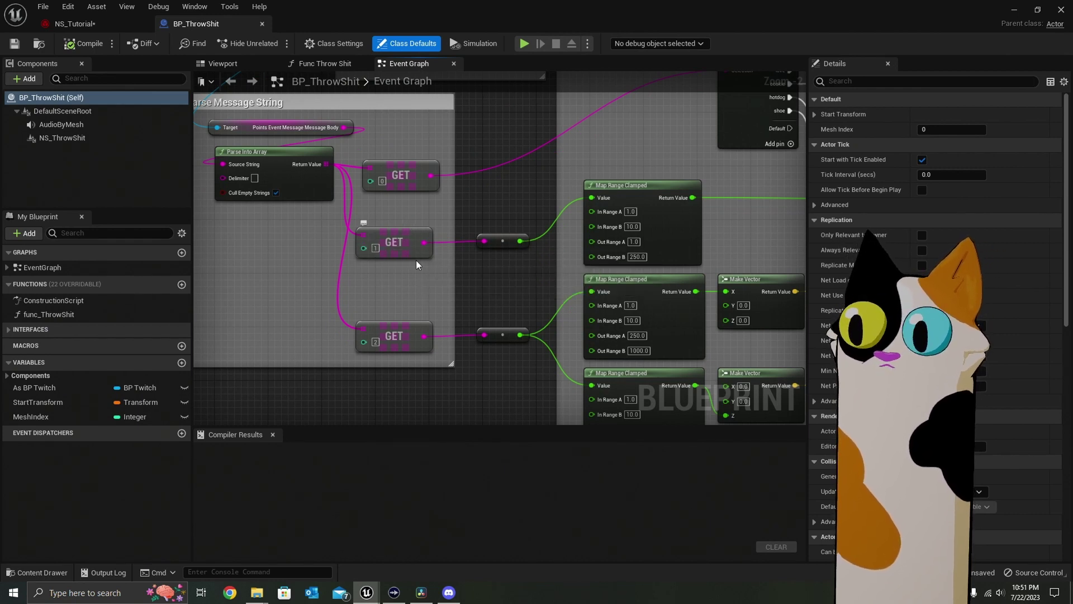
{"action": "right_click_drag", "start_coordinate": [437, 301], "coordinate": [384, 301]}
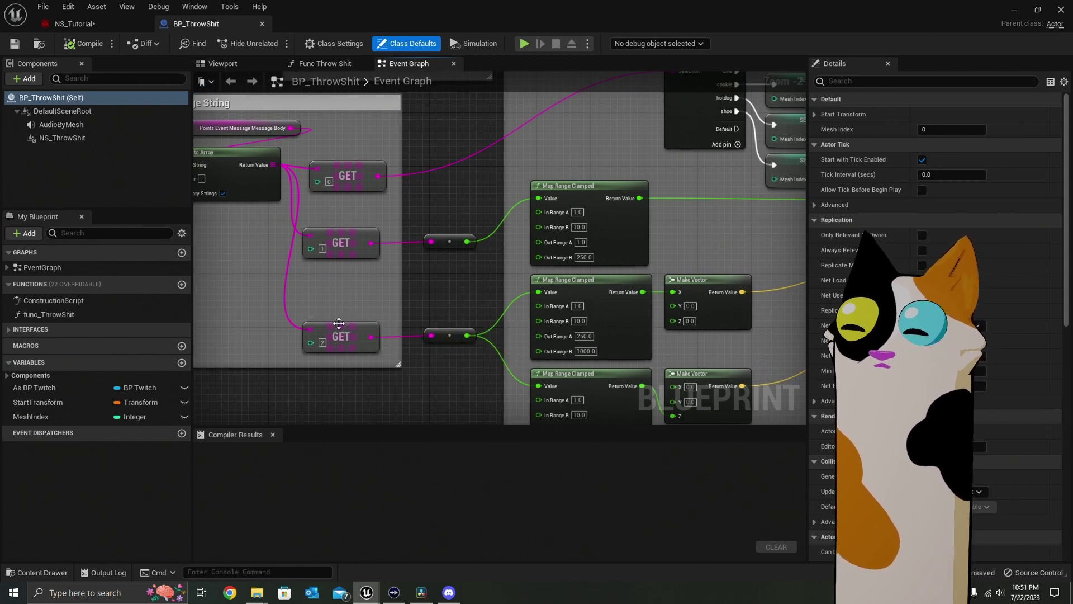
{"action": "right_click_drag", "start_coordinate": [415, 306], "coordinate": [330, 271]}
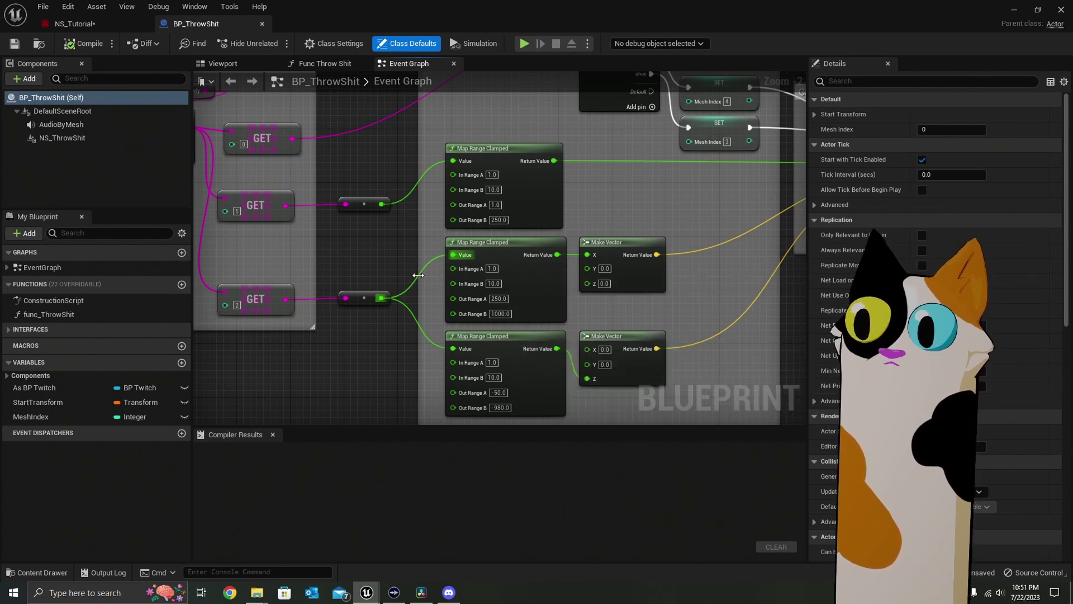
Examine the Switch on String node, the Mesh Index setters it drives, and the MeshIndex variable's details.
{"action": "right_click_drag", "start_coordinate": [391, 169], "coordinate": [199, 287]}
{"action": "right_click_drag", "start_coordinate": [300, 249], "coordinate": [336, 265]}
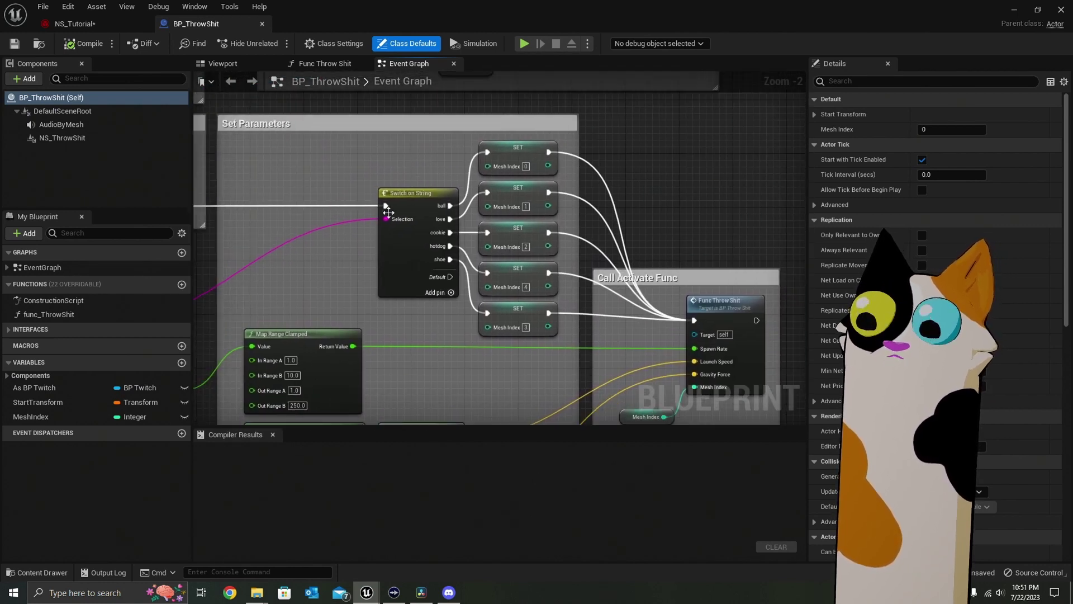
{"action": "right_click_drag", "start_coordinate": [404, 208], "coordinate": [413, 280]}
{"action": "right_click_drag", "start_coordinate": [519, 246], "coordinate": [250, 313]}
{"action": "scroll", "coordinate": [367, 244], "scroll_direction": "up", "scroll_amount": 2}
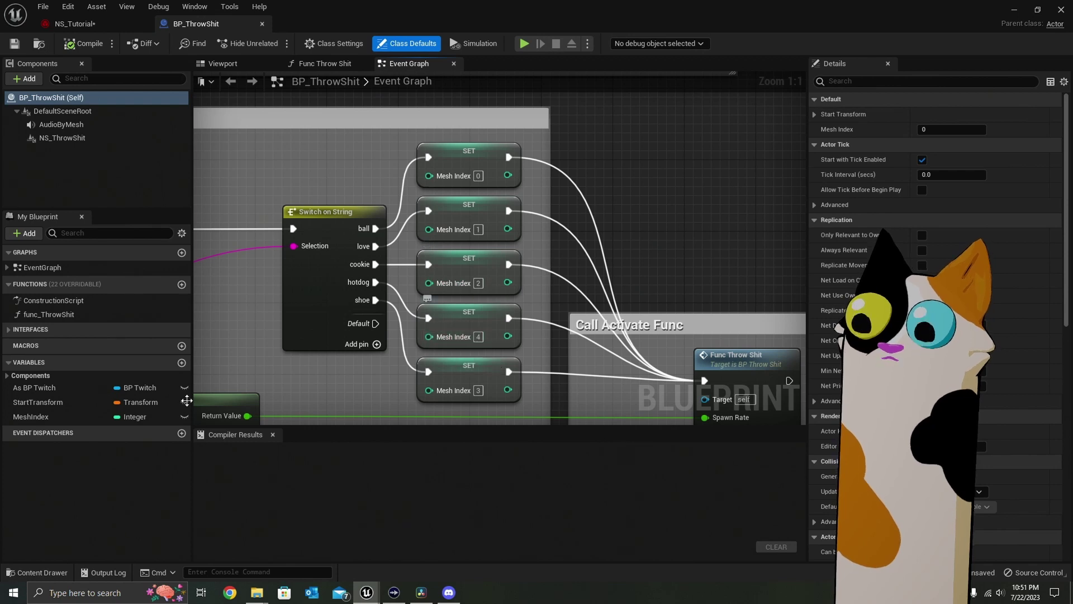
{"action": "left_click", "coordinate": [67, 418]}
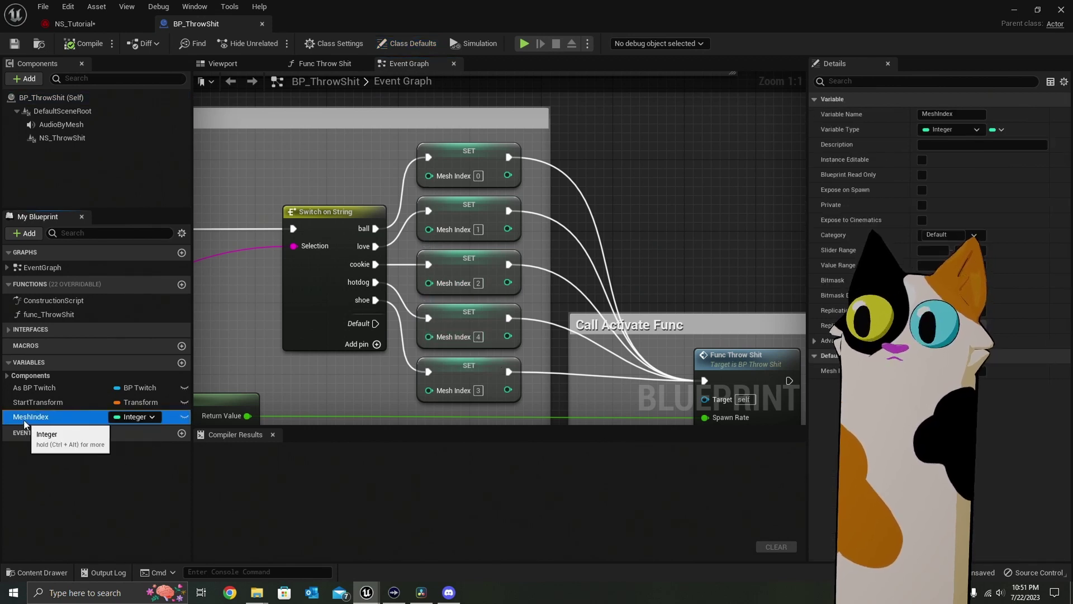
{"action": "right_click_drag", "start_coordinate": [550, 328], "coordinate": [511, 247]}
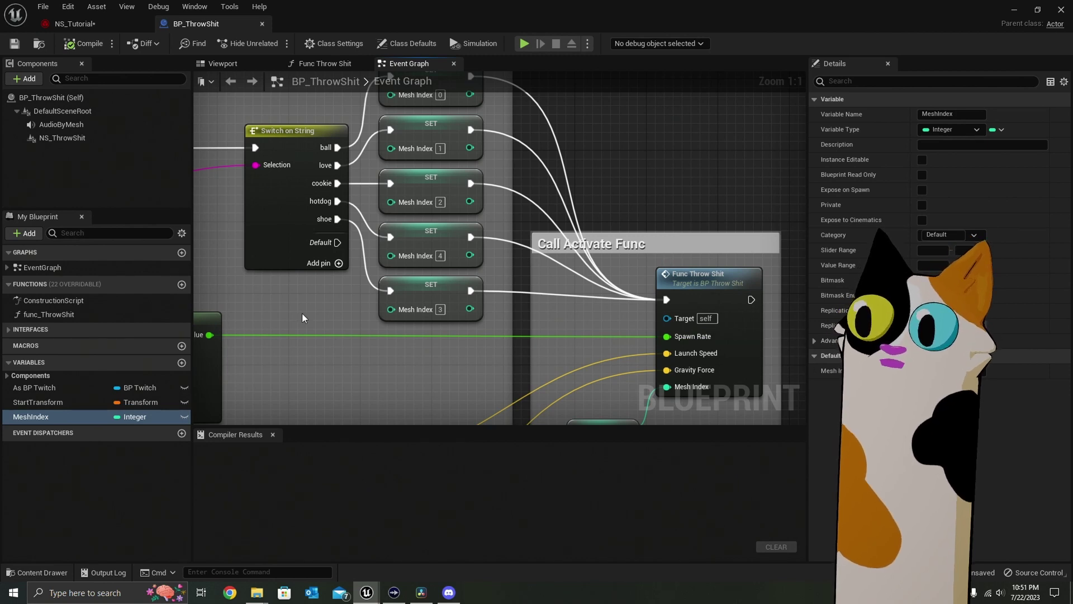
Examine the Map Range Clamped and Make Vector nodes and follow their outputs to the Func Throw Shit call.
{"action": "right_click_drag", "start_coordinate": [302, 313], "coordinate": [620, 197]}
{"action": "scroll", "coordinate": [304, 328], "scroll_direction": "down", "scroll_amount": 2}
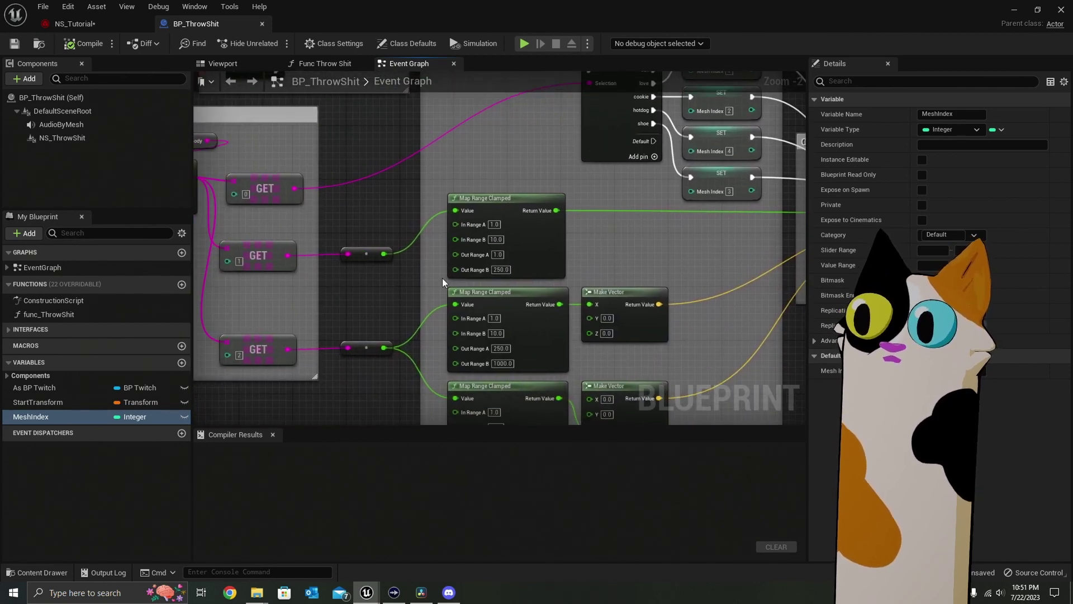
{"action": "right_click_drag", "start_coordinate": [387, 293], "coordinate": [360, 307]}
{"action": "right_click_drag", "start_coordinate": [377, 319], "coordinate": [296, 212]}
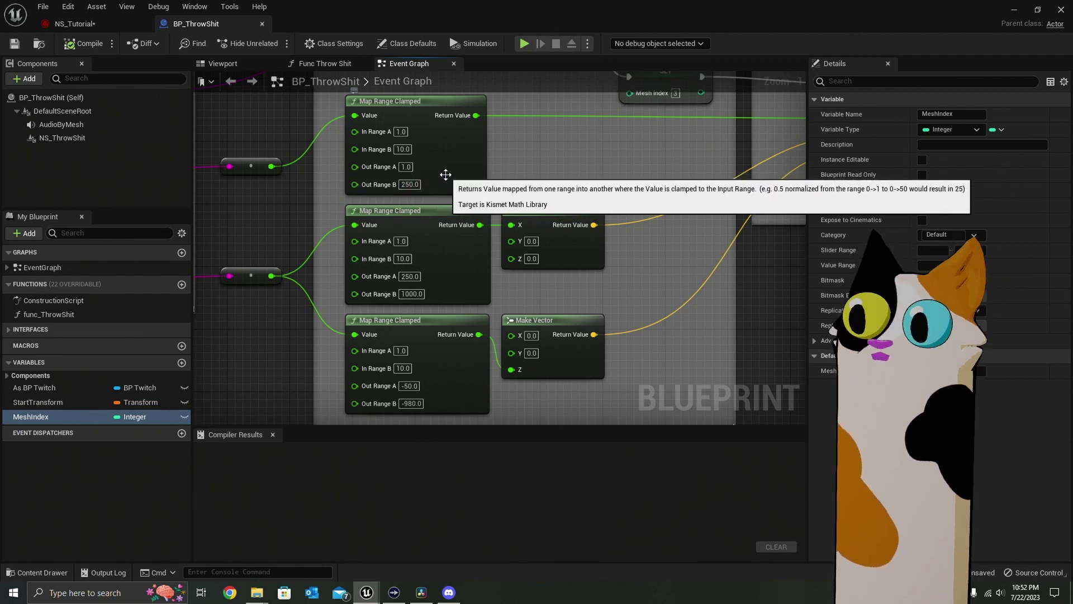
{"action": "right_click_drag", "start_coordinate": [447, 176], "coordinate": [467, 225]}
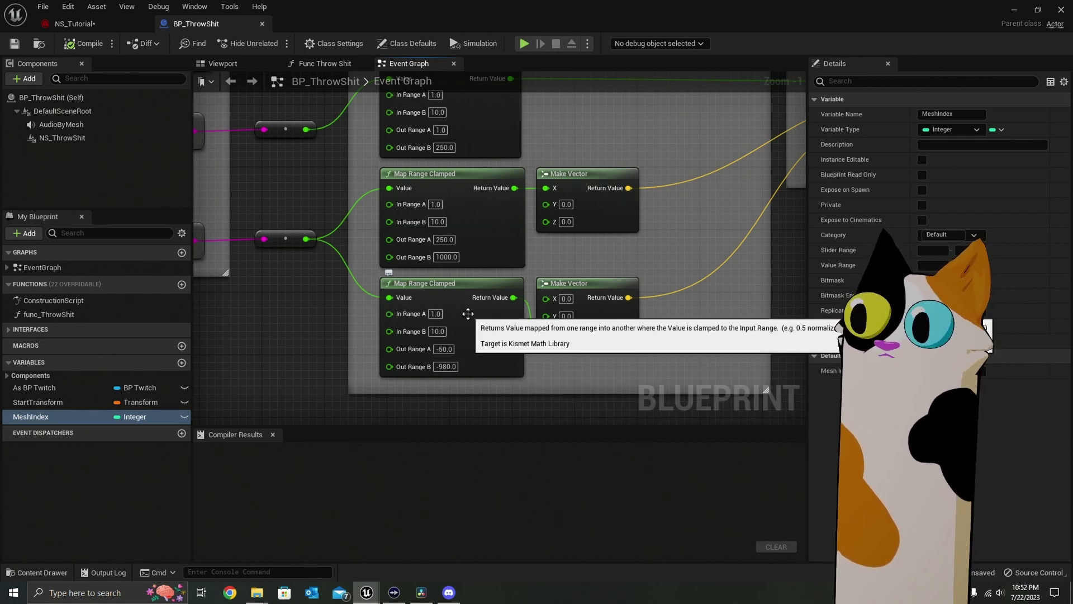
{"action": "right_click_drag", "start_coordinate": [461, 363], "coordinate": [435, 350]}
{"action": "right_click_drag", "start_coordinate": [479, 283], "coordinate": [442, 283]}
{"action": "left_click", "coordinate": [526, 243]}
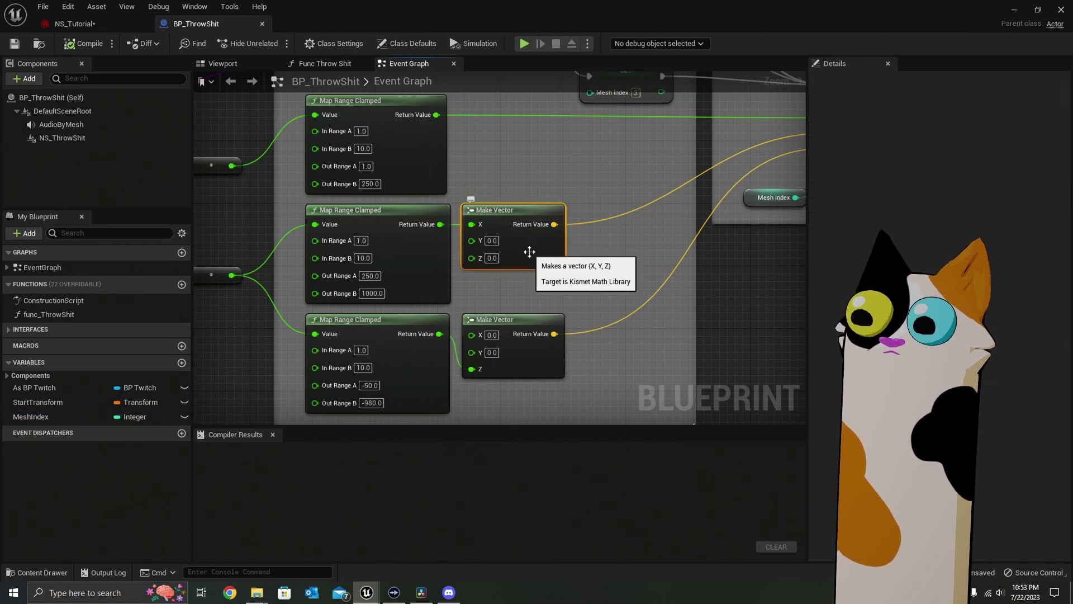
{"action": "right_click_drag", "start_coordinate": [554, 250], "coordinate": [540, 254]}
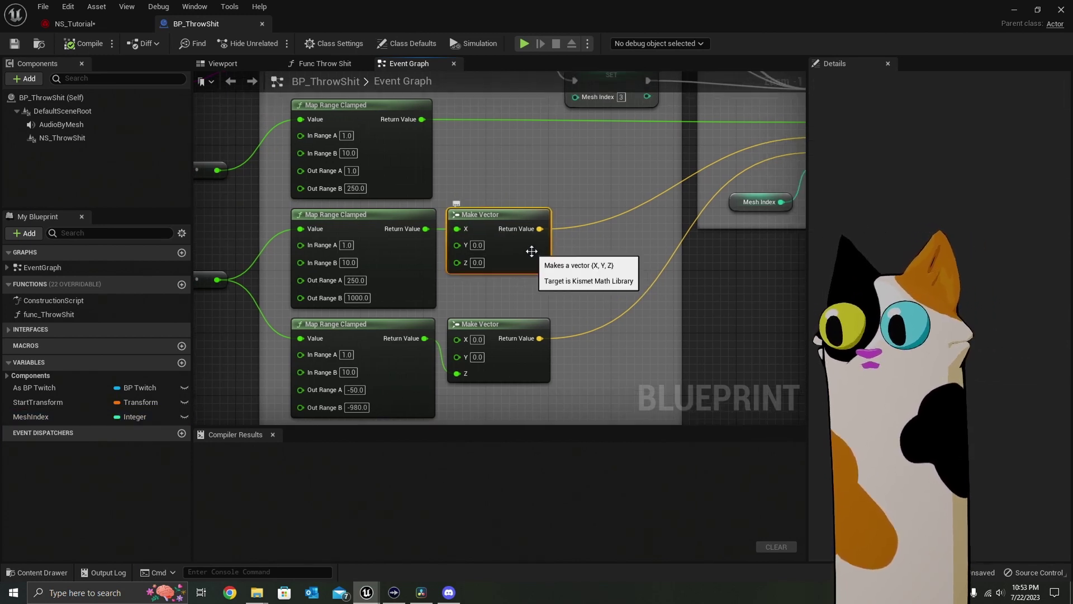
{"action": "mouse_move", "coordinate": [410, 260]}
{"action": "right_mouse_down"}
{"action": "mouse_move", "coordinate": [464, 255]}
{"action": "mouse_move", "coordinate": [394, 254]}
{"action": "right_mouse_up"}
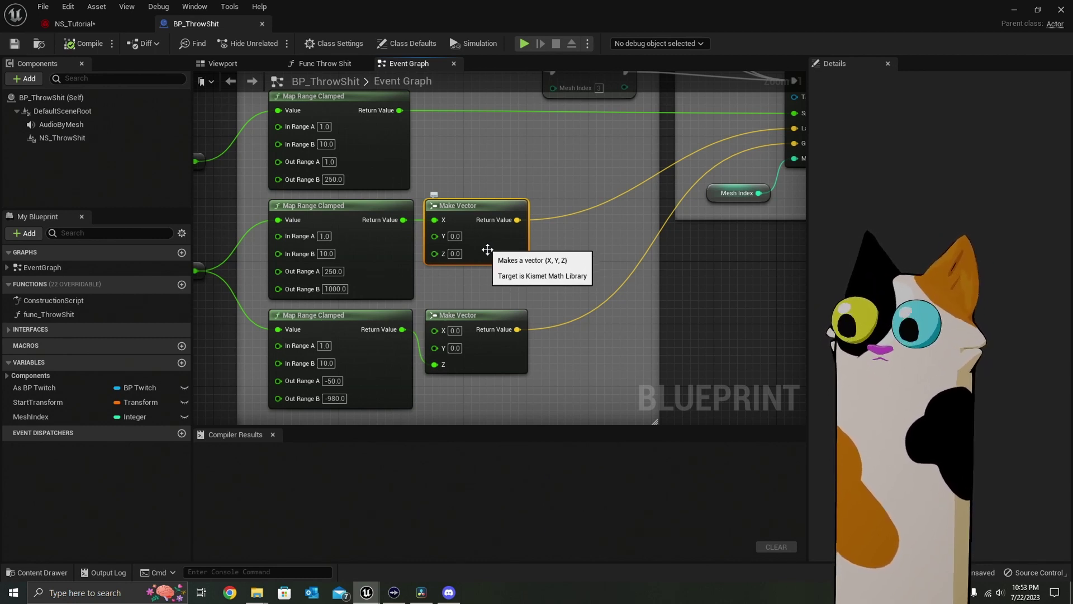
{"action": "right_click_drag", "start_coordinate": [477, 302], "coordinate": [464, 278]}
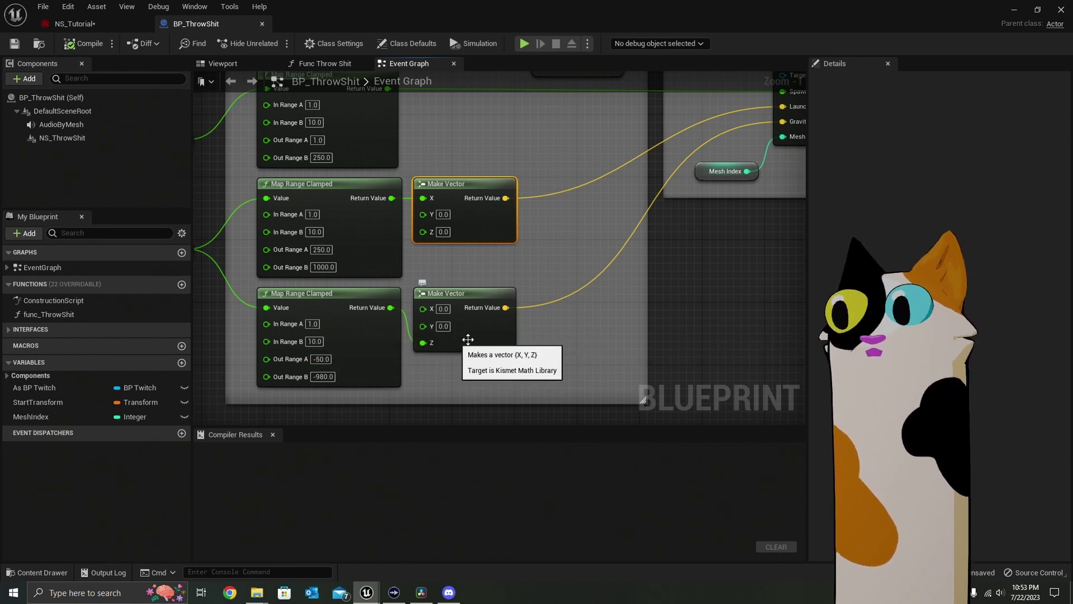
{"action": "scroll", "coordinate": [532, 196], "scroll_direction": "down", "scroll_amount": 1}
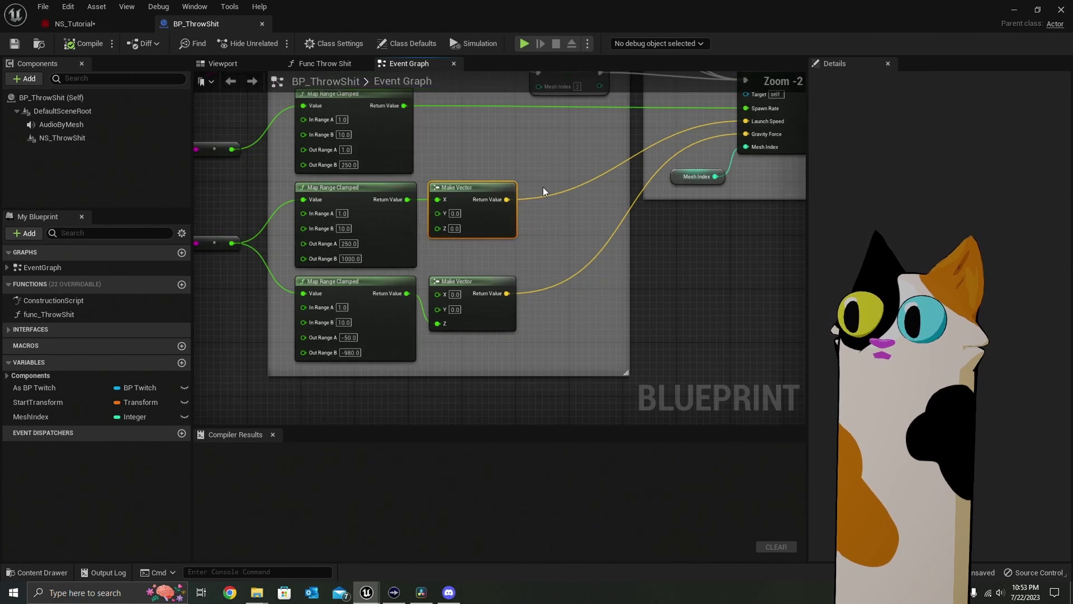
{"action": "right_click_drag", "start_coordinate": [548, 185], "coordinate": [283, 325]}
{"action": "scroll", "coordinate": [458, 303], "scroll_direction": "up", "scroll_amount": 2}
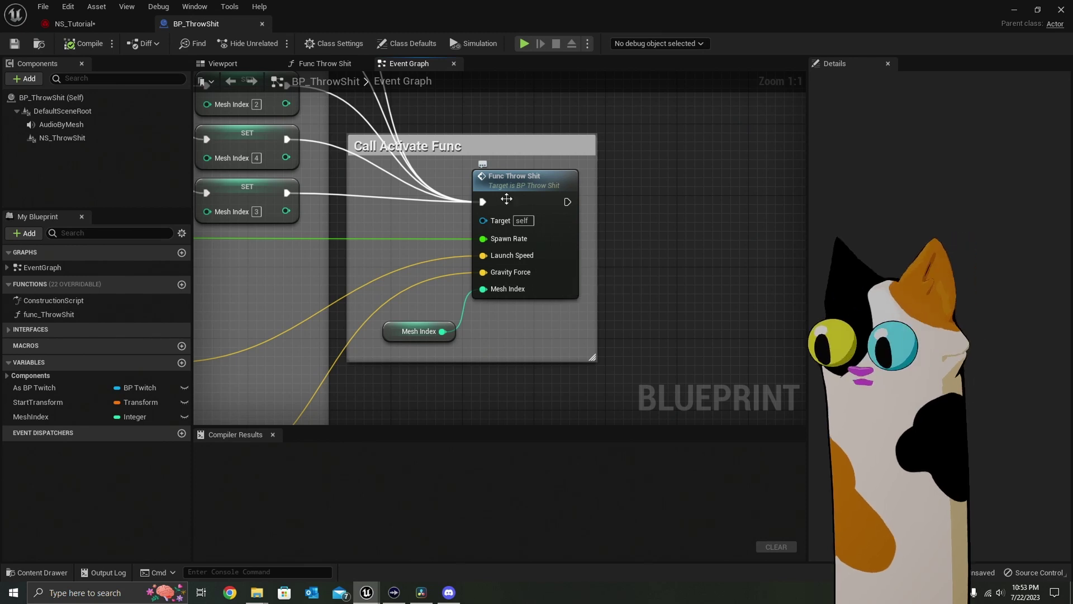
Open the Func Throw Shit function graph and examine its Set Niagara Variable nodes and the Activate node.
{"action": "left_click", "coordinate": [328, 64]}
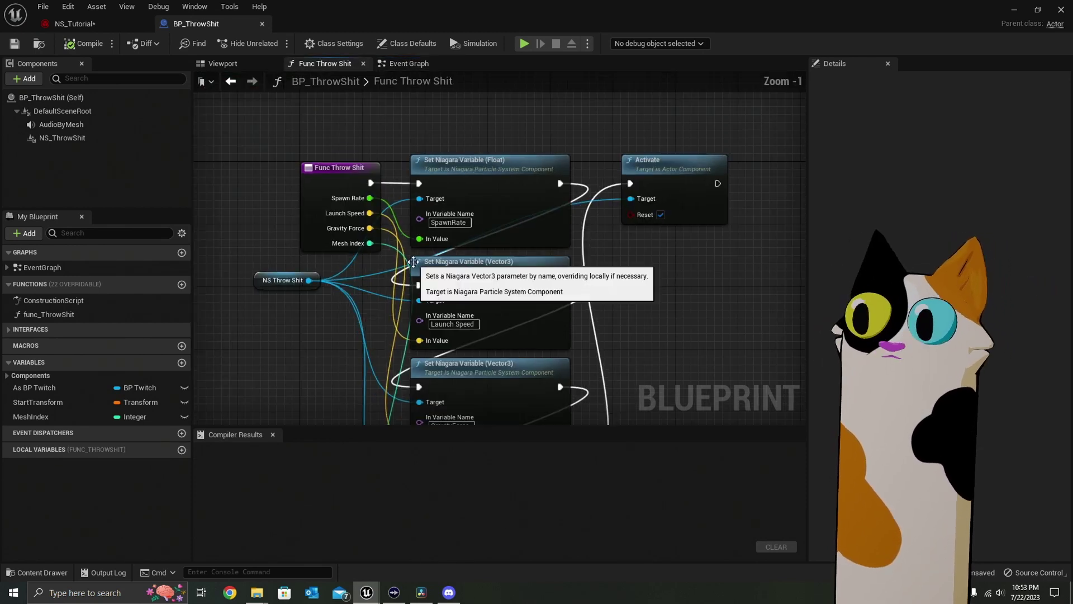
{"action": "scroll", "coordinate": [348, 336], "scroll_direction": "down", "scroll_amount": 1}
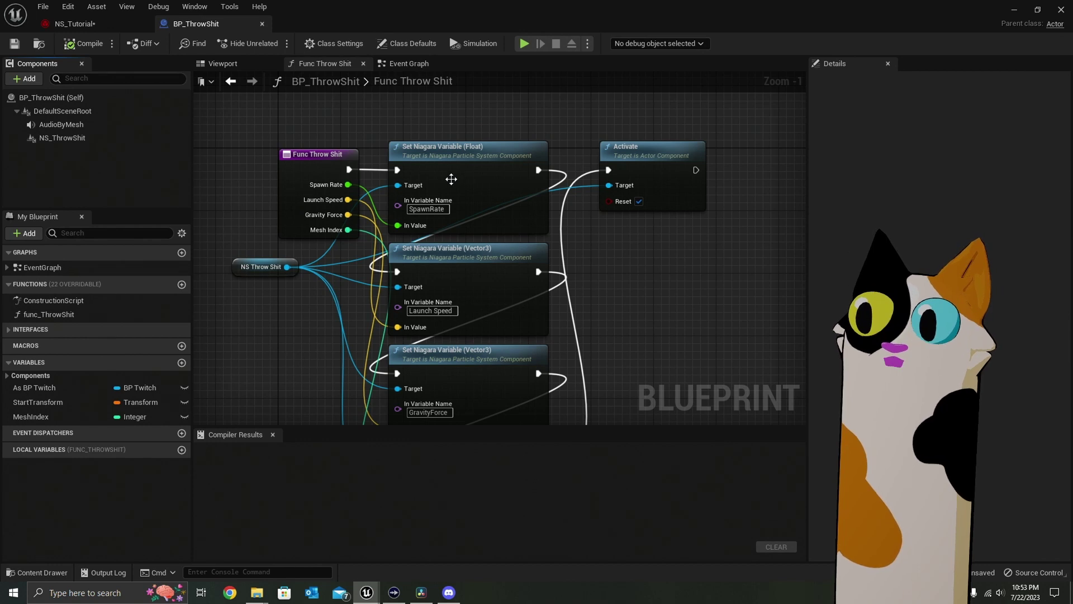
{"action": "right_click_drag", "start_coordinate": [589, 291], "coordinate": [629, 150]}
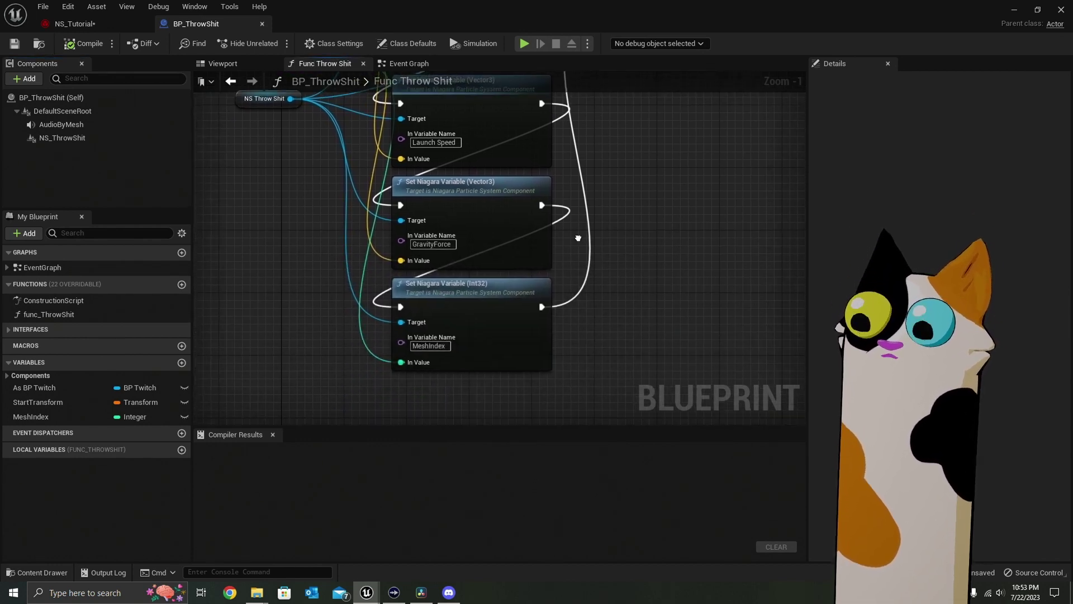
{"action": "right_click_drag", "start_coordinate": [533, 338], "coordinate": [569, 524]}
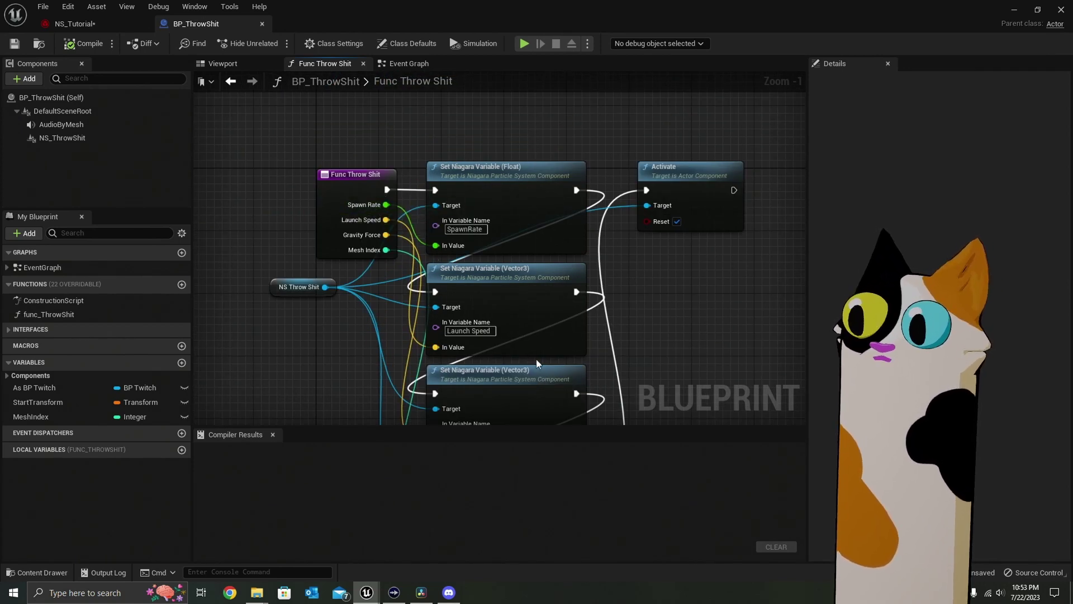
{"action": "right_click_drag", "start_coordinate": [611, 363], "coordinate": [582, 300]}
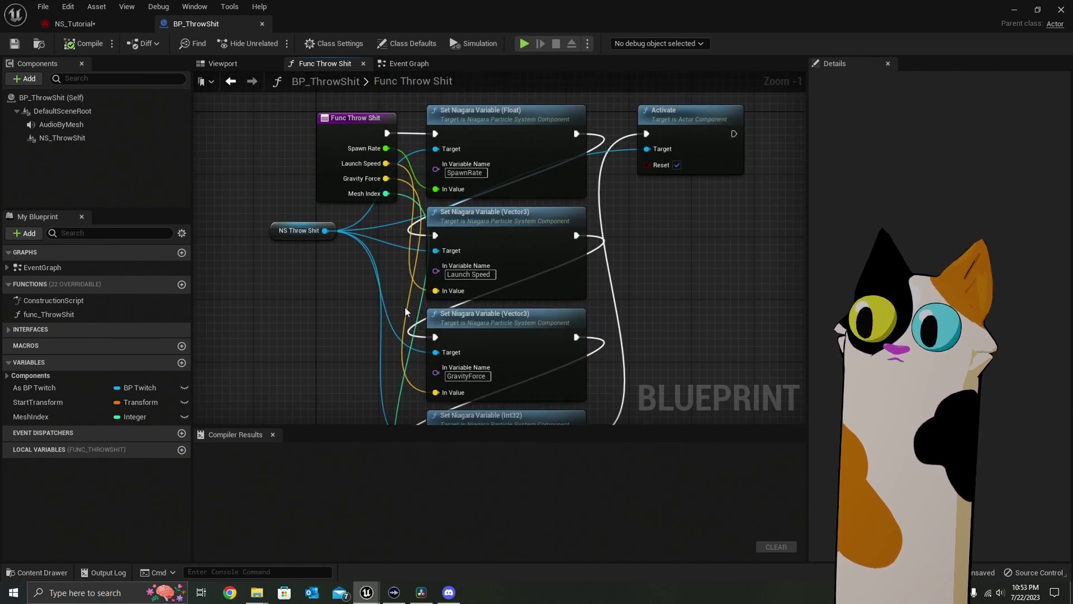
{"action": "right_click_drag", "start_coordinate": [405, 310], "coordinate": [382, 184]}
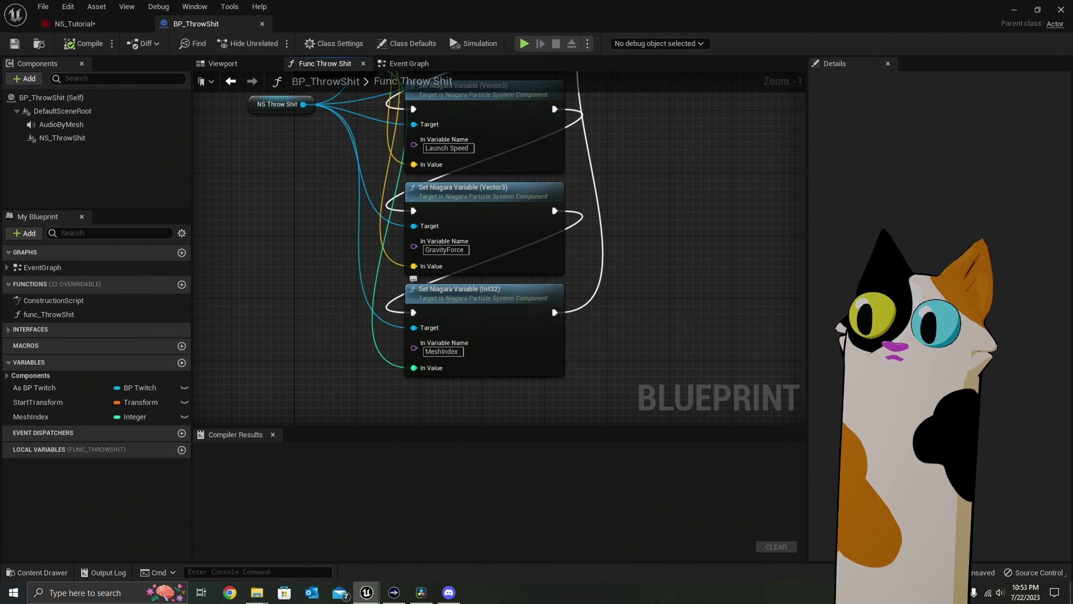
{"action": "right_click_drag", "start_coordinate": [455, 283], "coordinate": [418, 363]}
{"action": "right_click_drag", "start_coordinate": [442, 229], "coordinate": [437, 277]}
{"action": "mouse_move", "coordinate": [568, 260]}
{"action": "right_mouse_down"}
{"action": "mouse_move", "coordinate": [508, 251]}
{"action": "mouse_move", "coordinate": [491, 201]}
{"action": "mouse_move", "coordinate": [479, 307]}
{"action": "right_mouse_up"}
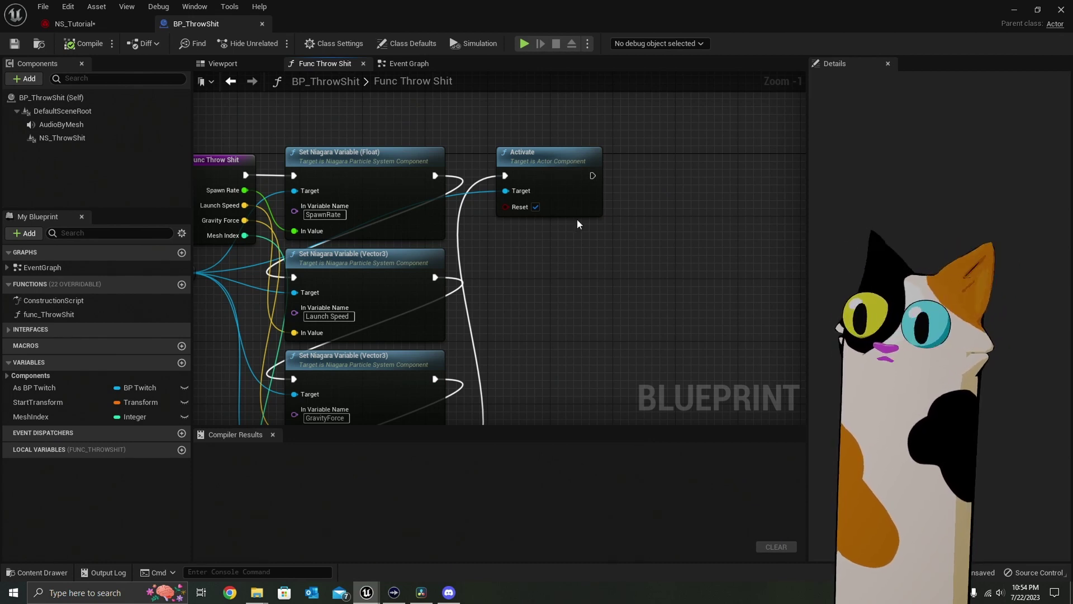
Select the NS_ThrowShit component and dock its Details panel above the function graph.
{"action": "left_click", "coordinate": [71, 140]}
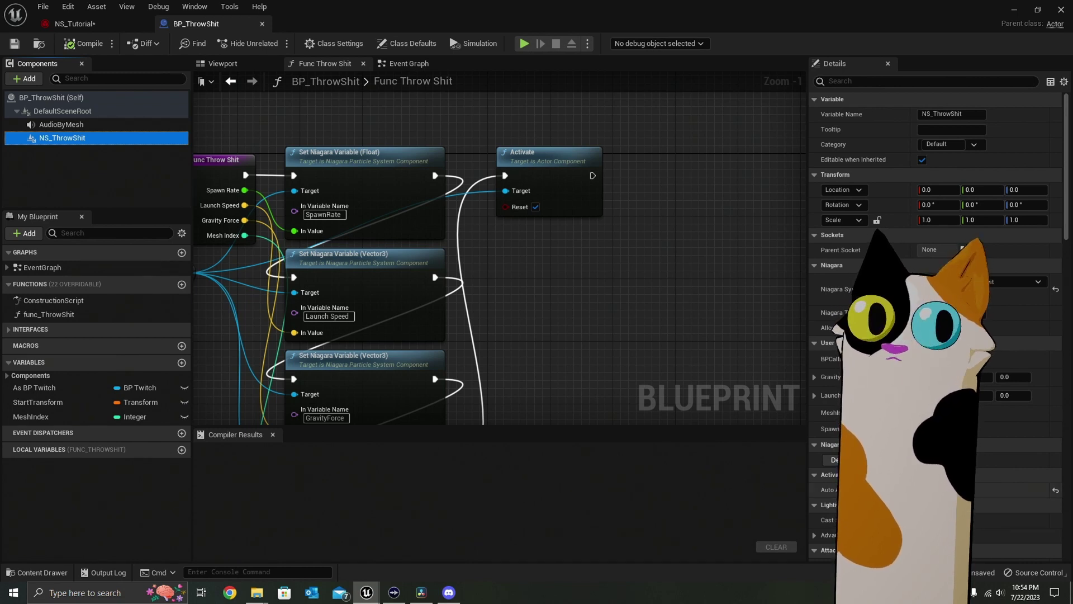
{"action": "left_click_drag", "start_coordinate": [871, 64], "coordinate": [345, 93]}
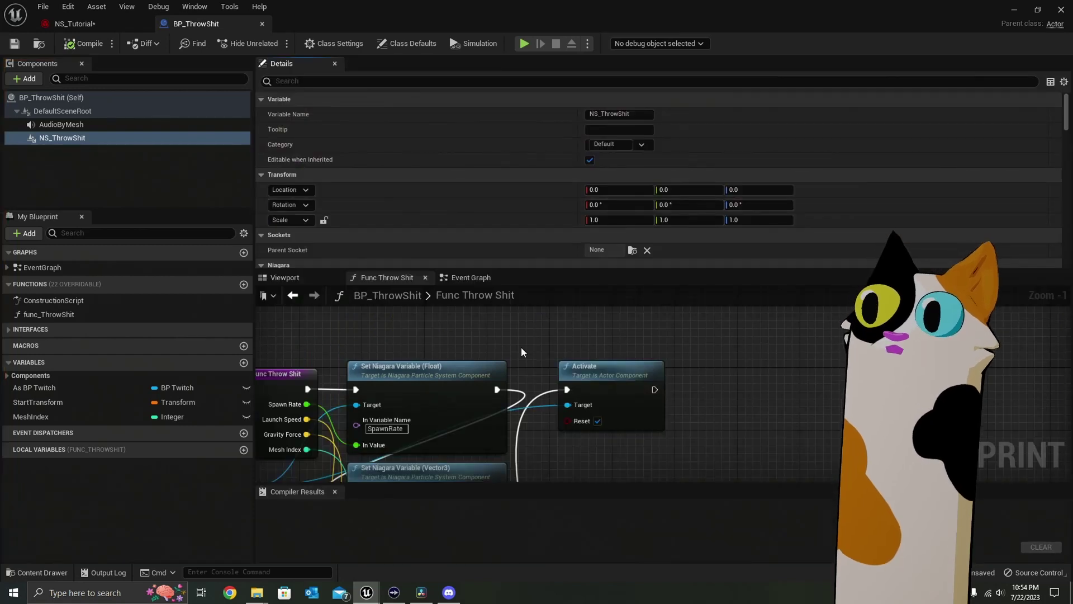
Review the NS_ThrowShit component's user parameters and Auto Activate option, and dock the Details panel beside the function graph.
{"action": "scroll", "coordinate": [428, 200], "scroll_direction": "down", "scroll_amount": 6}
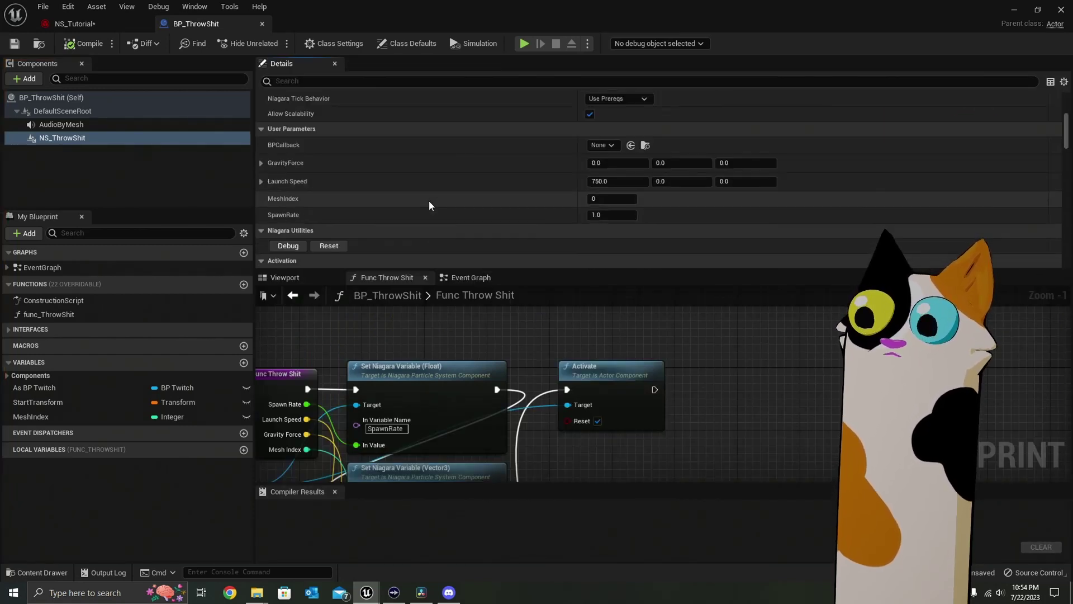
{"action": "scroll", "coordinate": [429, 202], "scroll_direction": "down", "scroll_amount": 3}
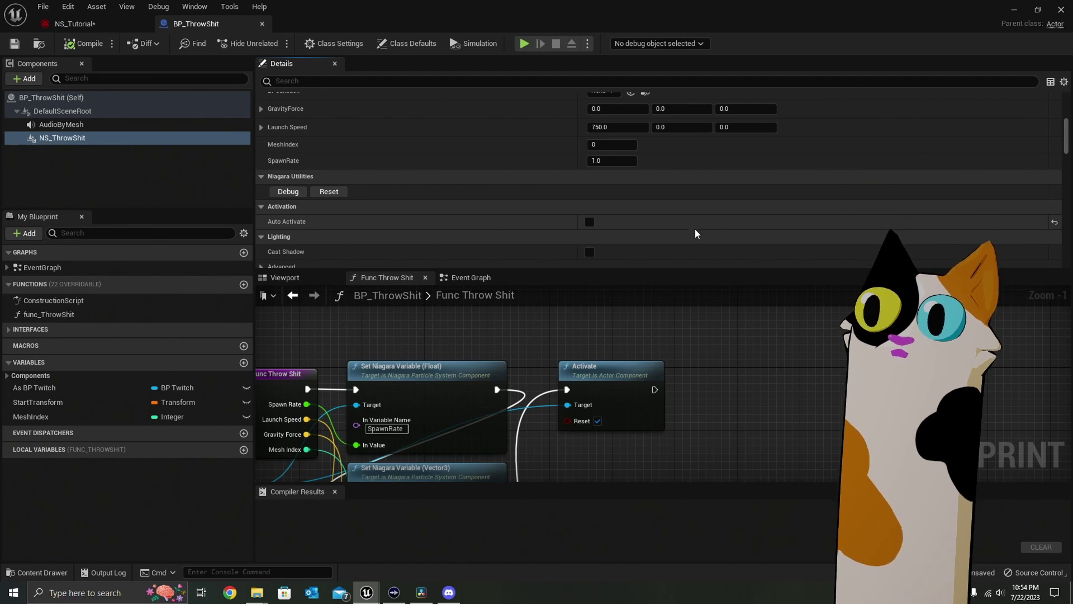
{"action": "left_click_drag", "start_coordinate": [292, 68], "coordinate": [1021, 209]}
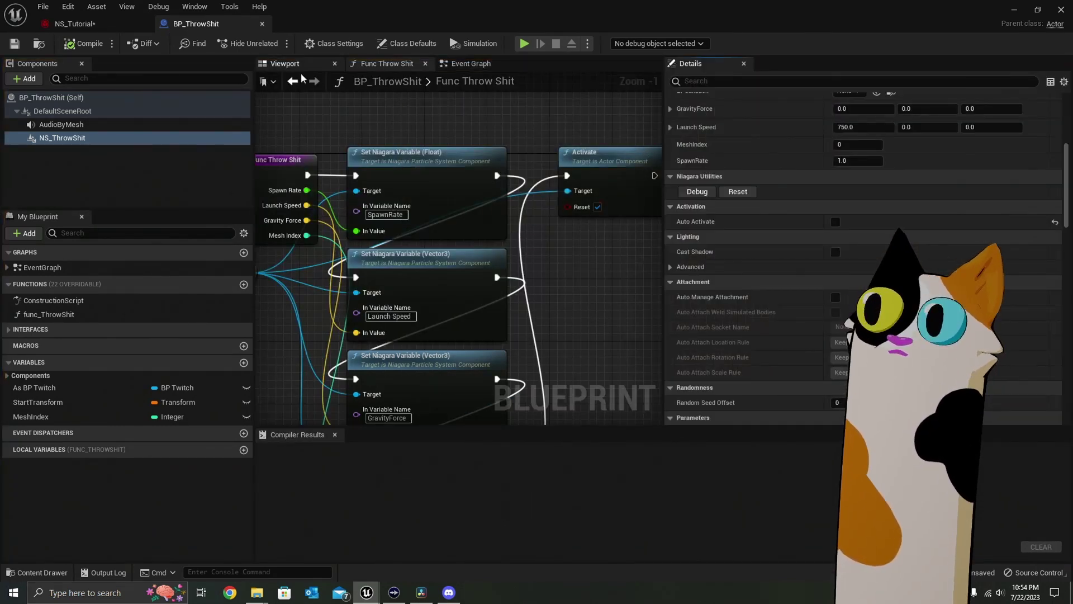
Open the BP_ThrowShit Event Graph and examine the Set Callback Var group with its Set Niagara Variable By String (Object) node.
{"action": "left_click", "coordinate": [471, 63]}
{"action": "scroll", "coordinate": [510, 245], "scroll_direction": "down", "scroll_amount": 2}
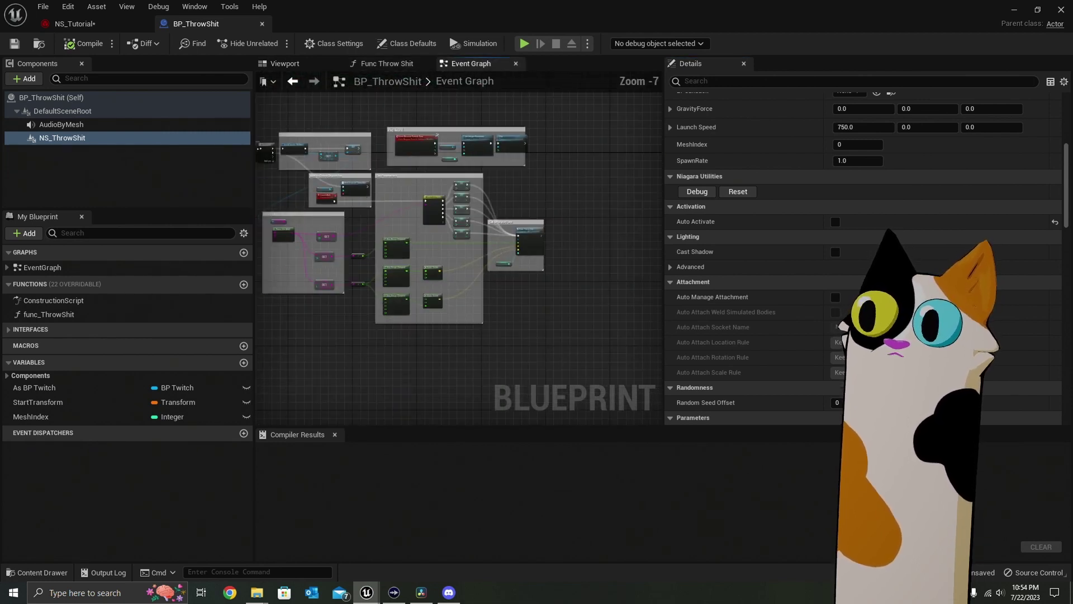
{"action": "right_click_drag", "start_coordinate": [407, 235], "coordinate": [522, 290]}
{"action": "right_click_drag", "start_coordinate": [305, 215], "coordinate": [443, 242]}
{"action": "scroll", "coordinate": [444, 242], "scroll_direction": "up", "scroll_amount": 5}
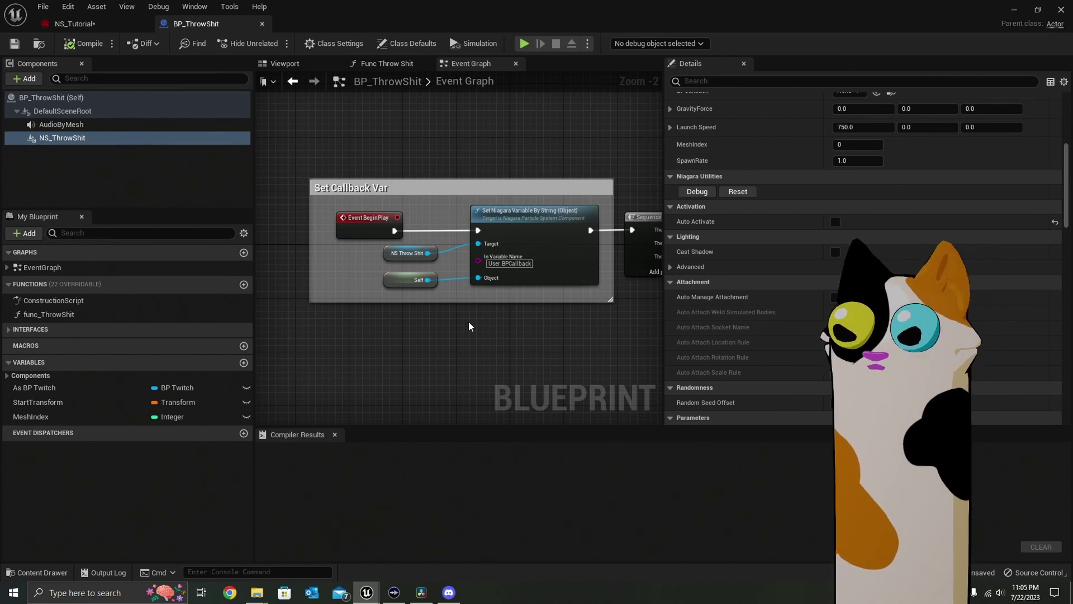
Add a Play Audio module to the Fountain emitter's Particle Update group in NS_Tutorial.
{"action": "left_click", "coordinate": [109, 26]}
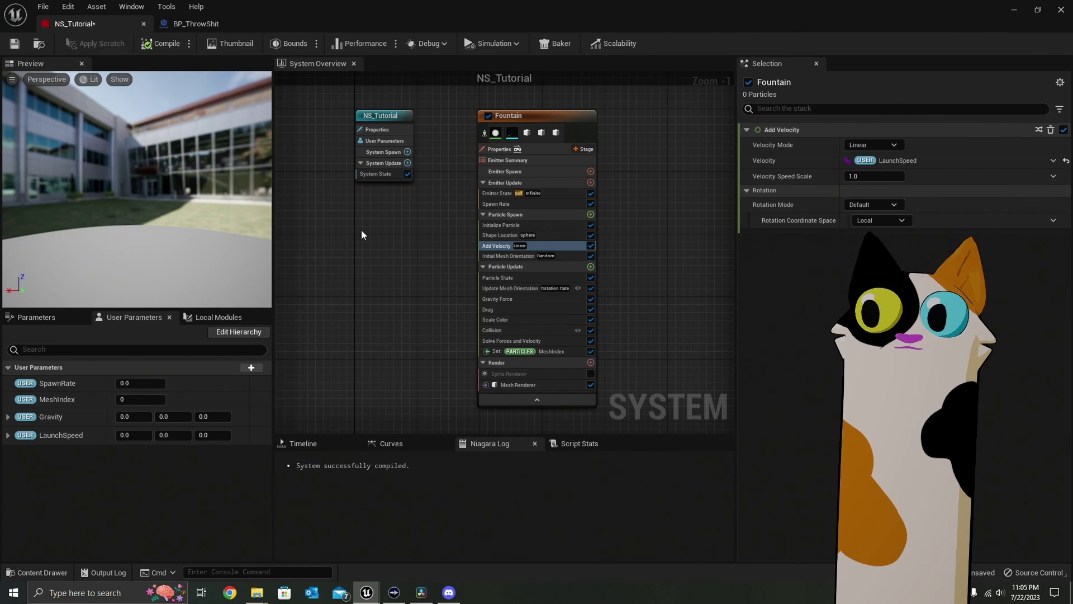
{"action": "left_click", "coordinate": [590, 269]}
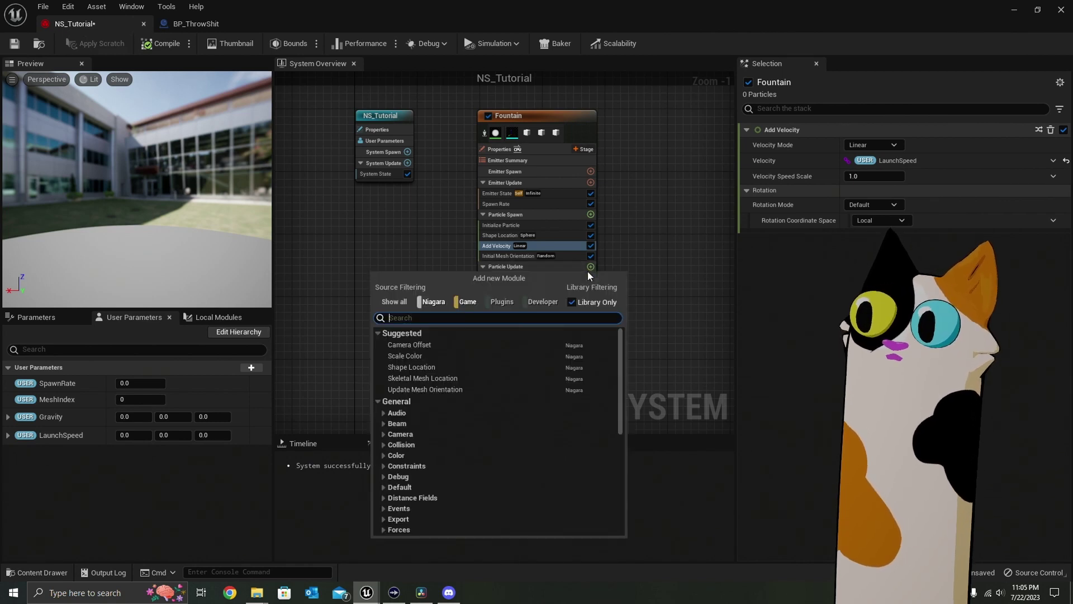
{"action": "type", "text": "play"}
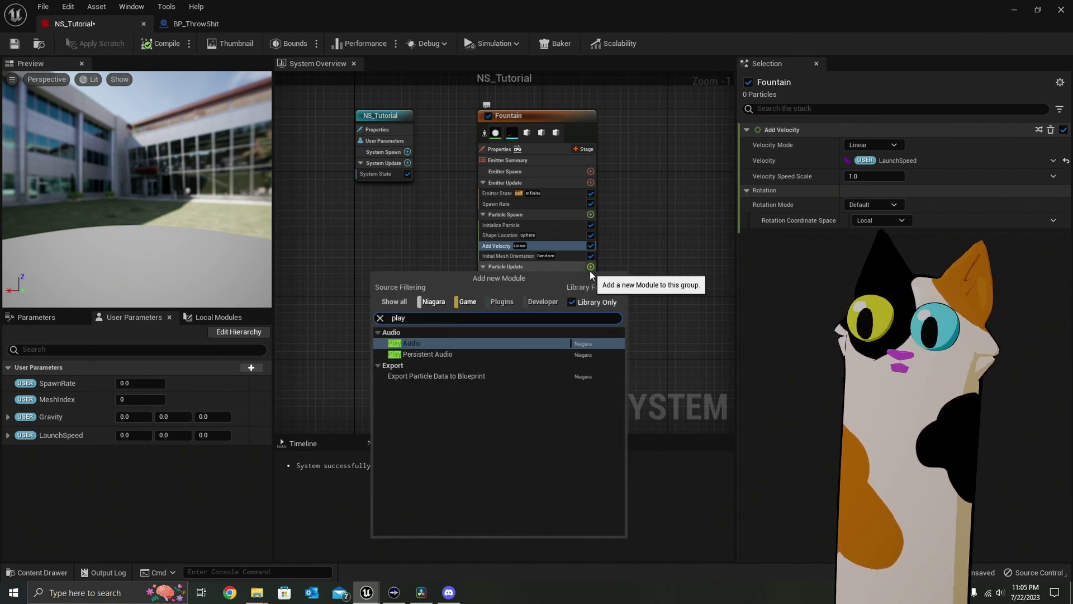
{"action": "left_click", "coordinate": [435, 343]}
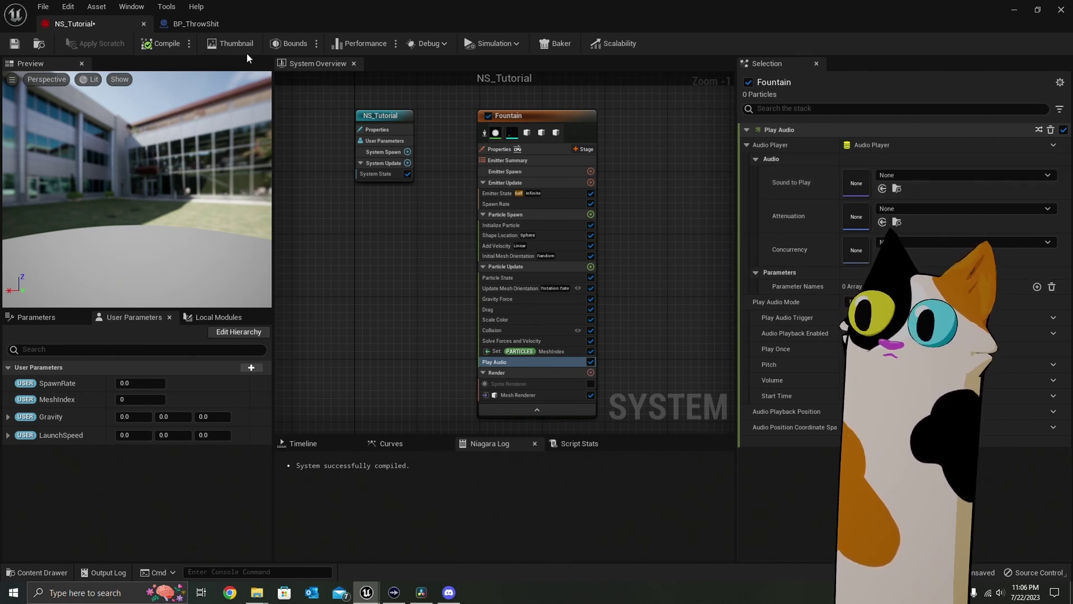
Delete the Play Audio module from the Fountain emitter in NS_Tutorial.
{"action": "left_click", "coordinate": [196, 23]}
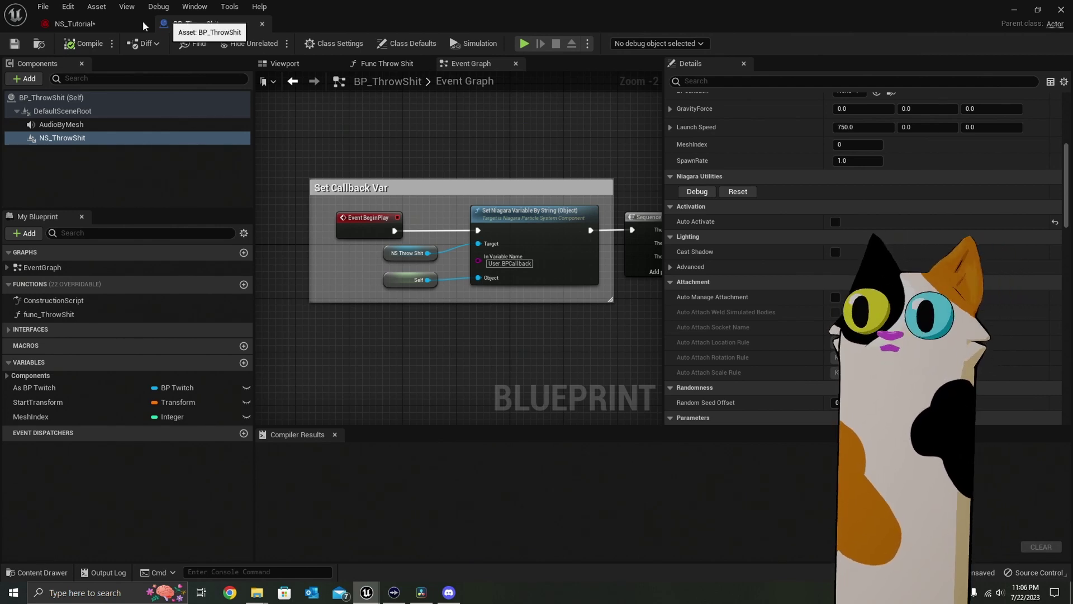
{"action": "left_click", "coordinate": [74, 23]}
{"action": "right_click", "coordinate": [542, 365]}
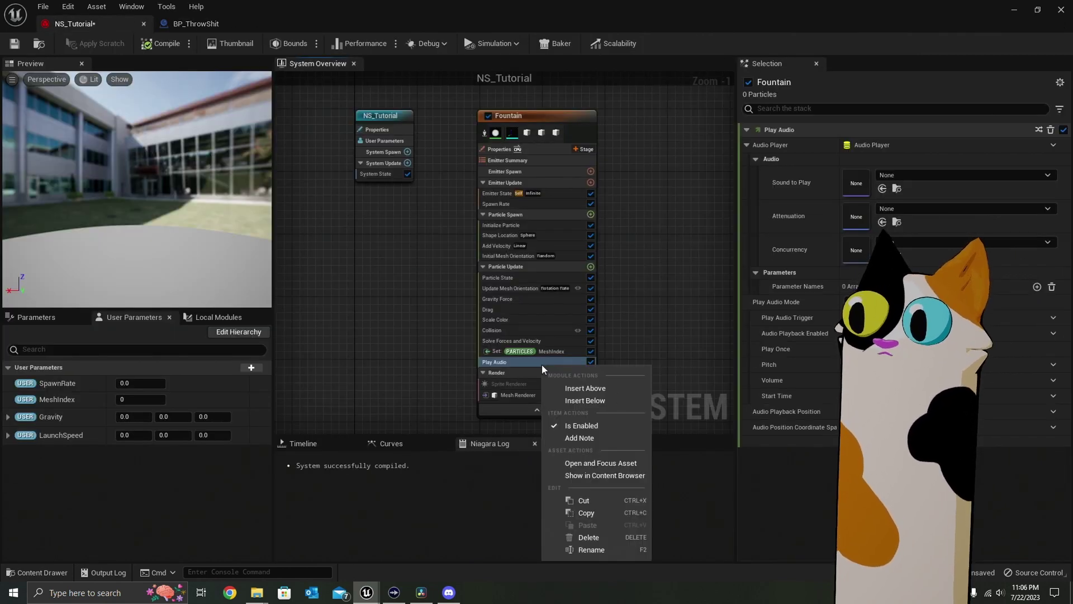
{"action": "left_click", "coordinate": [625, 539]}
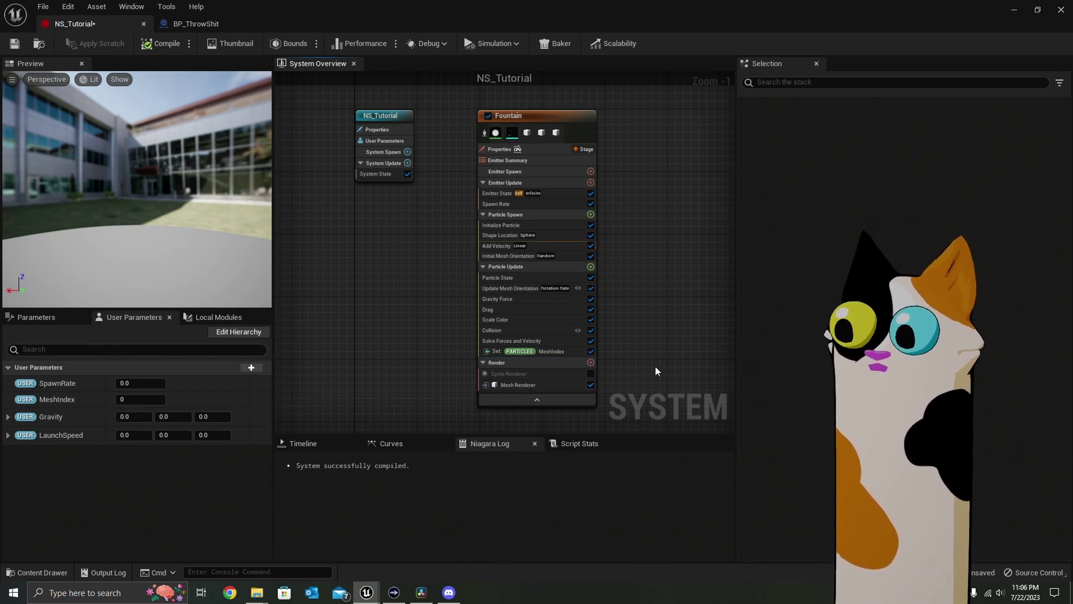
Add an Export Particle Data to Blueprint module to the Fountain emitter's Particle Update group in NS_Tutorial.
{"action": "left_click", "coordinate": [230, 25]}
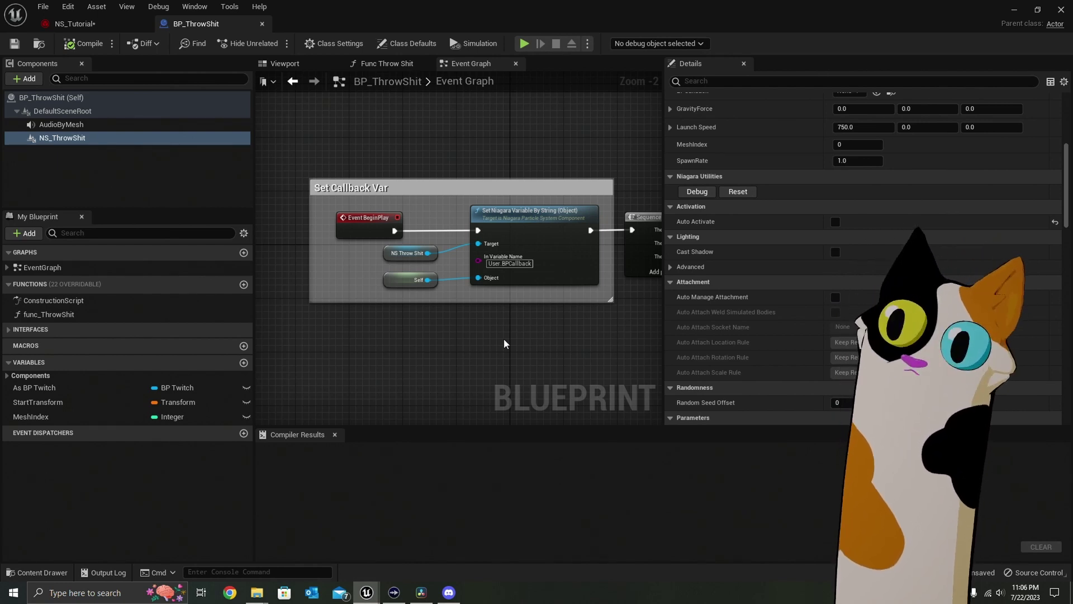
{"action": "left_click", "coordinate": [61, 23]}
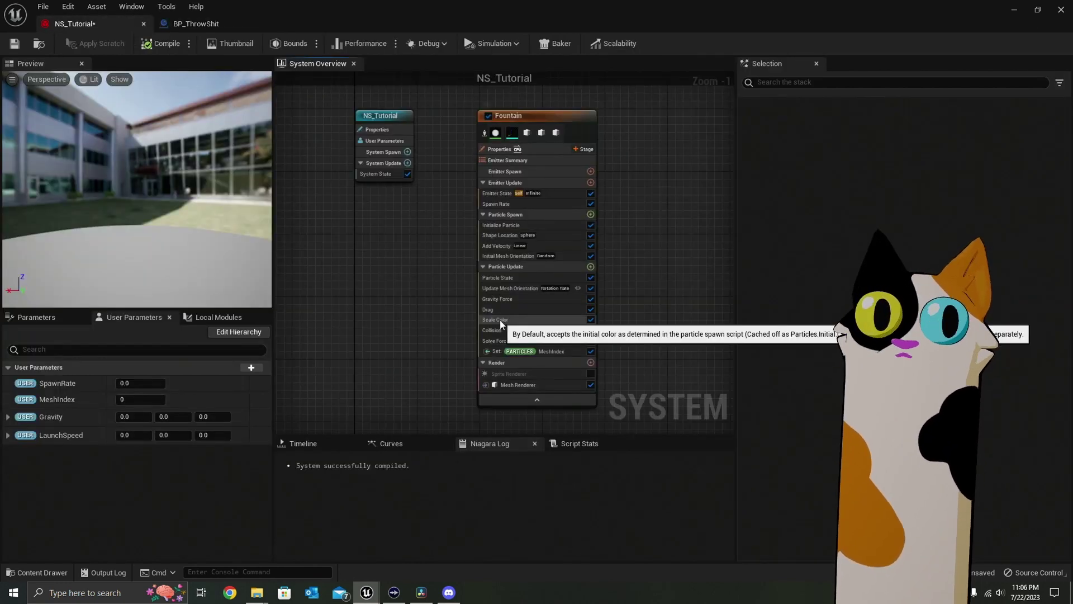
{"action": "left_click", "coordinate": [591, 267]}
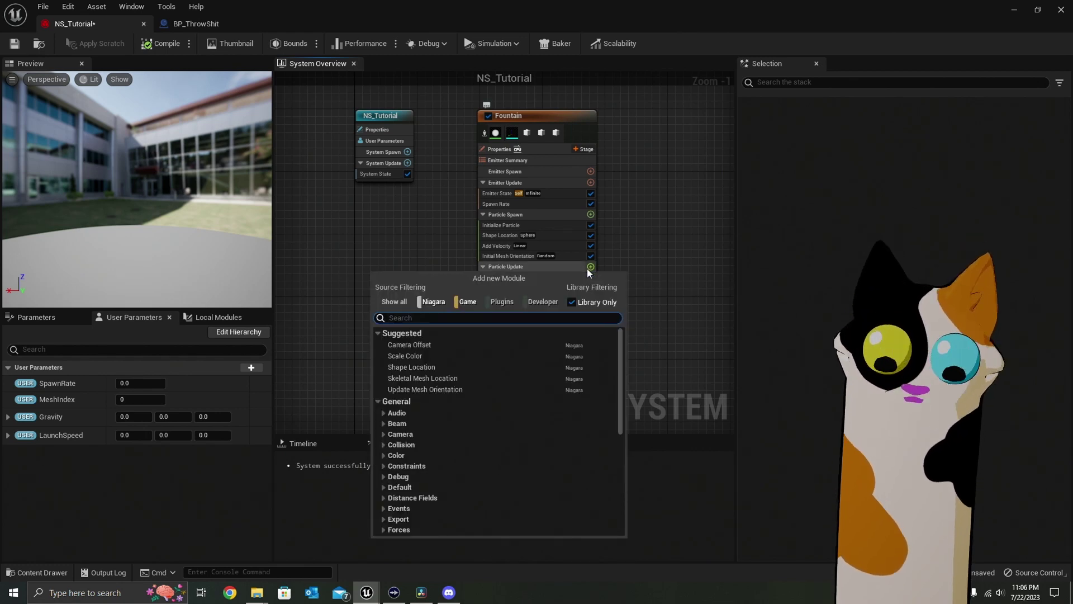
{"action": "type", "text": "e"}
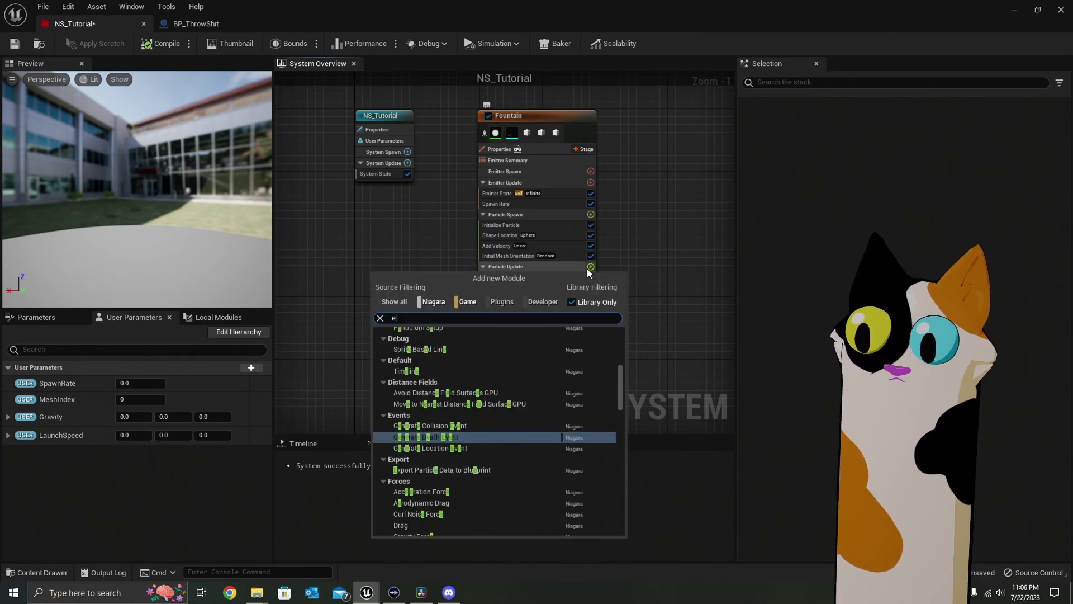
{"action": "type", "text": "x"}
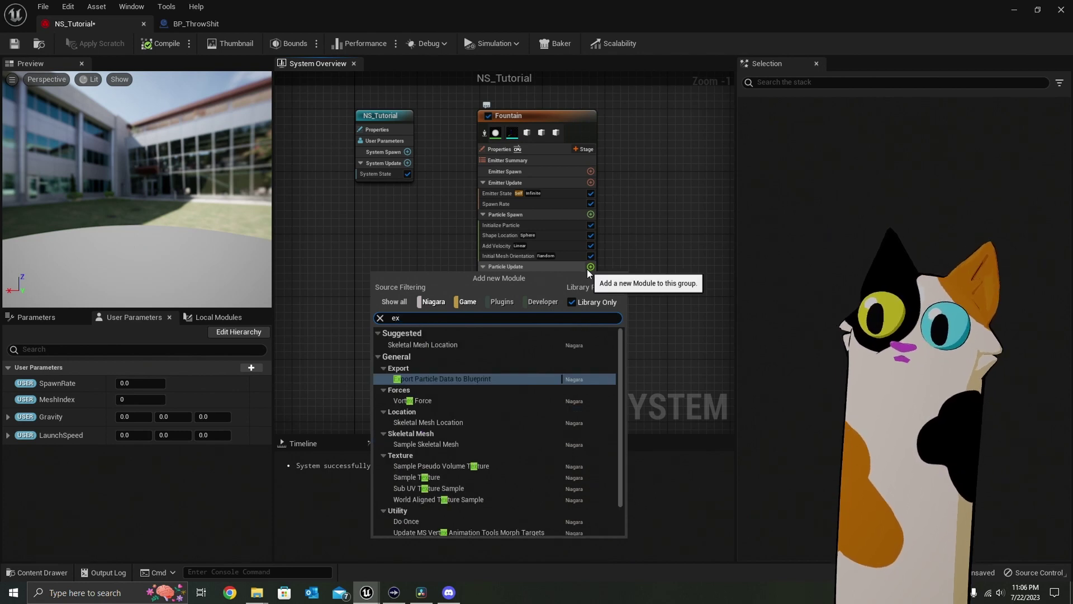
{"action": "left_click", "coordinate": [520, 384]}
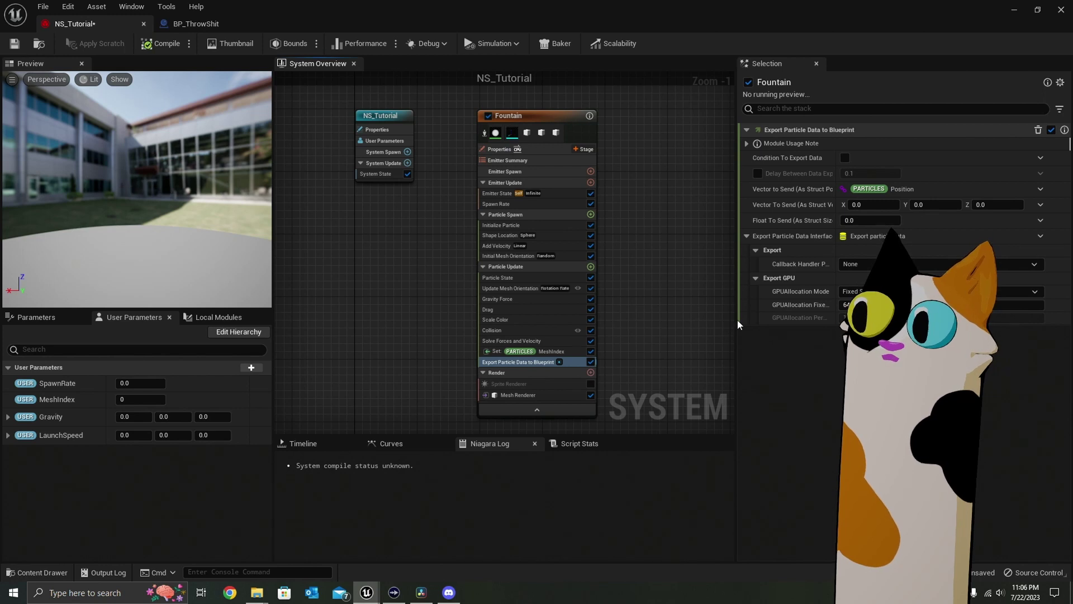
Widen the module settings area and link Condition To Export Data to the collision output CollisionValid.
{"action": "left_click_drag", "start_coordinate": [737, 338], "coordinate": [676, 334]}
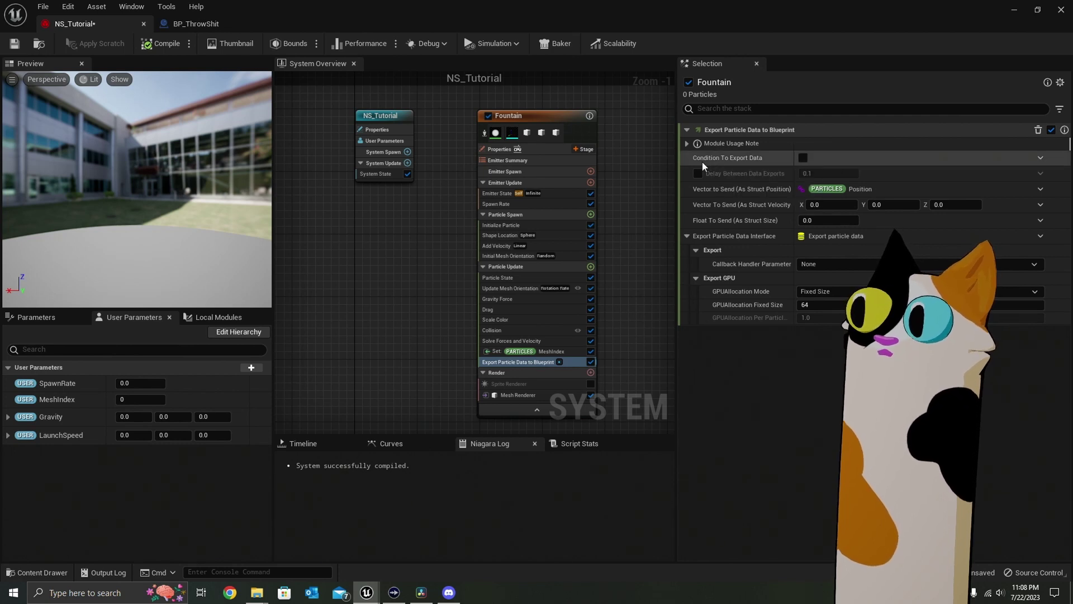
{"action": "left_click", "coordinate": [803, 158]}
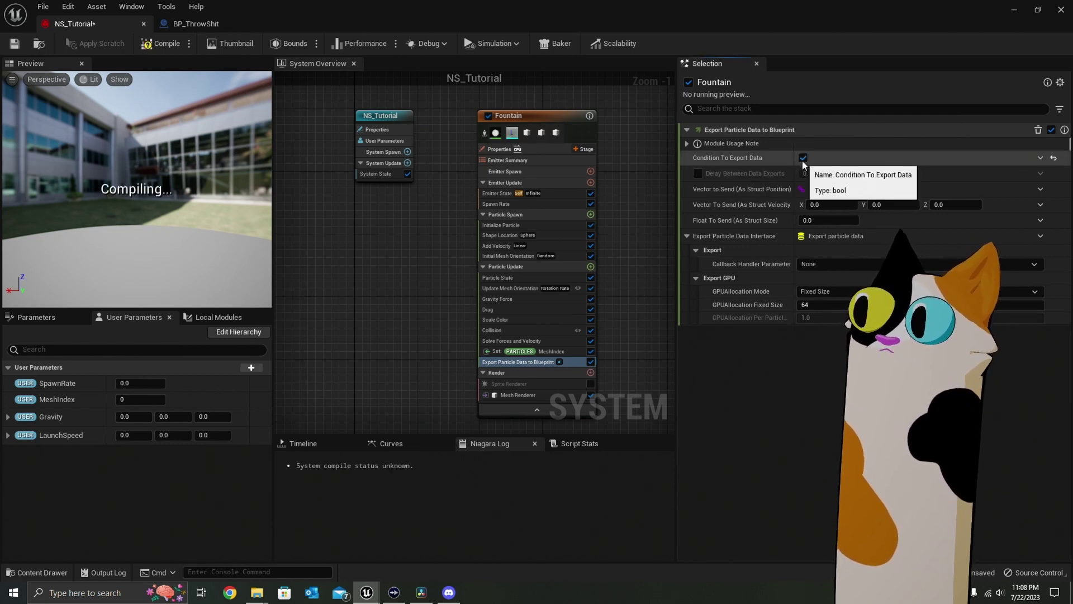
{"action": "left_click", "coordinate": [1041, 158]}
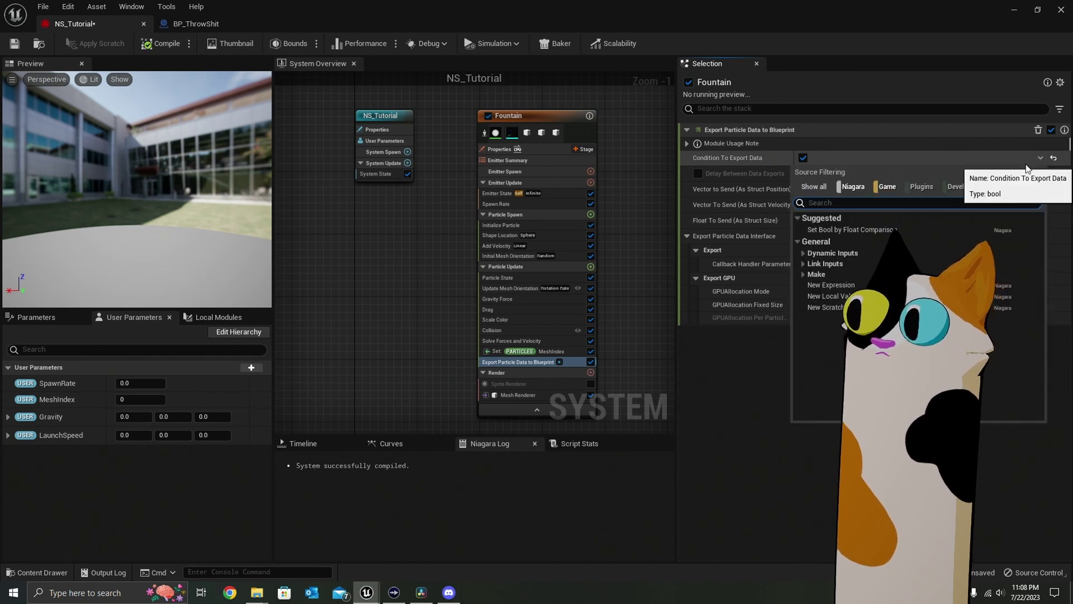
{"action": "type", "text": "coll"}
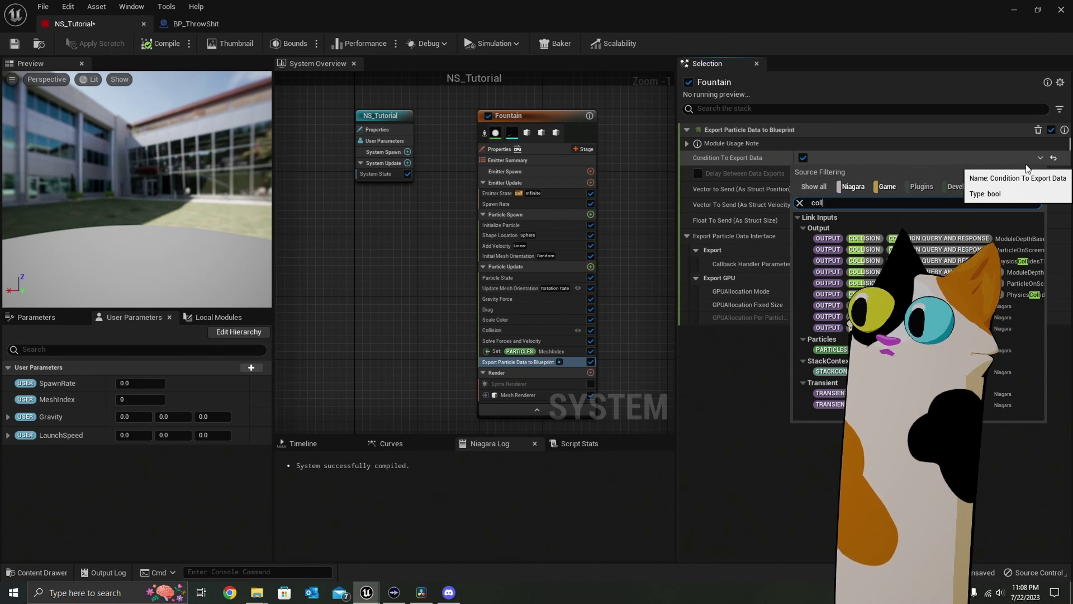
{"action": "left_click", "coordinate": [928, 306]}
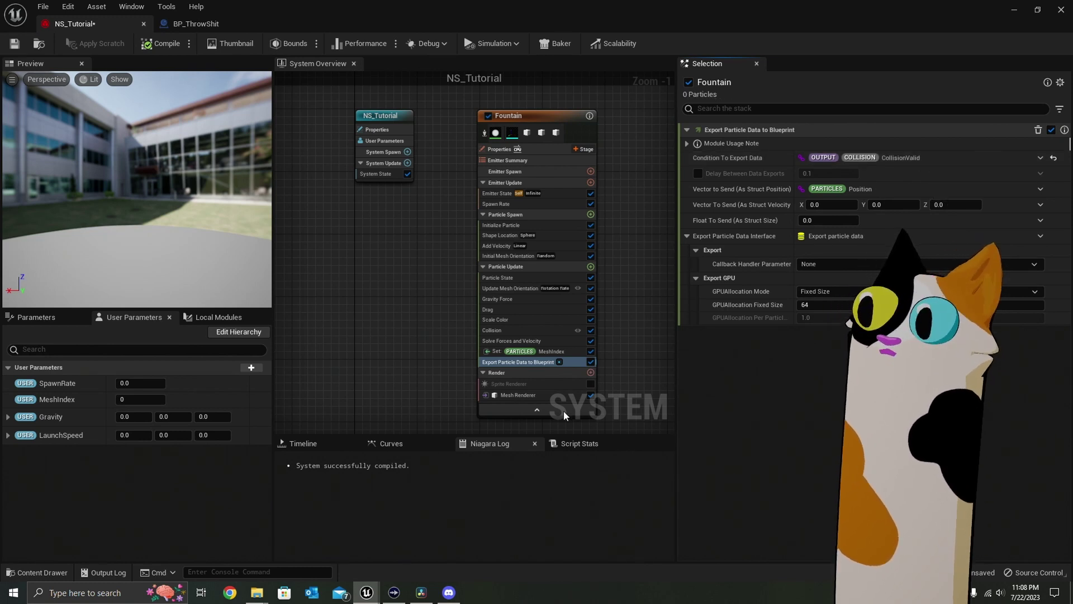
Add a Generate Collision Event module to the Fountain emitter's Particle Update group.
{"action": "left_click", "coordinate": [590, 267]}
{"action": "type", "text": "ge"}
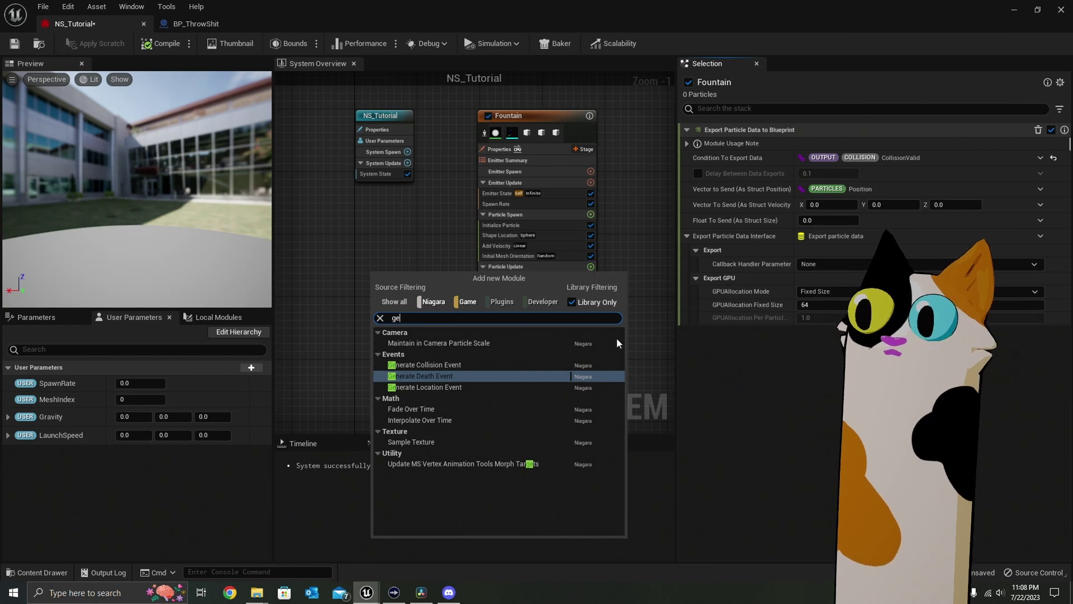
{"action": "left_click", "coordinate": [468, 365]}
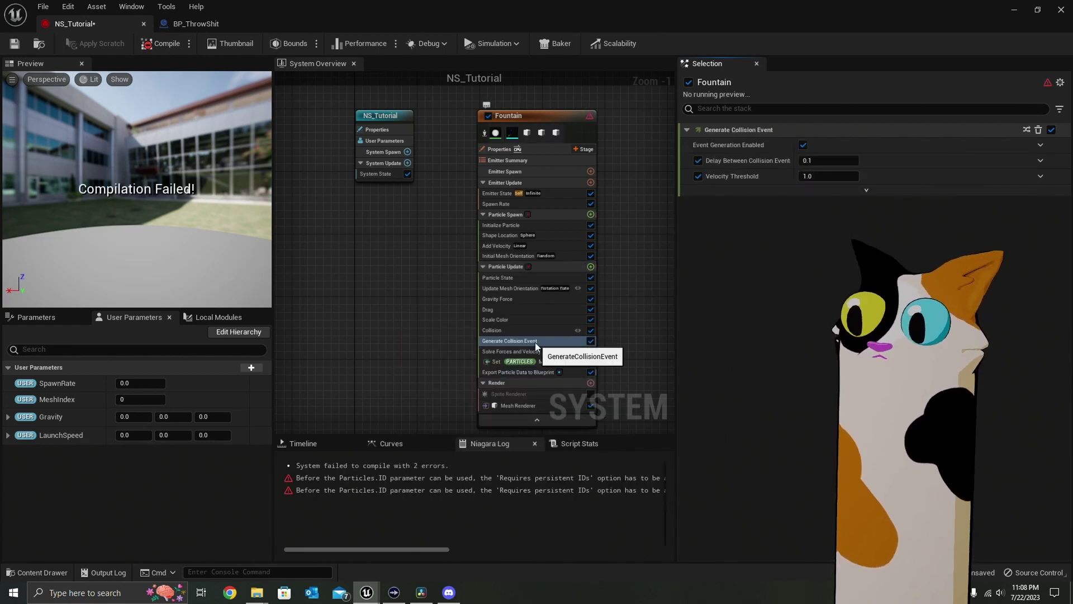
Check the compile errors in the Niagara log and enable Requires Persistent IDs in the Fountain emitter's properties.
{"action": "right_click", "coordinate": [518, 591]}
{"action": "left_click", "coordinate": [470, 501]}
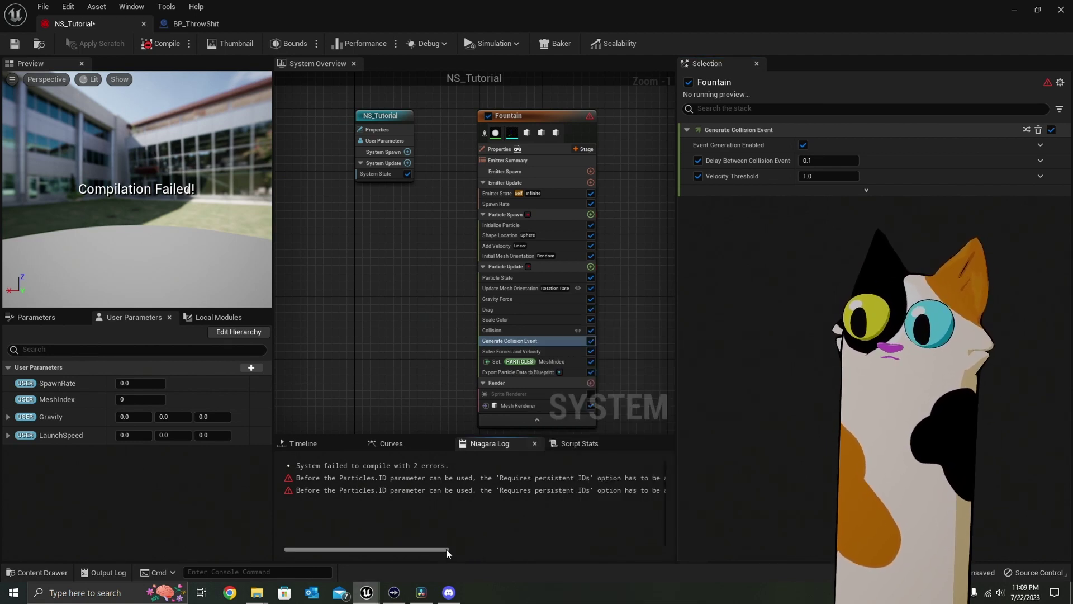
{"action": "mouse_move", "coordinate": [447, 551]}
{"action": "left_mouse_down"}
{"action": "mouse_move", "coordinate": [485, 543]}
{"action": "mouse_move", "coordinate": [430, 540]}
{"action": "left_mouse_up"}
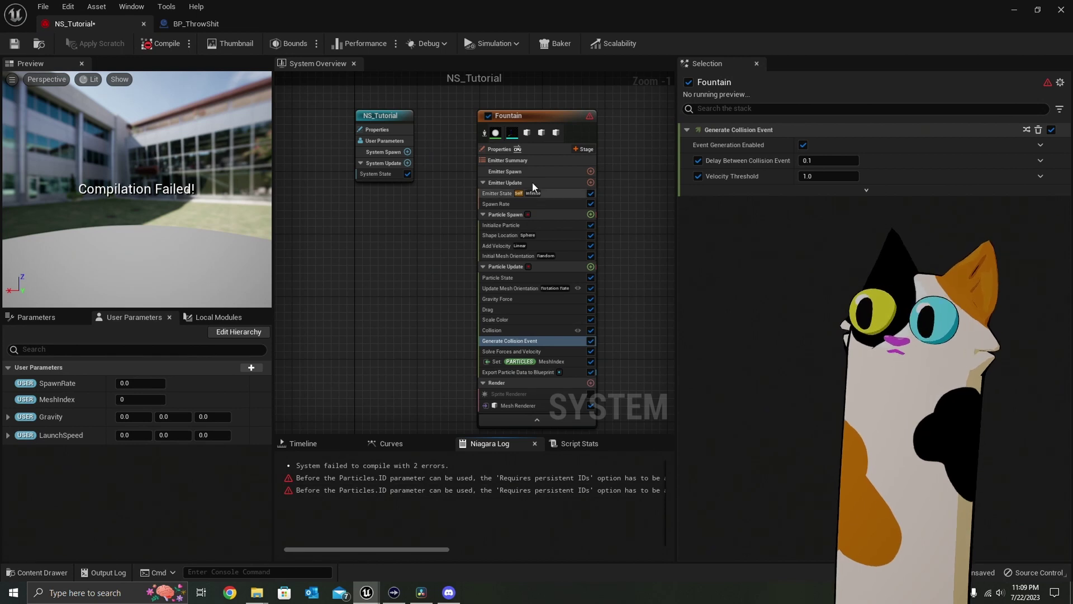
{"action": "left_click", "coordinate": [528, 153]}
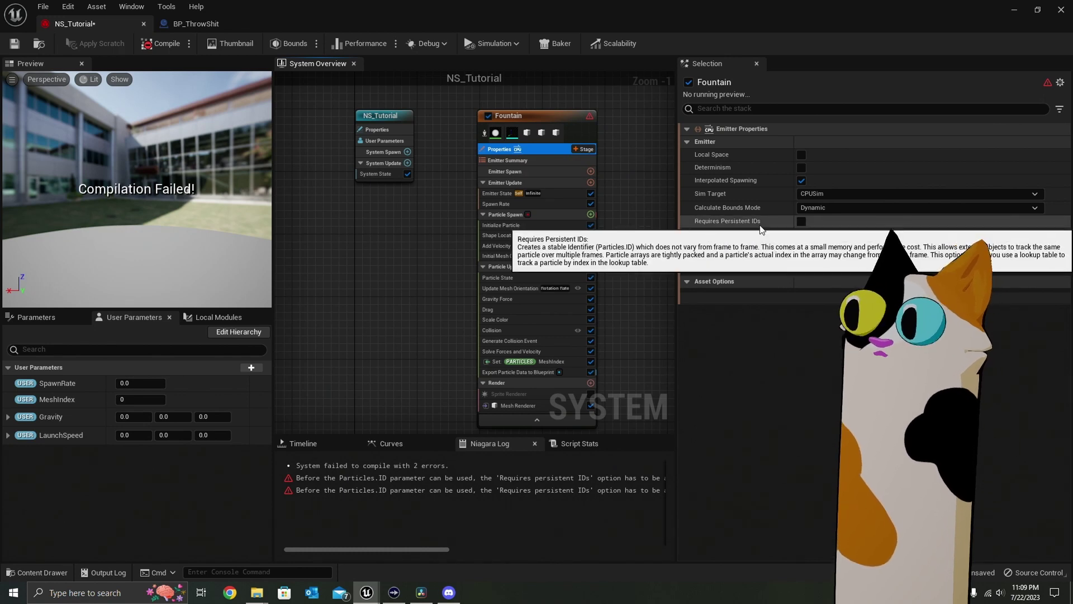
{"action": "left_click", "coordinate": [800, 221]}
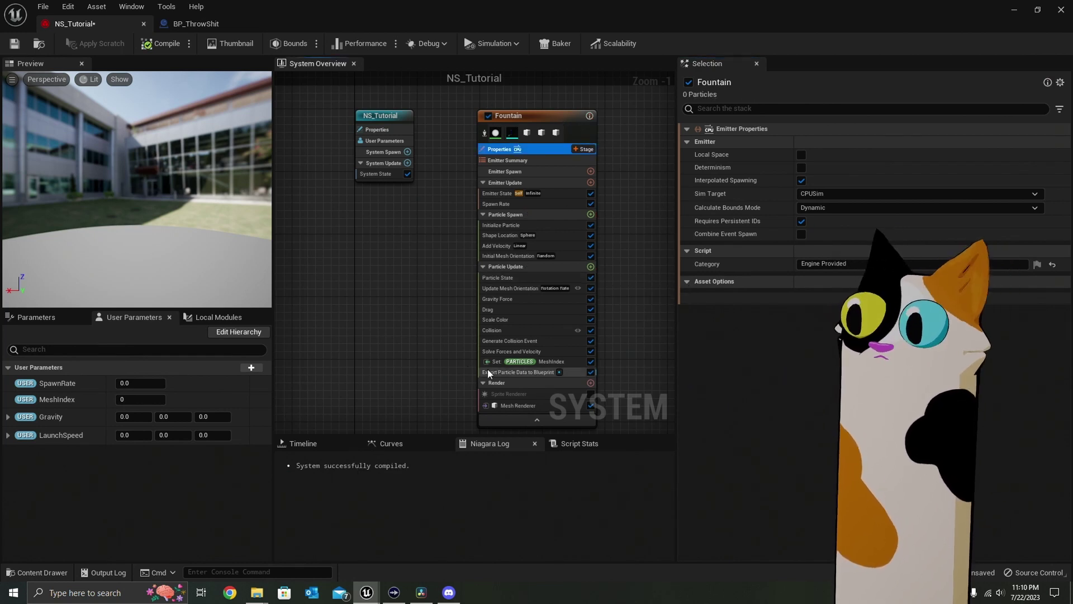
Add an Object user parameter named BP_Callback and set it as the Callback Handler Parameter of the Export Particle Data to Blueprint module.
{"action": "left_click", "coordinate": [530, 372]}
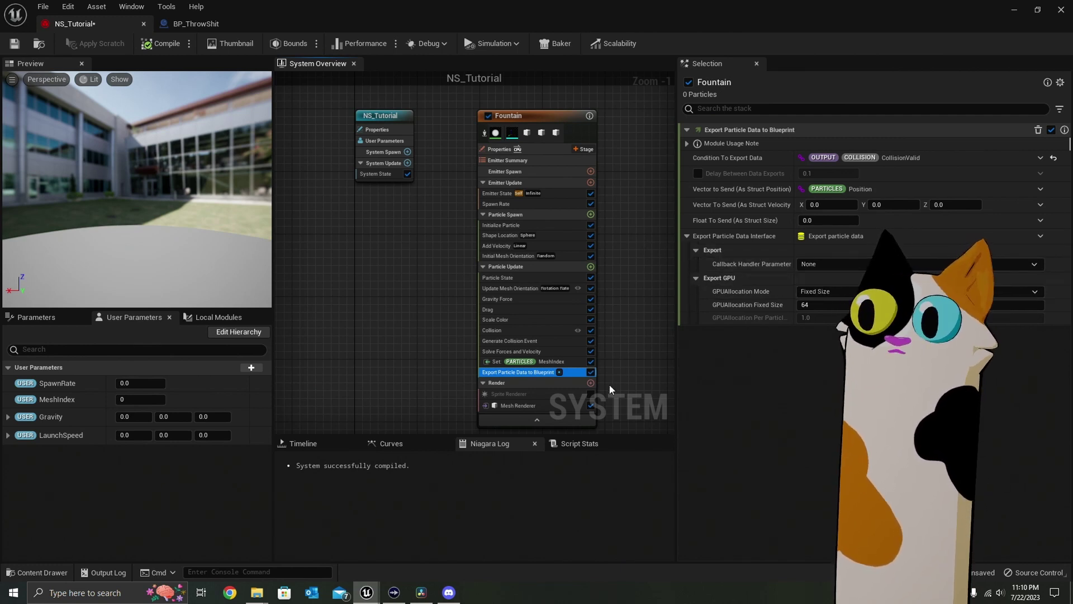
{"action": "left_click", "coordinate": [251, 369]}
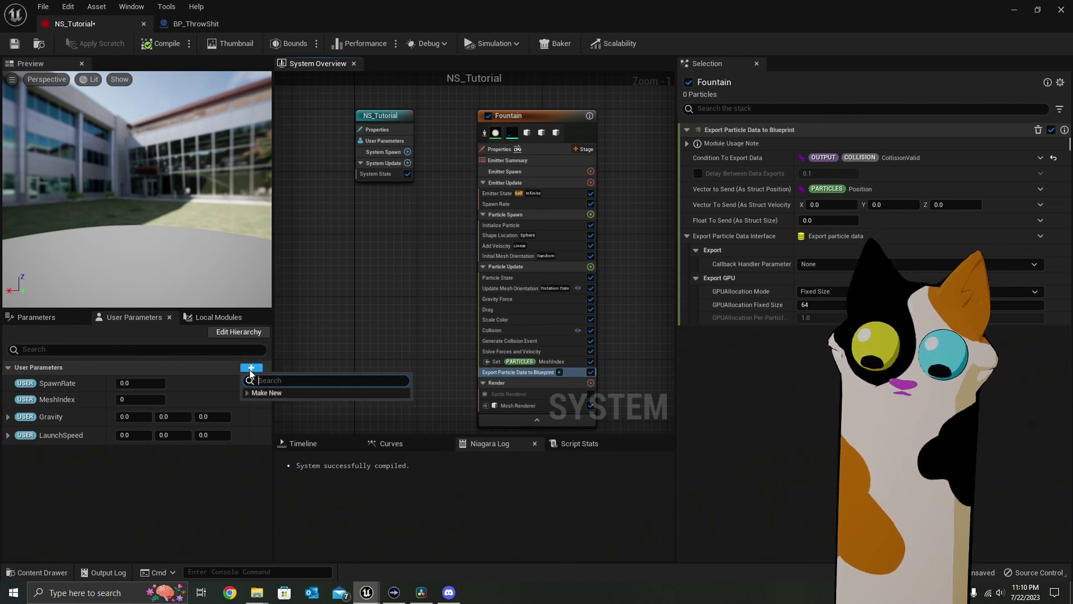
{"action": "type", "text": "obk"}
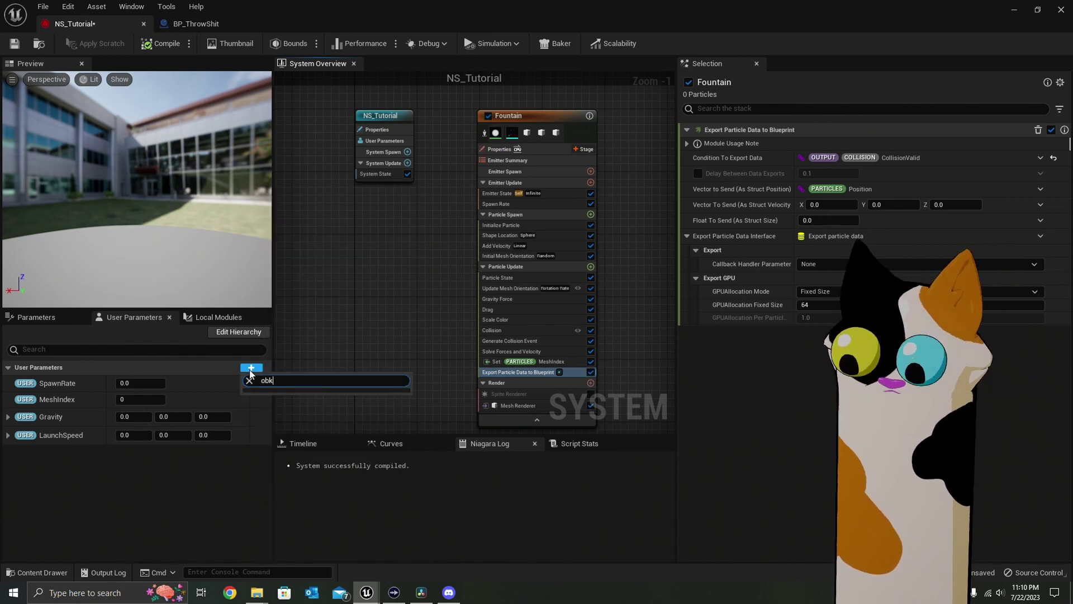
{"action": "key", "text": "BackSpace"}
{"action": "type", "text": "j"}
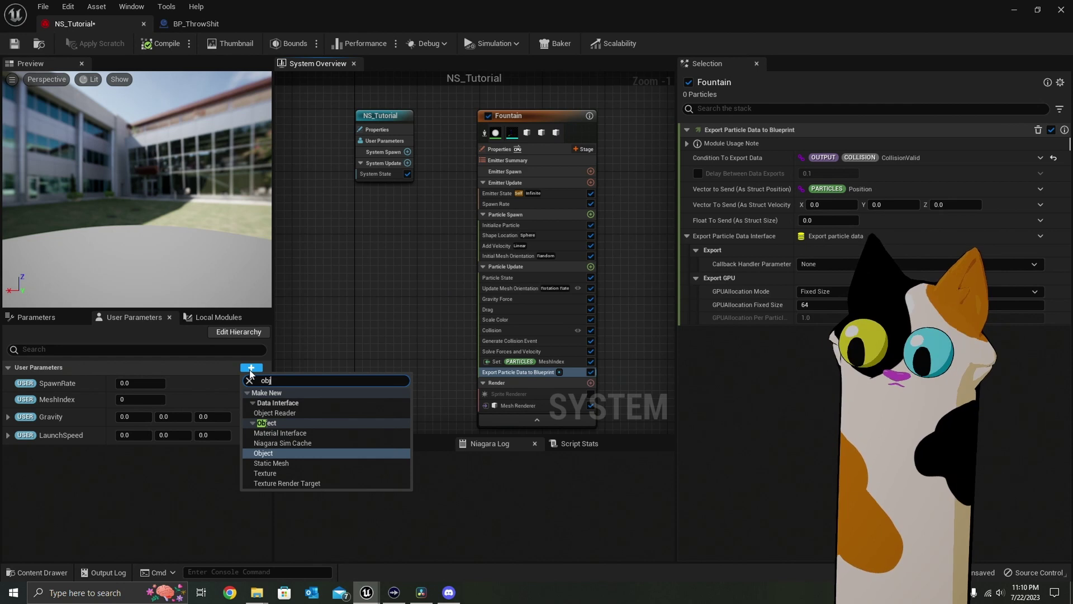
{"action": "left_click", "coordinate": [287, 453]}
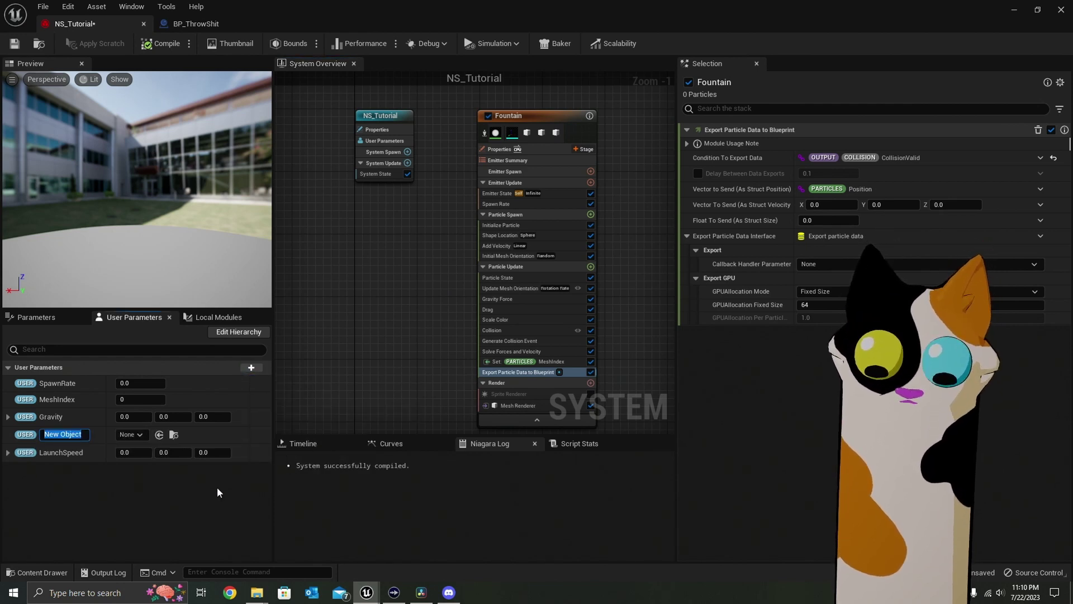
{"action": "type", "text": "BP>"}
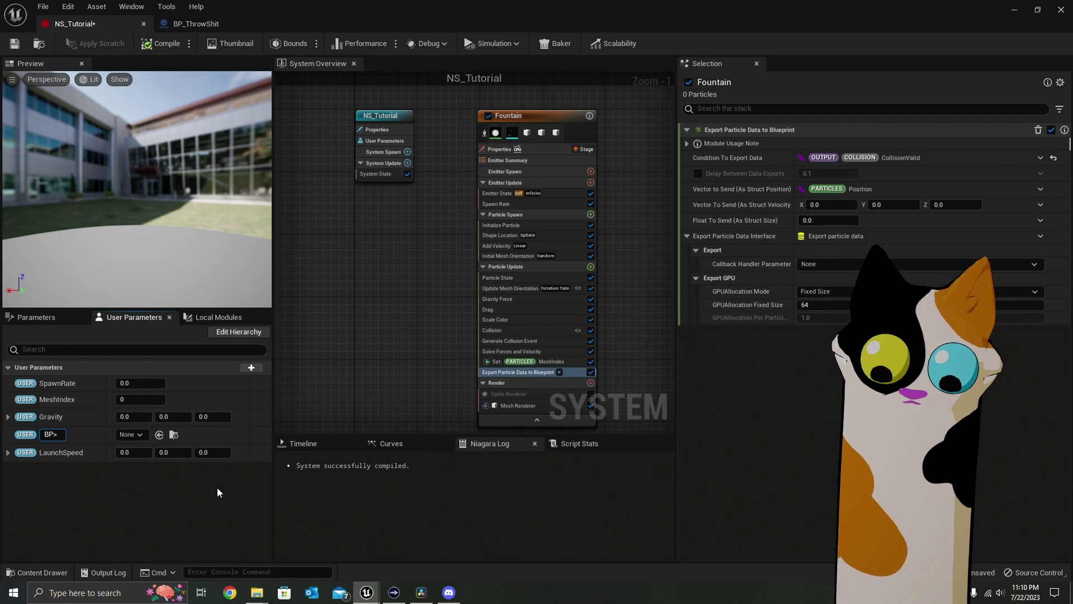
{"action": "key", "text": "BackSpace"}
{"action": "type", "text": ".Callback"}
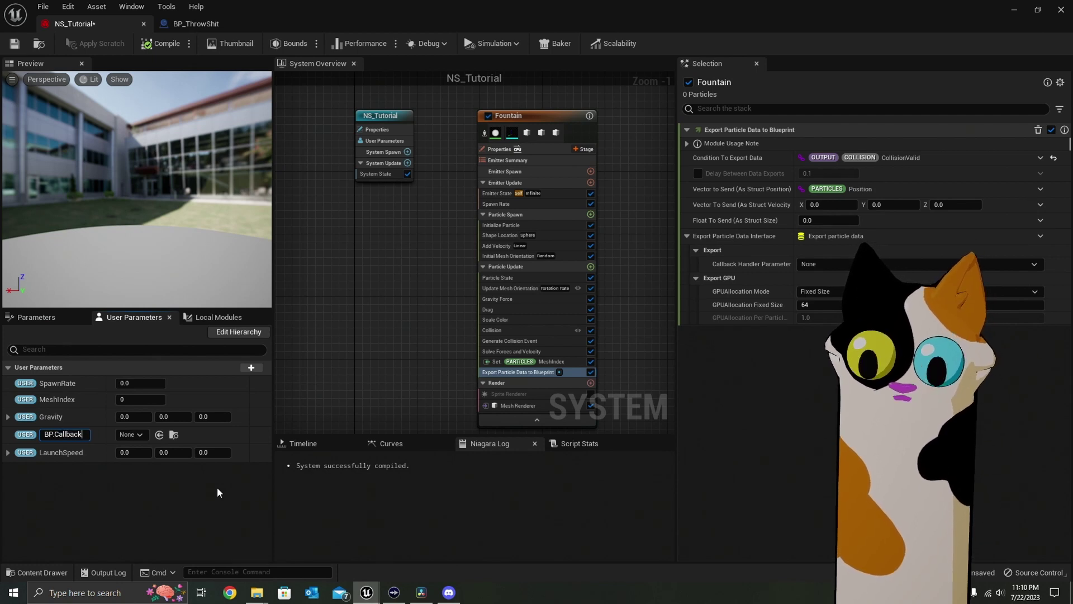
{"action": "left_click", "coordinate": [182, 511]}
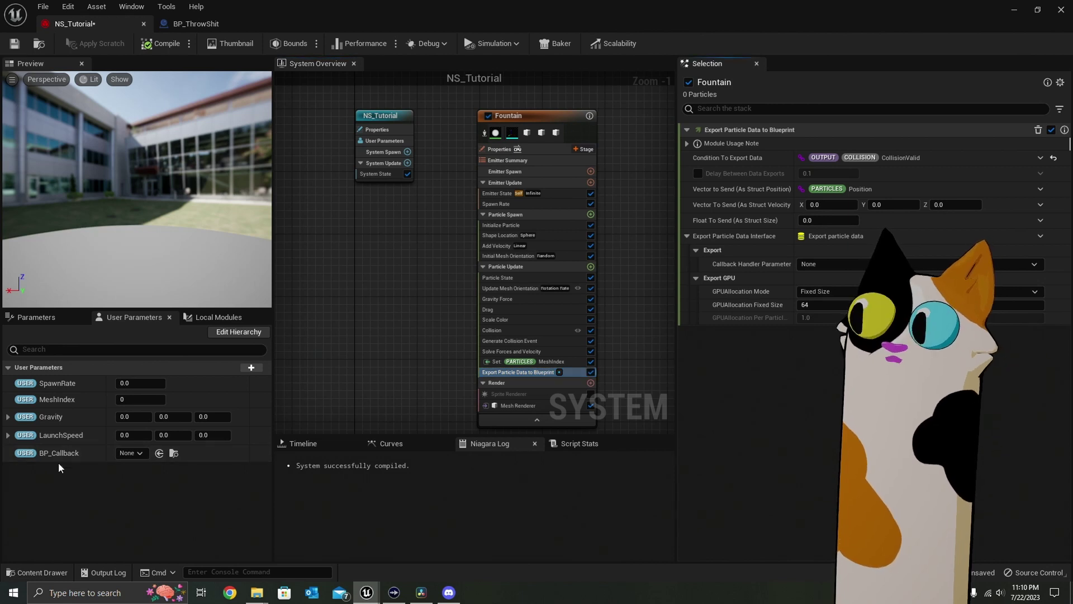
{"action": "left_click", "coordinate": [814, 266]}
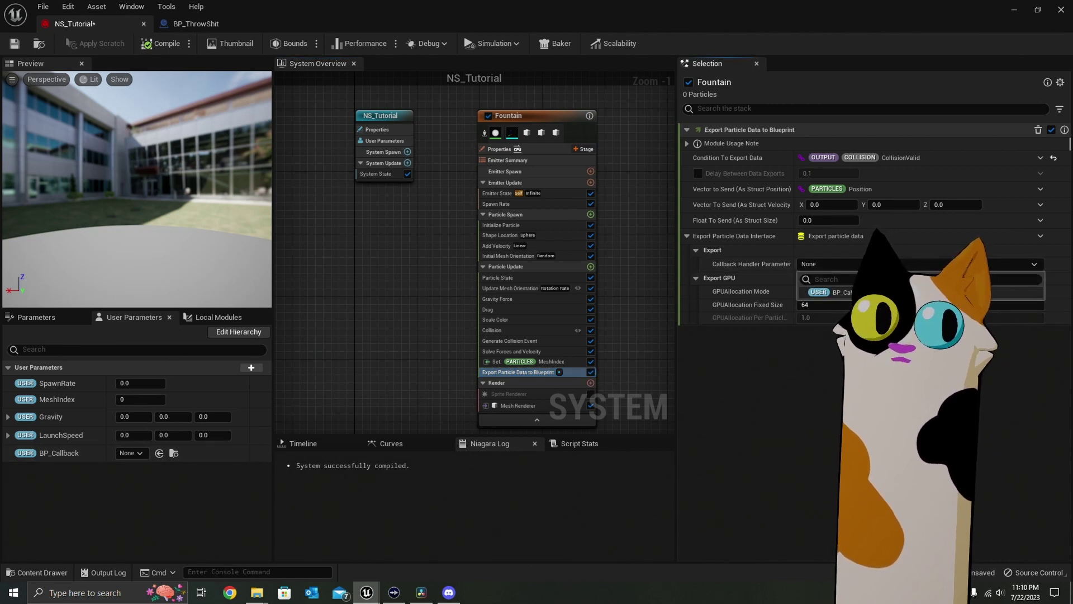
{"action": "left_click", "coordinate": [836, 291]}
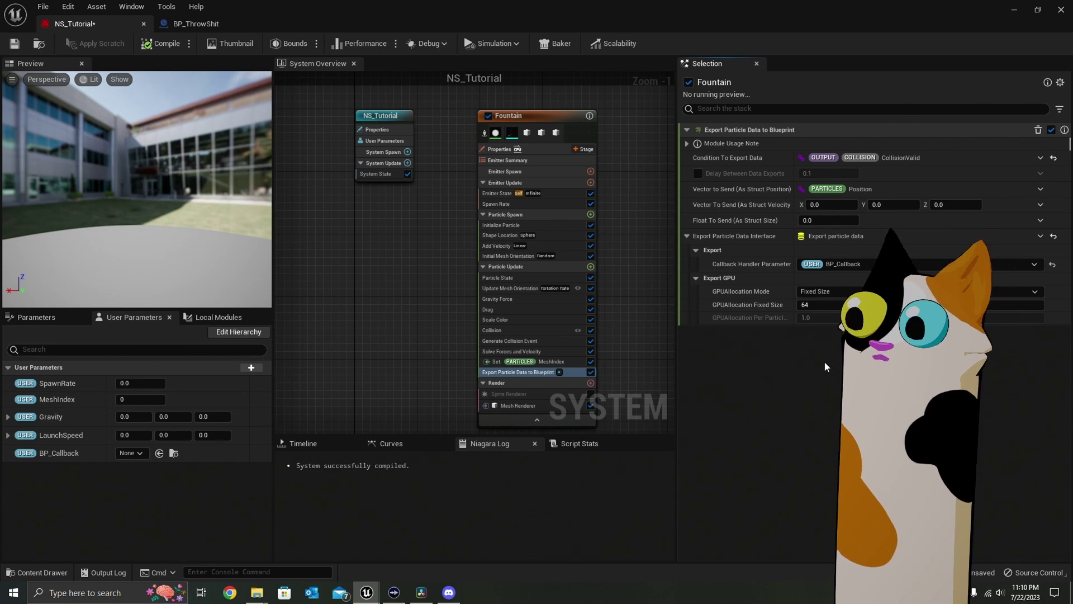
Review the Set Callback Var section in BP_ThrowShit's event graph, including the Set Niagara Variable node's target, variable name and object inputs.
{"action": "left_click", "coordinate": [234, 25]}
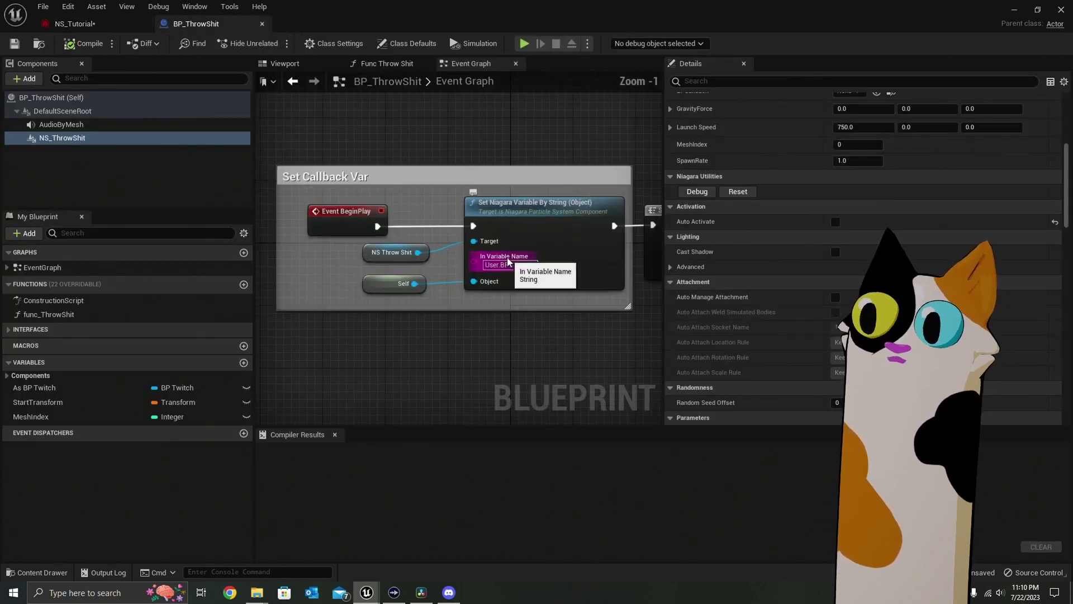
{"action": "scroll", "coordinate": [519, 280], "scroll_direction": "up", "scroll_amount": 1}
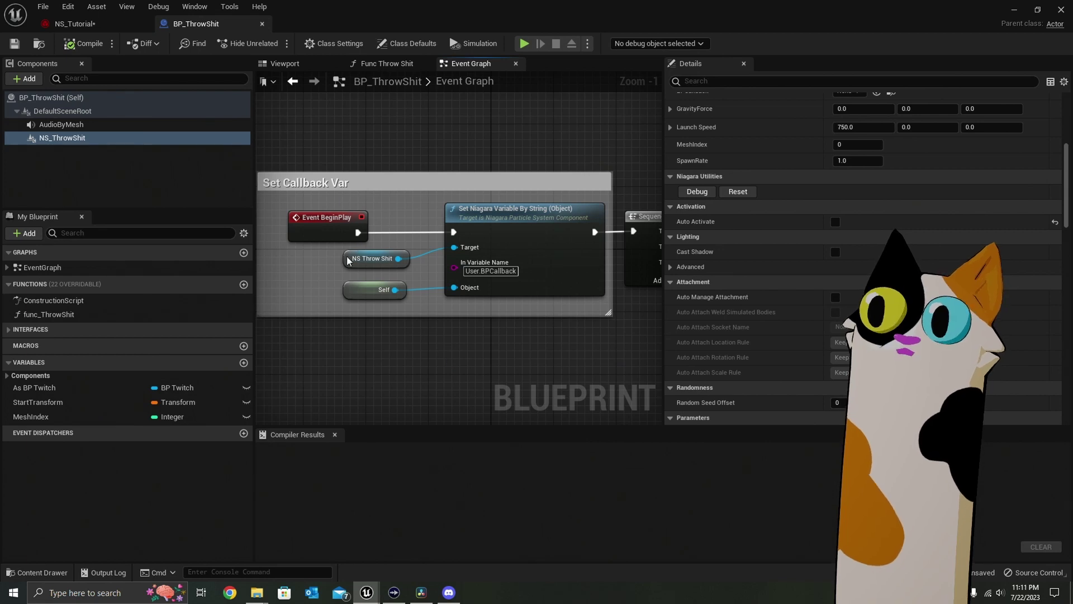
{"action": "right_click_drag", "start_coordinate": [431, 345], "coordinate": [414, 342]}
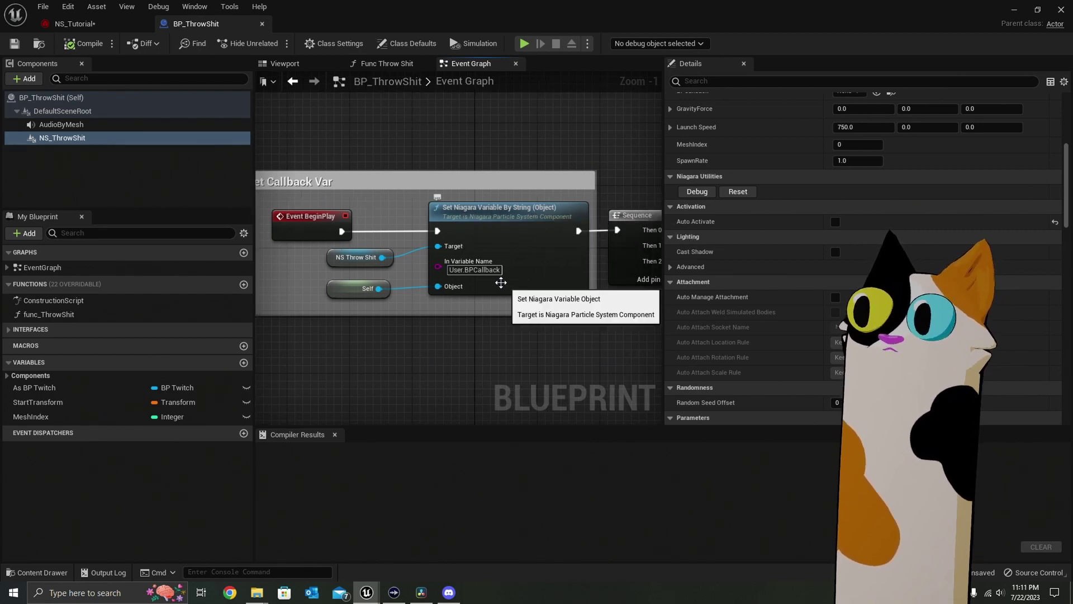
{"action": "scroll", "coordinate": [501, 282], "scroll_direction": "up", "scroll_amount": 1}
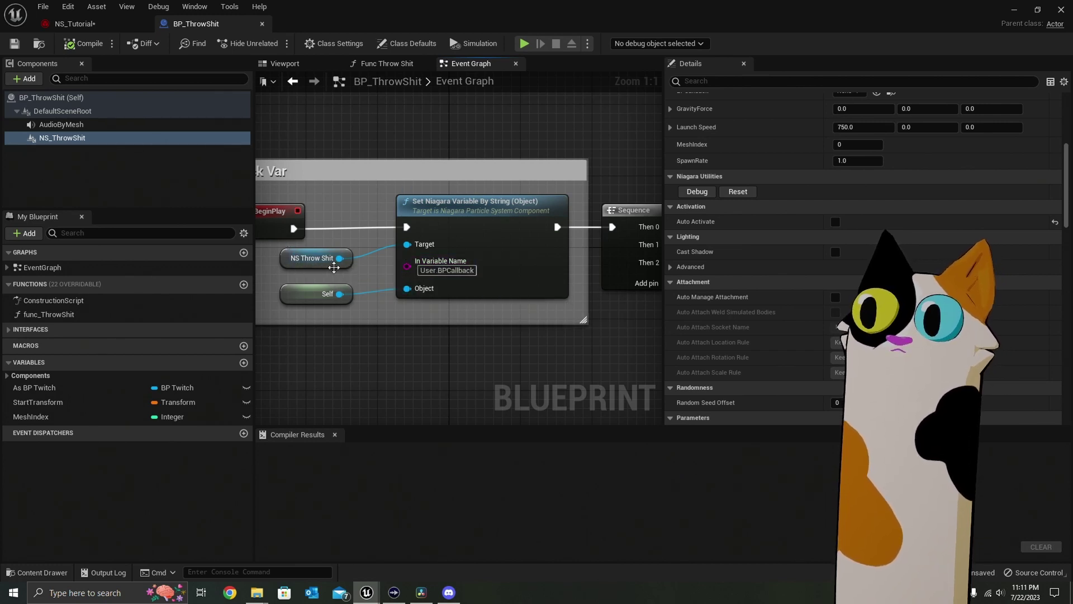
{"action": "right_click_drag", "start_coordinate": [398, 305], "coordinate": [482, 322]}
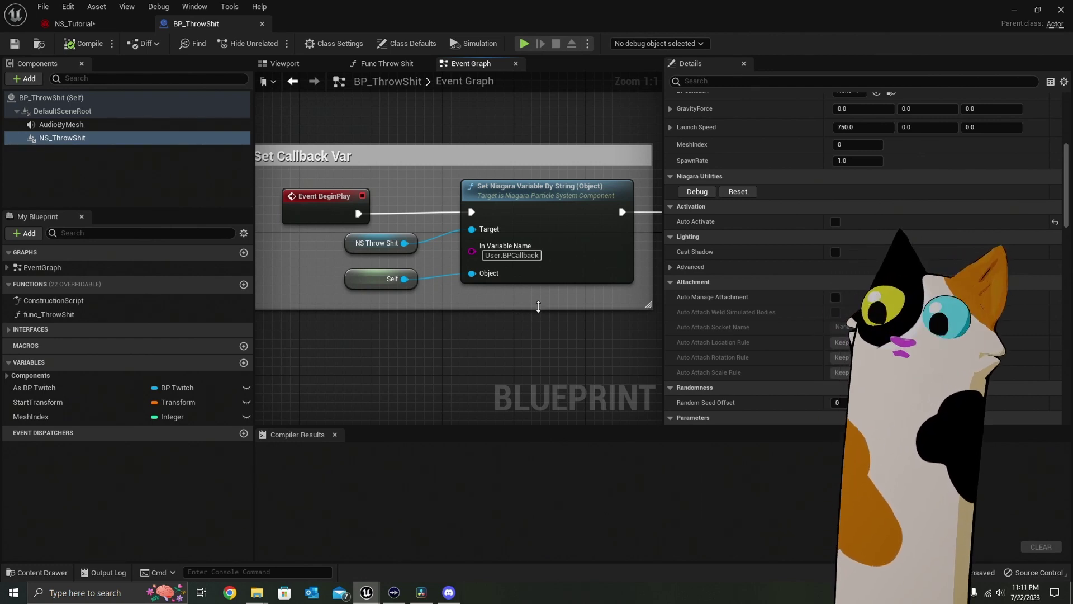
{"action": "scroll", "coordinate": [538, 306], "scroll_direction": "down", "scroll_amount": 5}
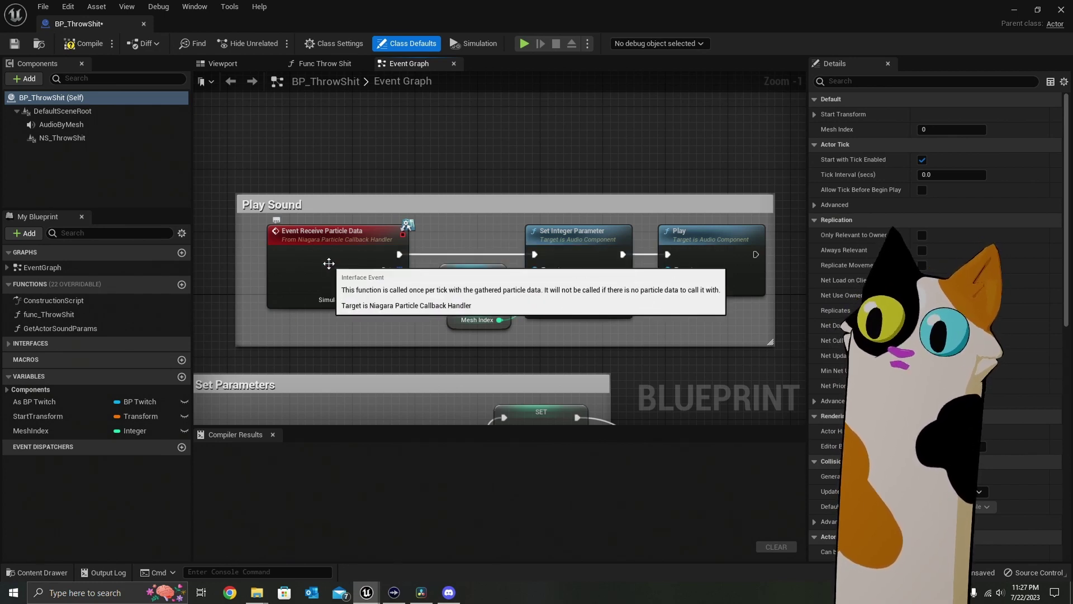
Check the implemented interfaces in BP_ThrowShit's class settings with the details area widened, and expand the blueprint's Niagara interface functions.
{"action": "left_click", "coordinate": [336, 43]}
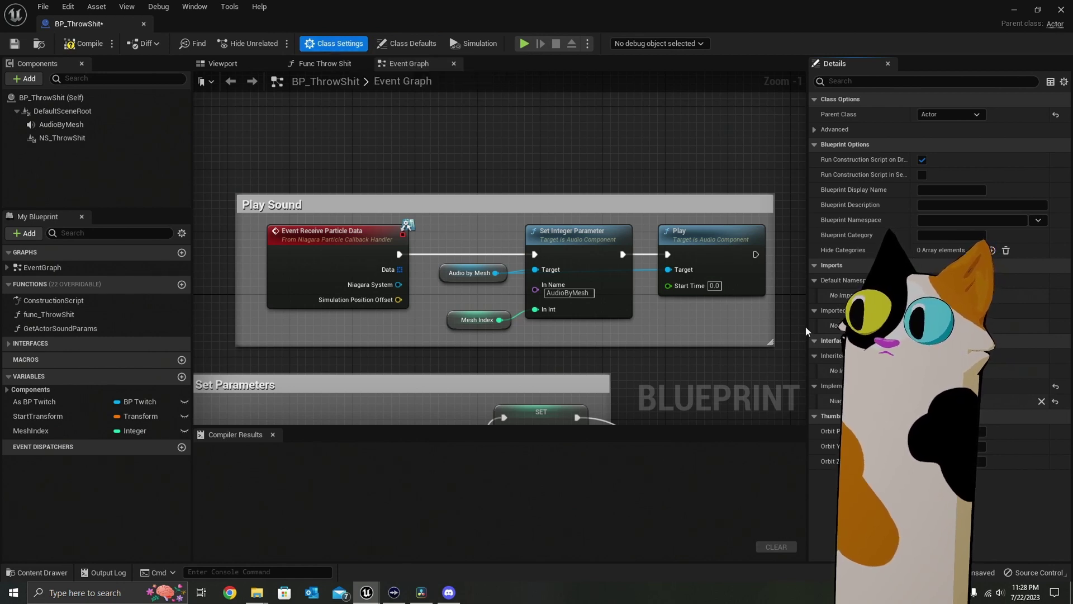
{"action": "left_click_drag", "start_coordinate": [806, 326], "coordinate": [640, 335]}
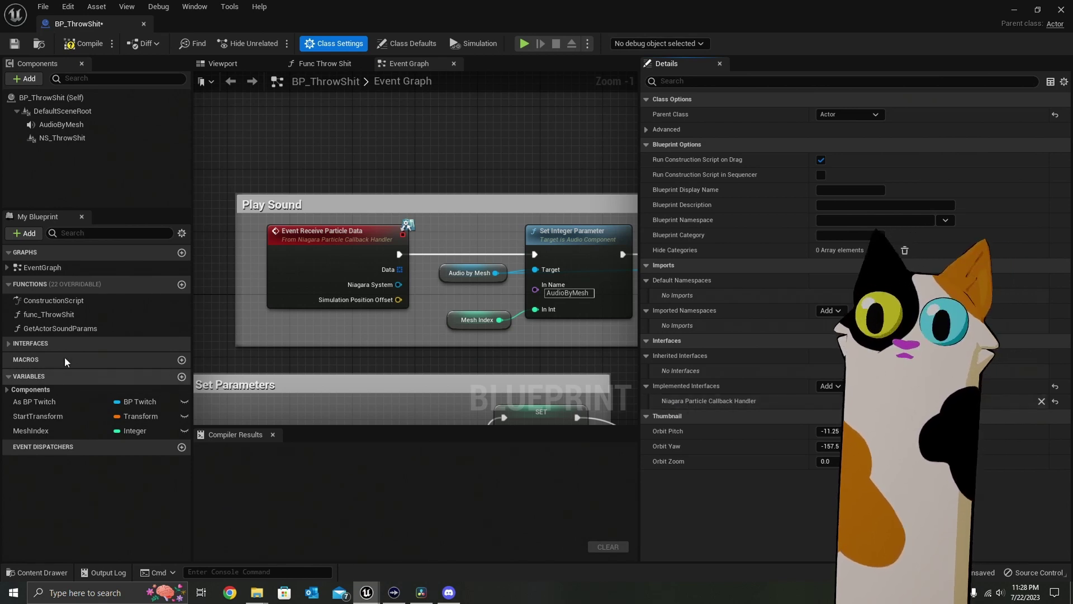
{"action": "left_click", "coordinate": [9, 343]}
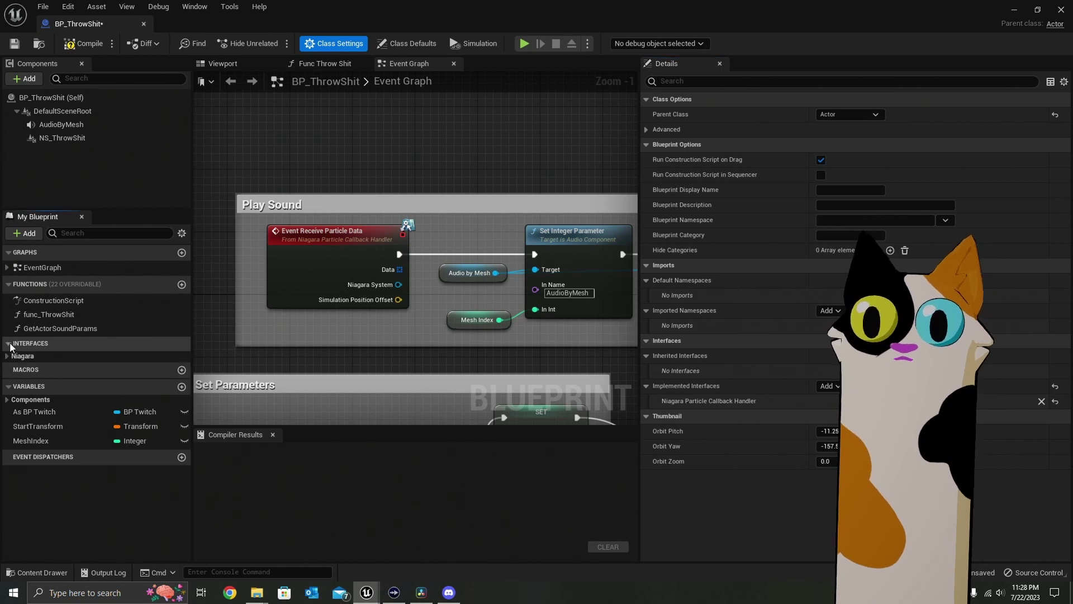
{"action": "left_click", "coordinate": [10, 357]}
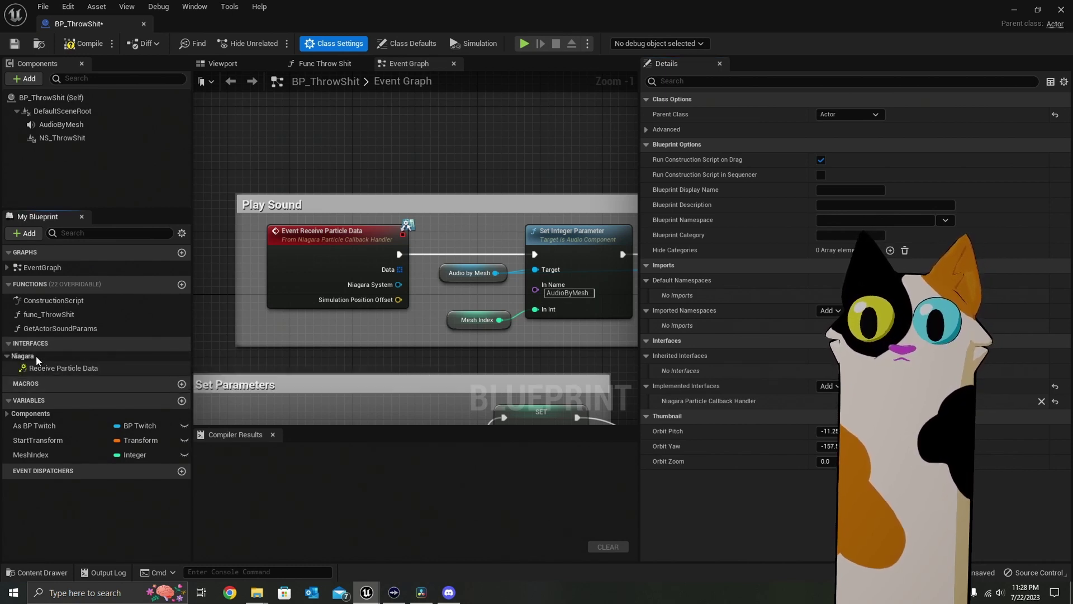
Delete the Event Receive Particle Data node from the Play Sound section and implement the Receive Particle Data interface event again.
{"action": "right_click", "coordinate": [66, 369]}
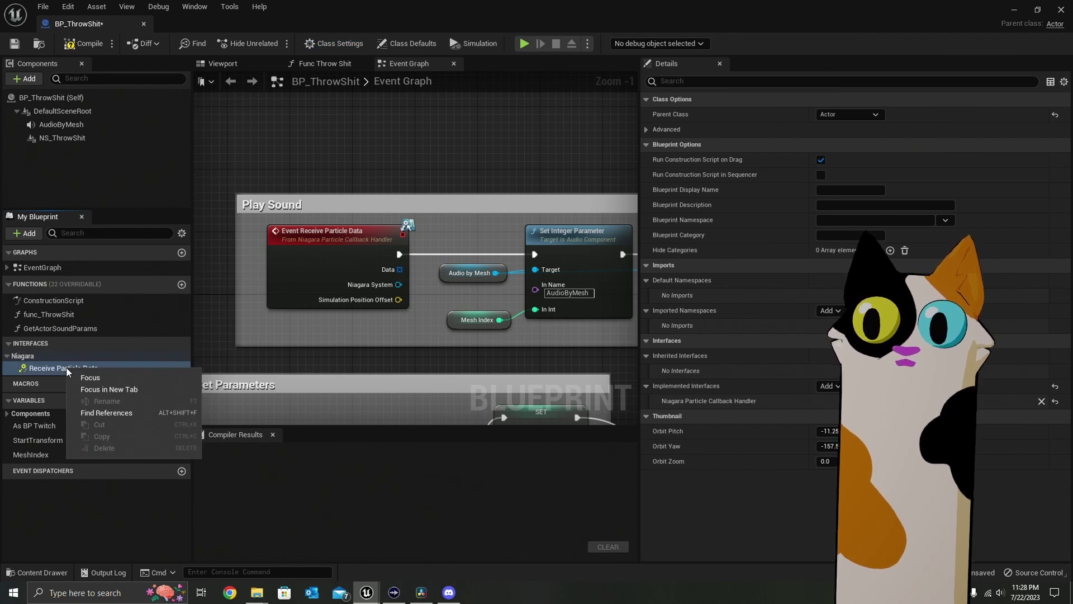
{"action": "left_click", "coordinate": [313, 296]}
{"action": "key", "text": "Delete"}
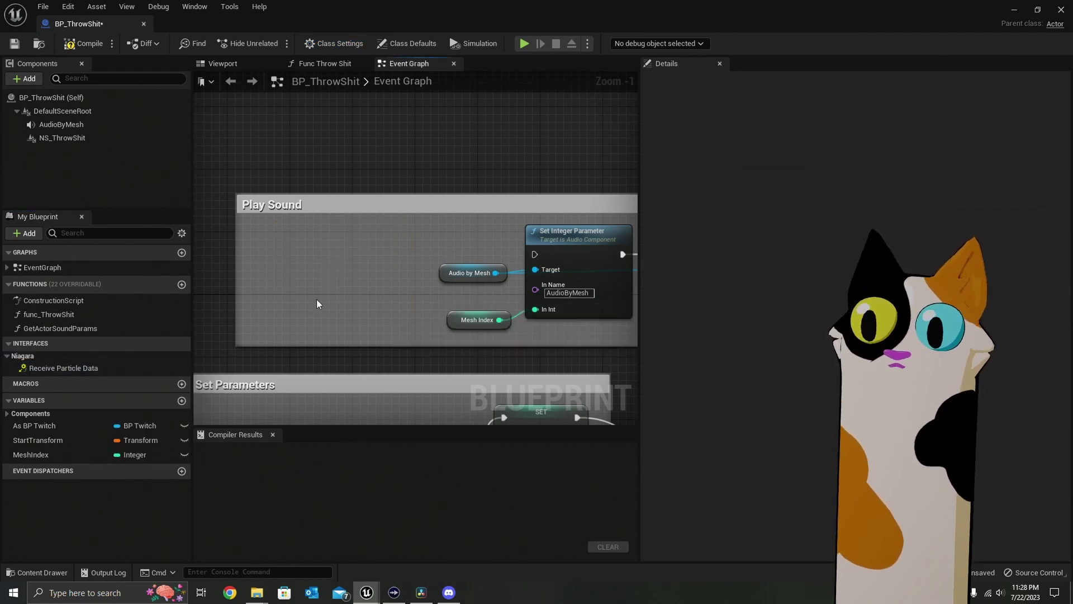
{"action": "right_click", "coordinate": [83, 367]}
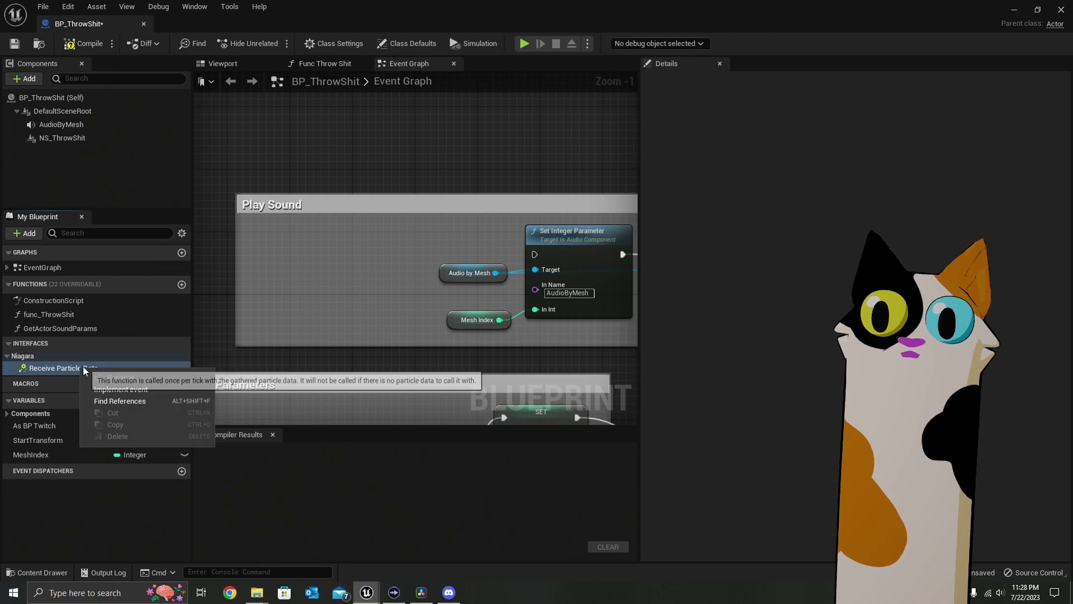
{"action": "left_click", "coordinate": [132, 390]}
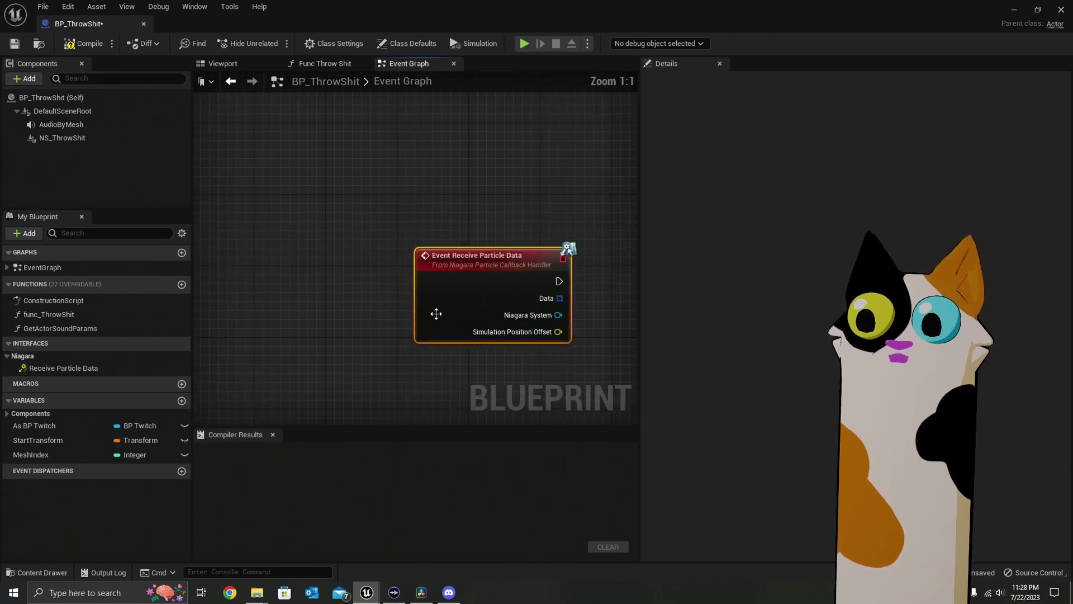
Move the new Event Receive Particle Data node into the Play Sound comment box, before the Set Integer Parameter node.
{"action": "scroll", "coordinate": [501, 335], "scroll_direction": "down", "scroll_amount": 6}
{"action": "right_click_drag", "start_coordinate": [501, 336], "coordinate": [330, 360]}
{"action": "left_click_drag", "start_coordinate": [278, 352], "coordinate": [520, 144]}
{"action": "scroll", "coordinate": [534, 172], "scroll_direction": "up", "scroll_amount": 5}
{"action": "right_click_drag", "start_coordinate": [534, 172], "coordinate": [388, 362]}
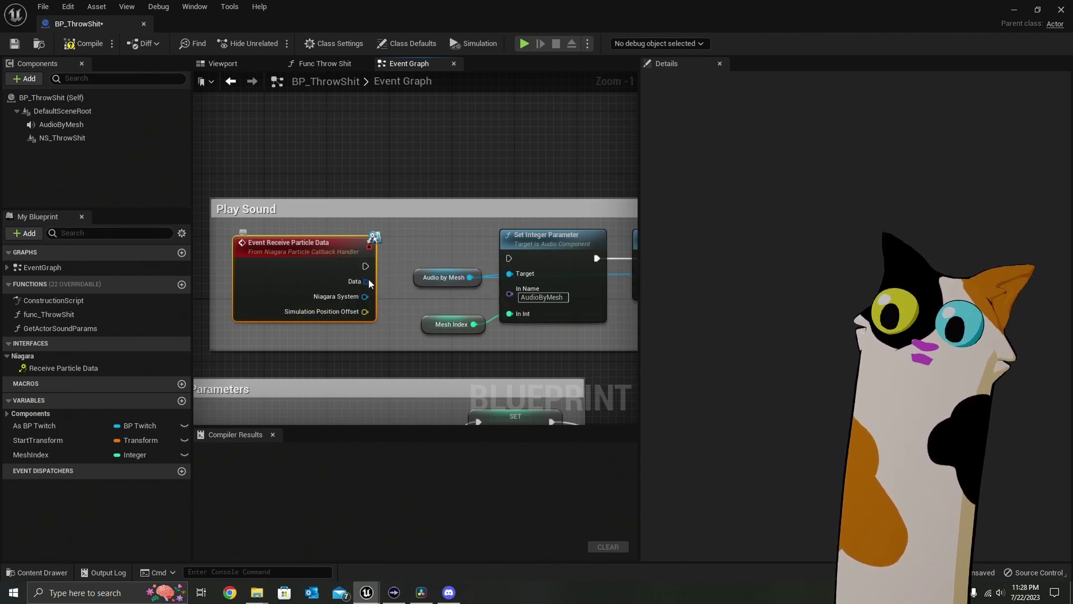
Connect the Event Receive Particle Data execution output to Set Integer Parameter and align the event node with it.
{"action": "right_click_drag", "start_coordinate": [512, 324], "coordinate": [480, 343]}
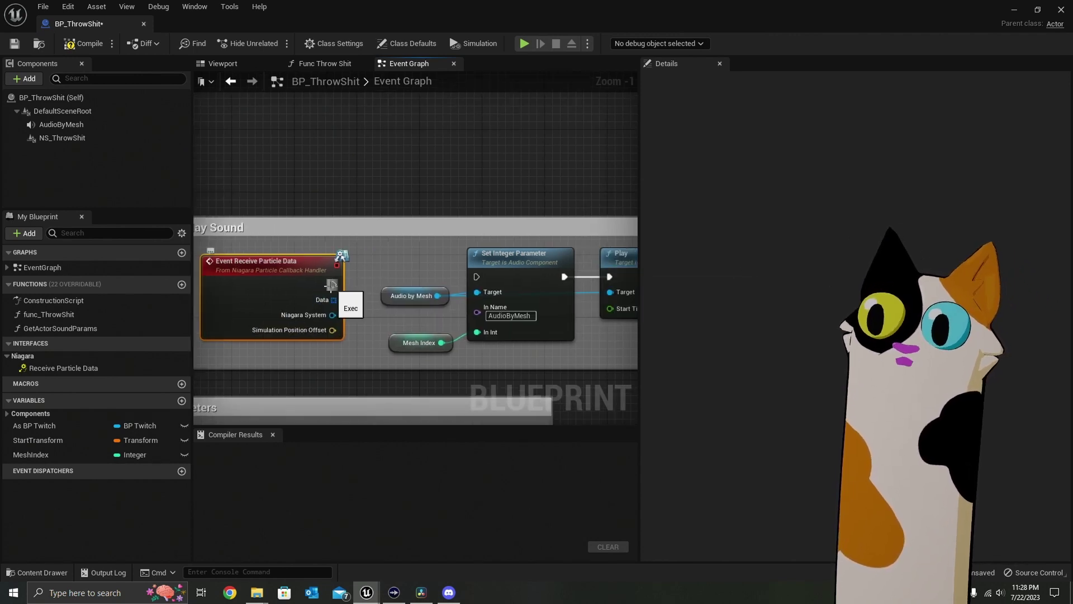
{"action": "left_click_drag", "start_coordinate": [333, 285], "coordinate": [476, 278]}
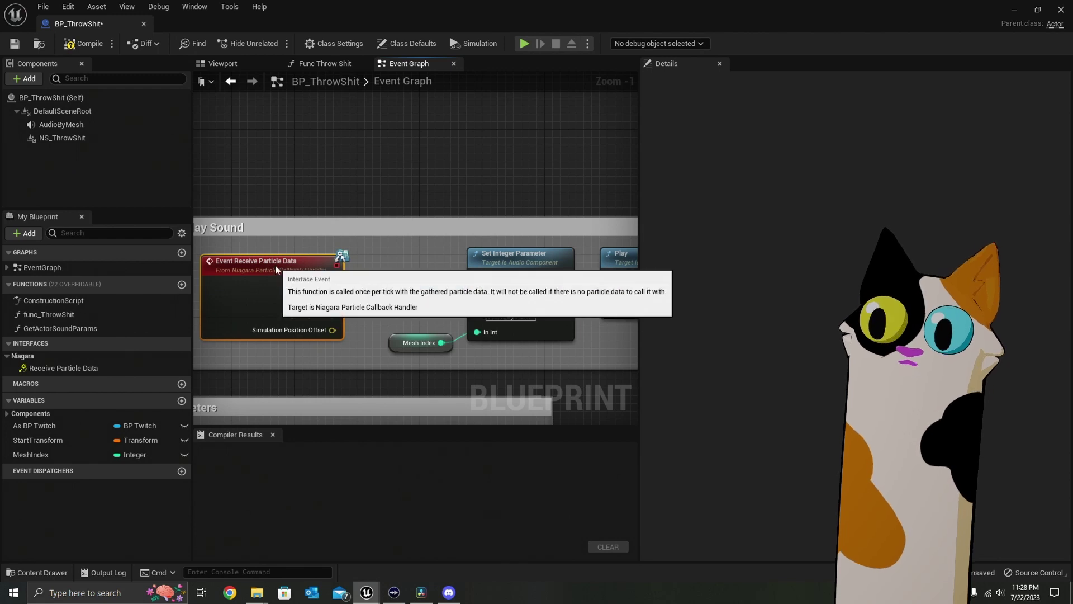
{"action": "left_click_drag", "start_coordinate": [275, 263], "coordinate": [275, 255]}
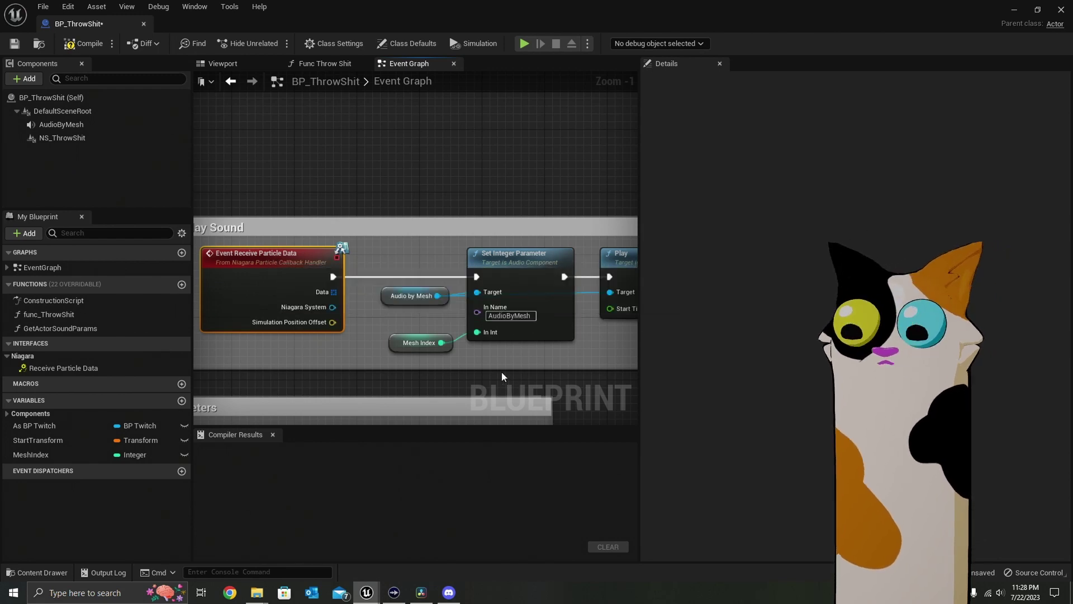
Examine the Mesh Index assignments after Switch on String and how Mesh Index feeds the Play Sound section's Set Integer Parameter node.
{"action": "right_click_drag", "start_coordinate": [496, 381], "coordinate": [421, 236]}
{"action": "scroll", "coordinate": [389, 402], "scroll_direction": "down", "scroll_amount": 2}
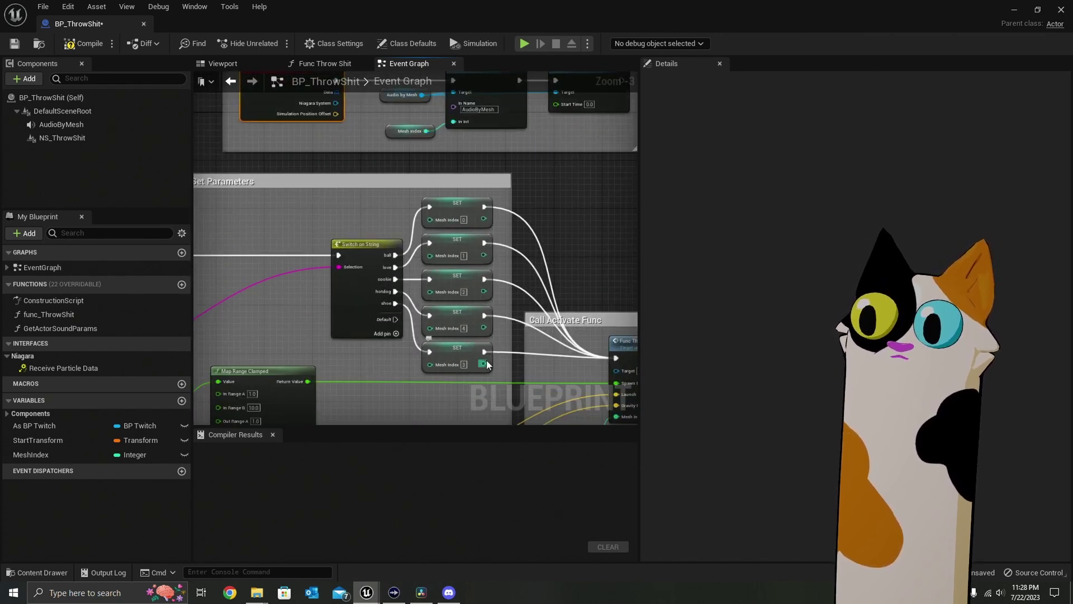
{"action": "scroll", "coordinate": [380, 262], "scroll_direction": "up", "scroll_amount": 1}
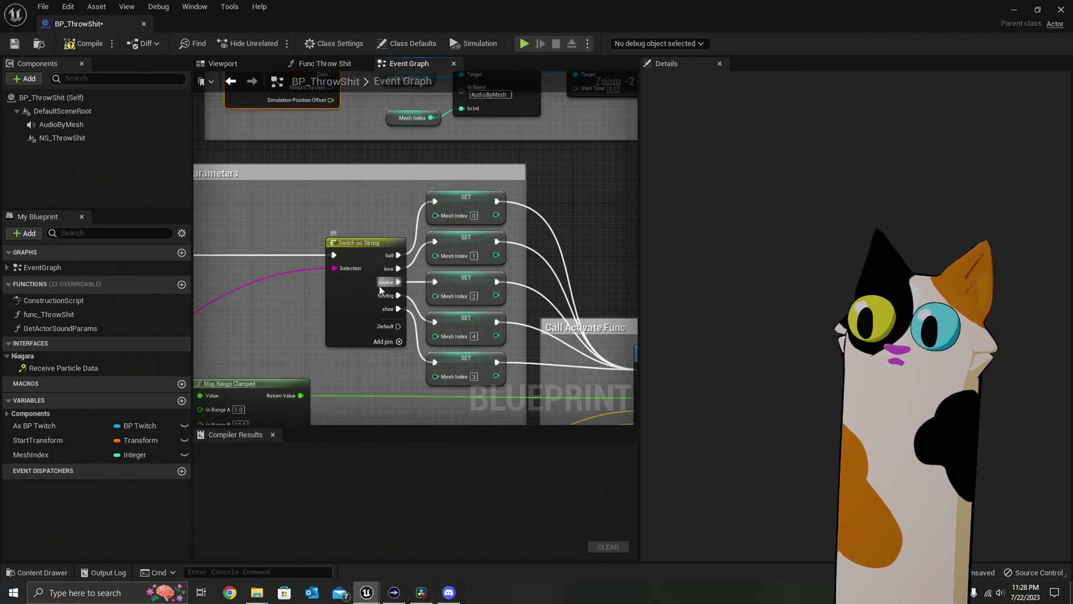
{"action": "right_click_drag", "start_coordinate": [429, 178], "coordinate": [397, 253]}
{"action": "scroll", "coordinate": [384, 214], "scroll_direction": "up", "scroll_amount": 1}
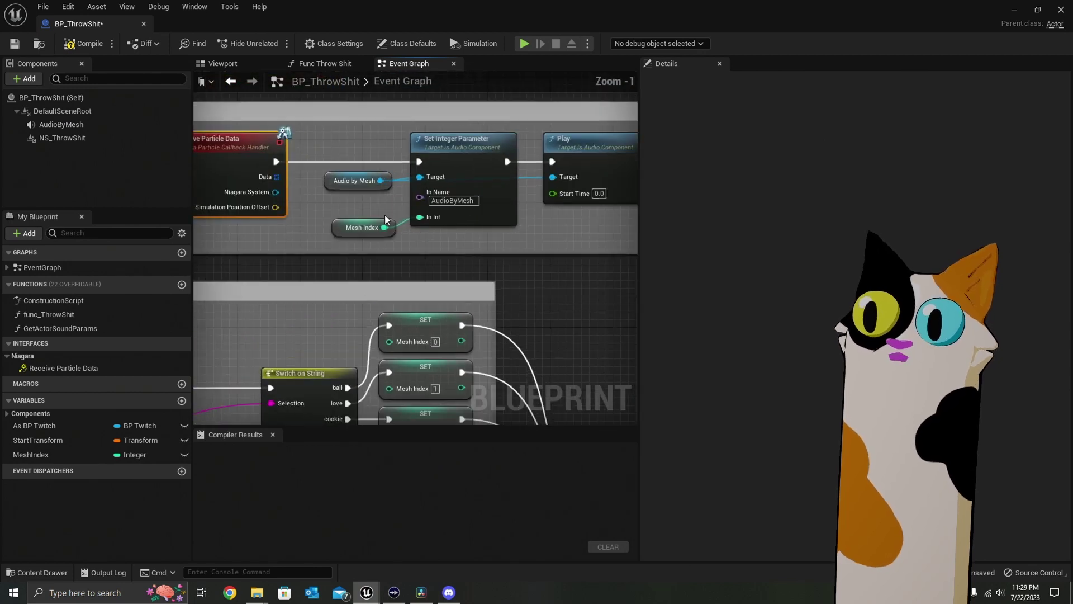
{"action": "right_click_drag", "start_coordinate": [385, 215], "coordinate": [360, 272]}
{"action": "scroll", "coordinate": [332, 275], "scroll_direction": "up", "scroll_amount": 1}
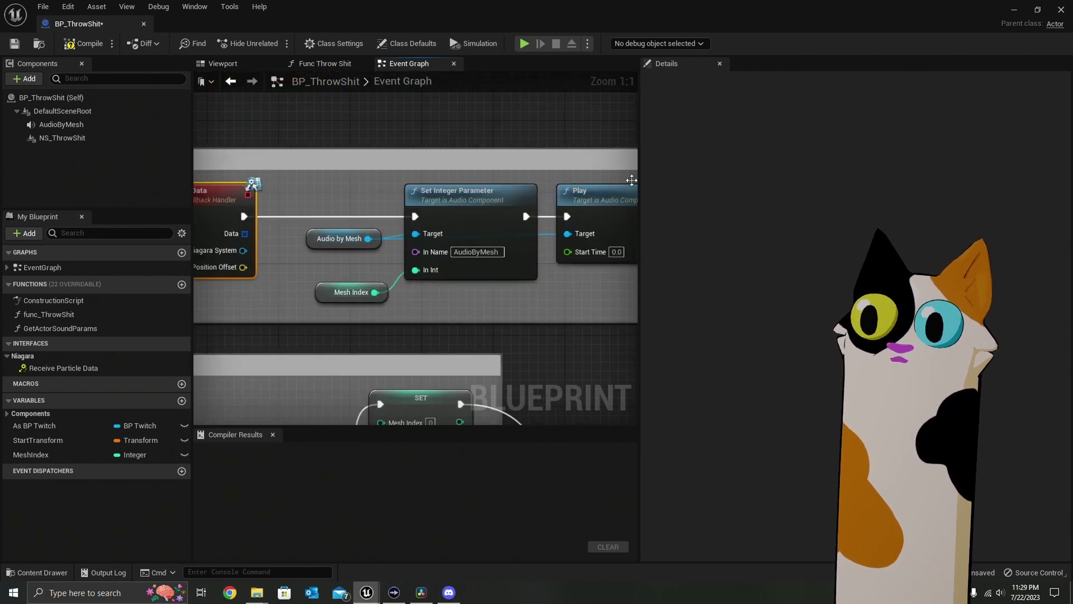
Open the AudioByMesh sound cue from the 07_Audio content folder.
{"action": "left_click", "coordinate": [1012, 10]}
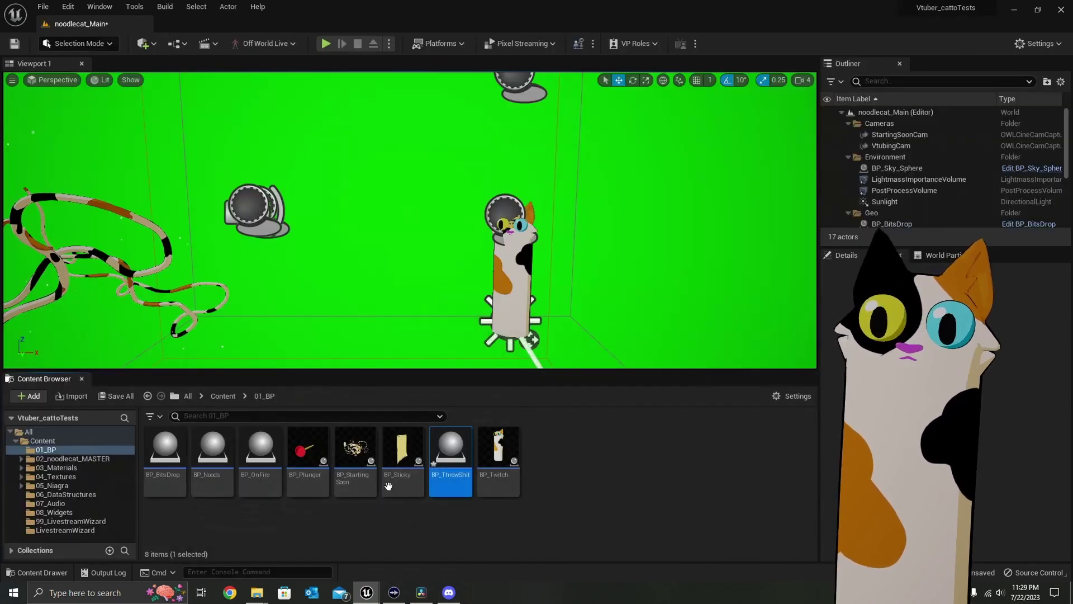
{"action": "left_click", "coordinate": [77, 504]}
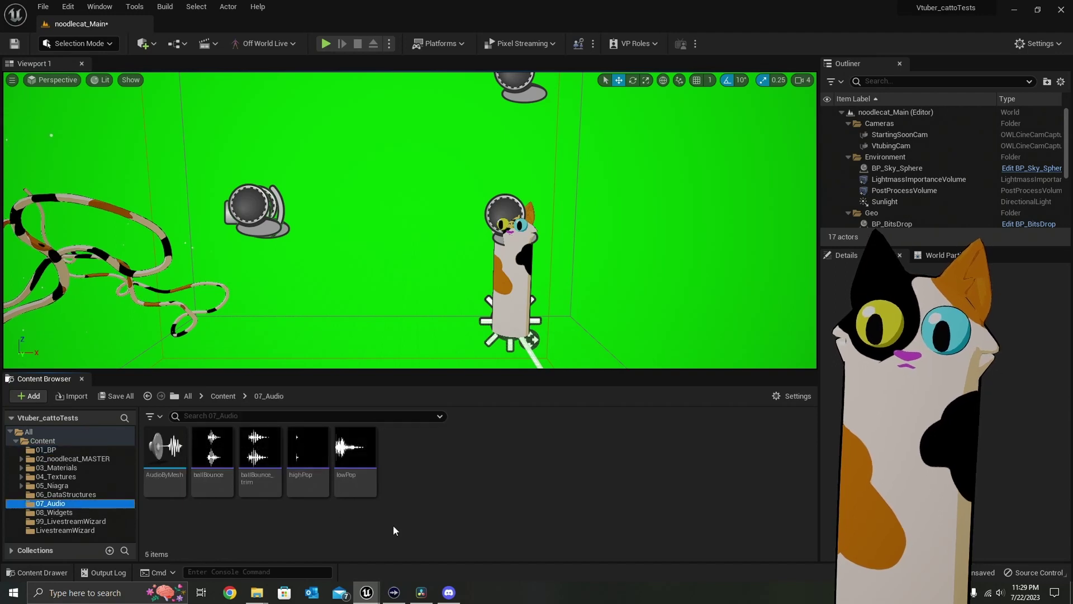
{"action": "double_click", "coordinate": [156, 464]}
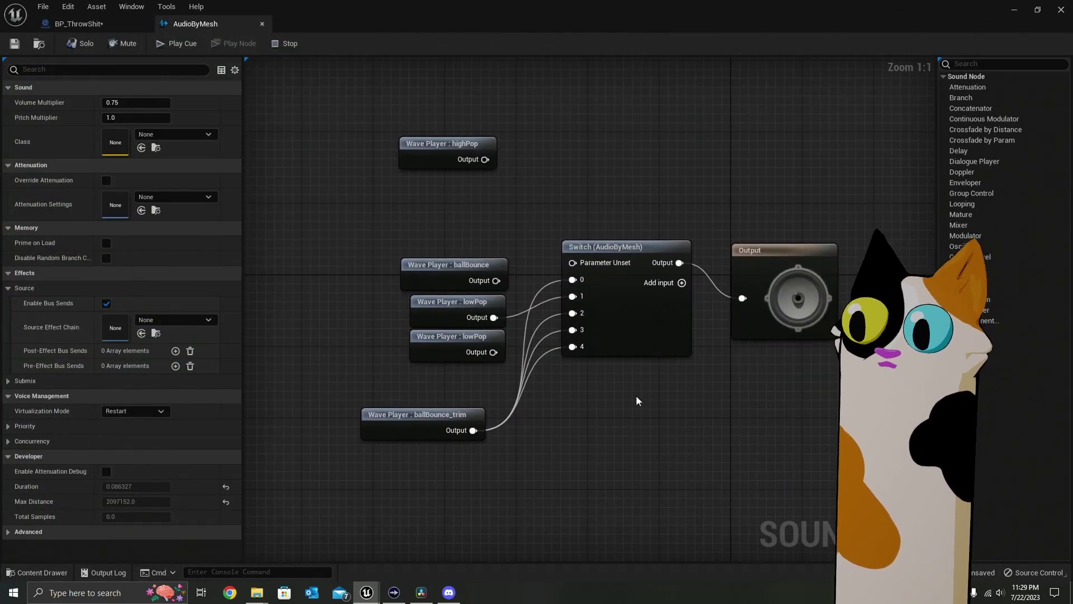
Examine the Wave Player nodes feeding the Switch node and the Switch node's integer parameter name in the AudioByMesh cue.
{"action": "left_click_drag", "start_coordinate": [366, 304], "coordinate": [473, 463]}
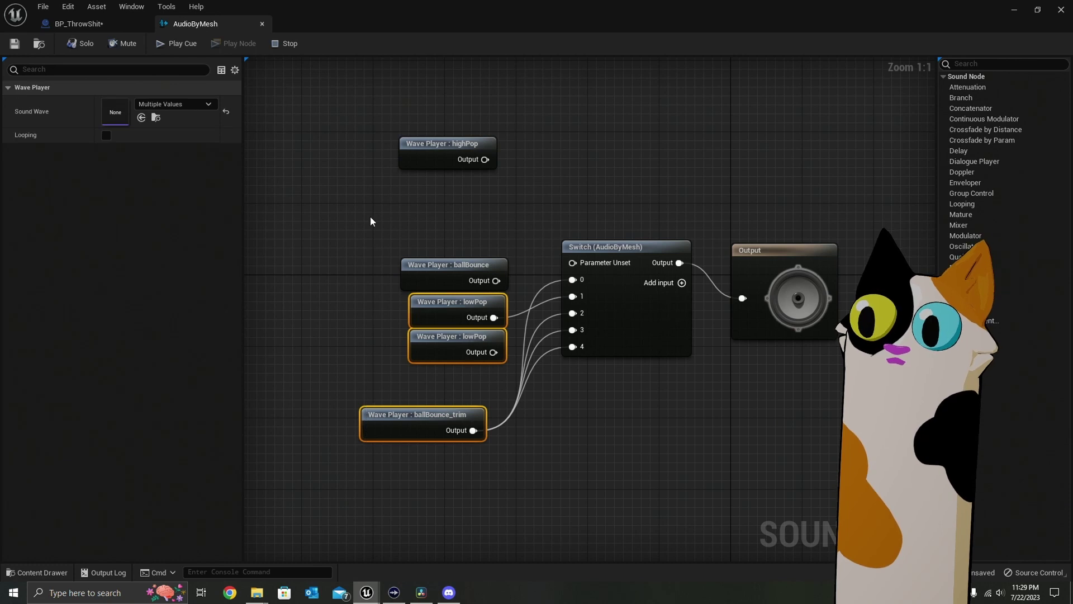
{"action": "left_click_drag", "start_coordinate": [370, 217], "coordinate": [464, 475]}
{"action": "left_click", "coordinate": [372, 328]}
{"action": "right_click_drag", "start_coordinate": [550, 411], "coordinate": [466, 417]}
{"action": "left_click", "coordinate": [573, 343]}
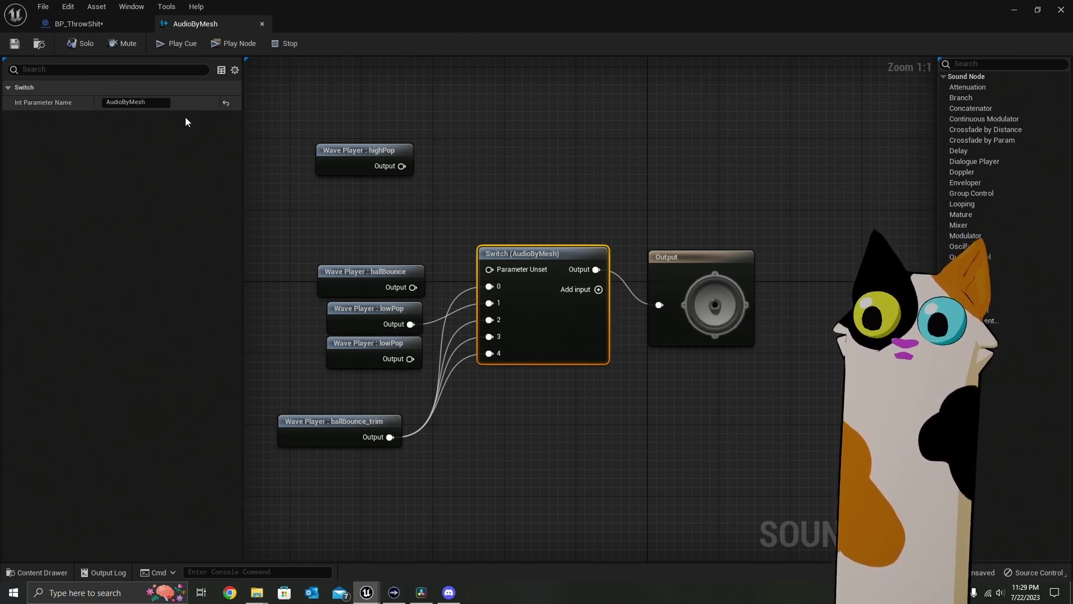
Return to the BP_ThrowShit event graph and review the Play Sound chain from Set Integer Parameter to Play, including its place in the whole graph.
{"action": "left_click", "coordinate": [79, 24]}
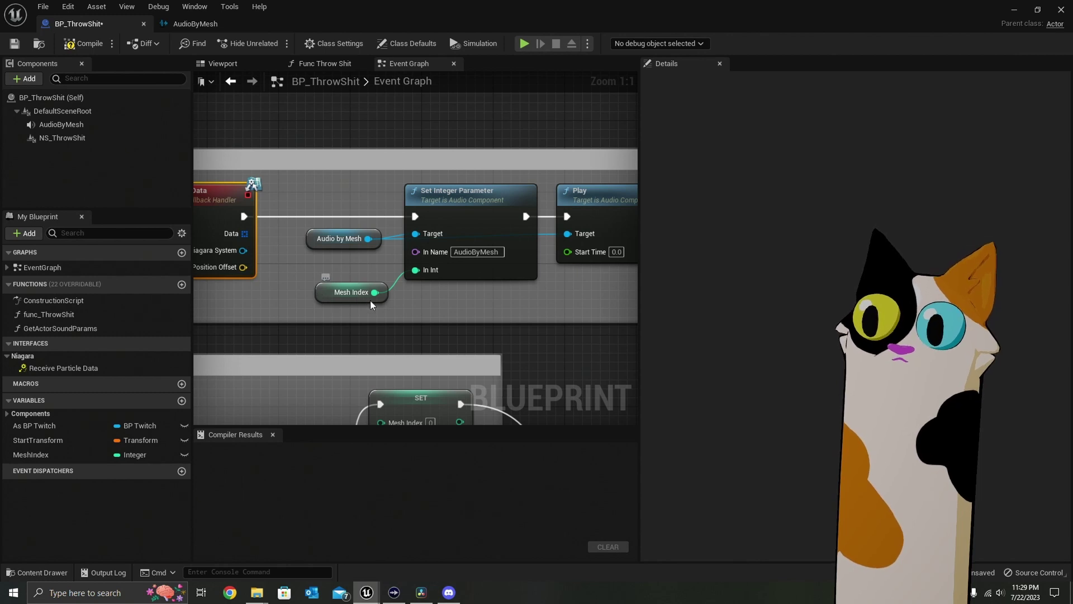
{"action": "right_click_drag", "start_coordinate": [437, 281], "coordinate": [370, 283]}
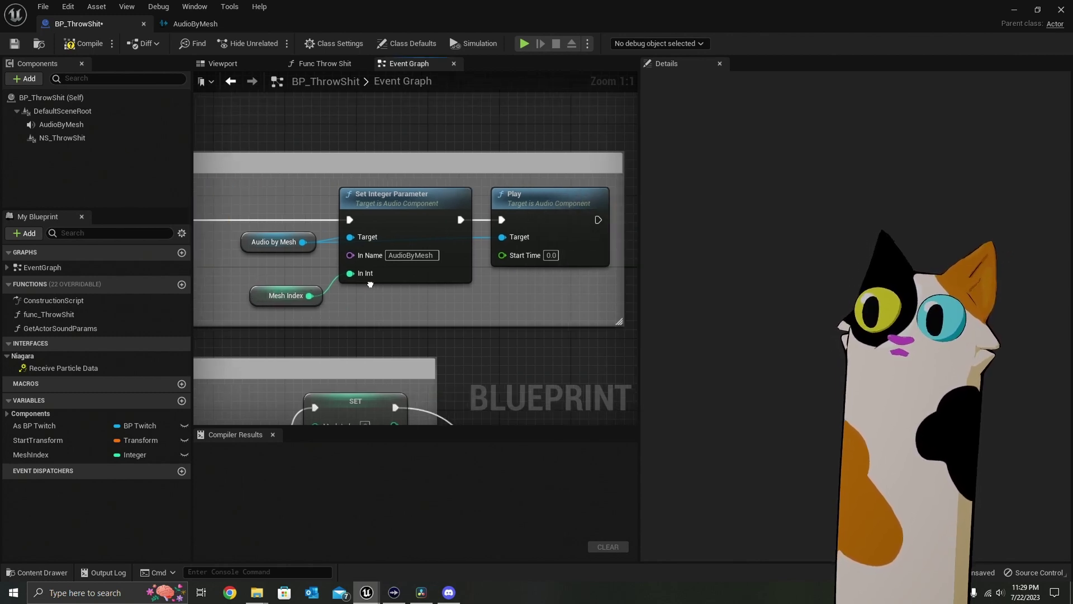
{"action": "right_click_drag", "start_coordinate": [502, 256], "coordinate": [468, 272]}
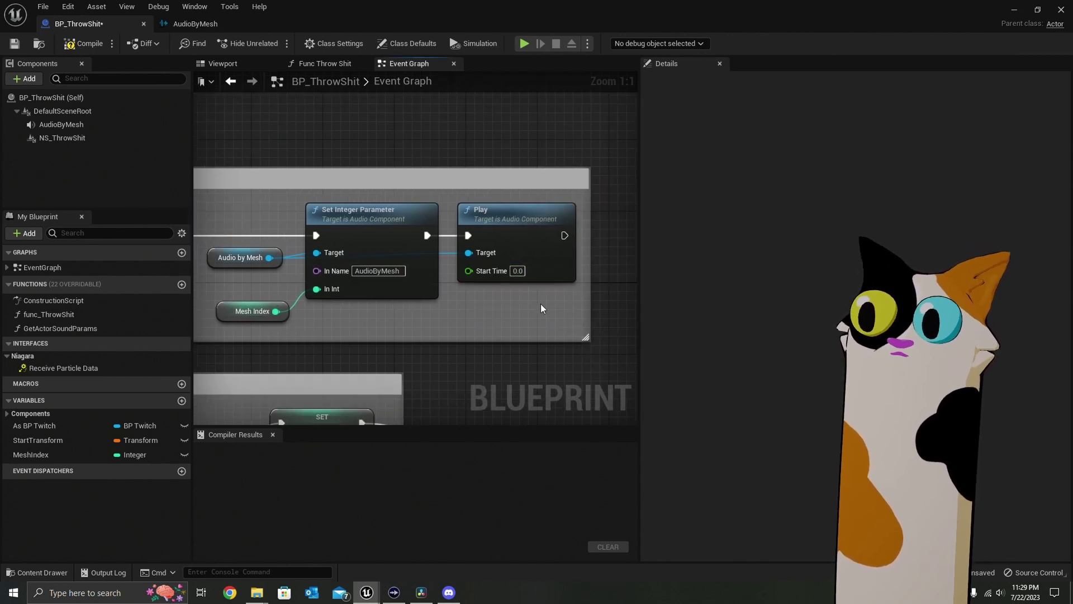
{"action": "scroll", "coordinate": [444, 309], "scroll_direction": "down", "scroll_amount": 2}
{"action": "right_click_drag", "start_coordinate": [445, 308], "coordinate": [465, 313]}
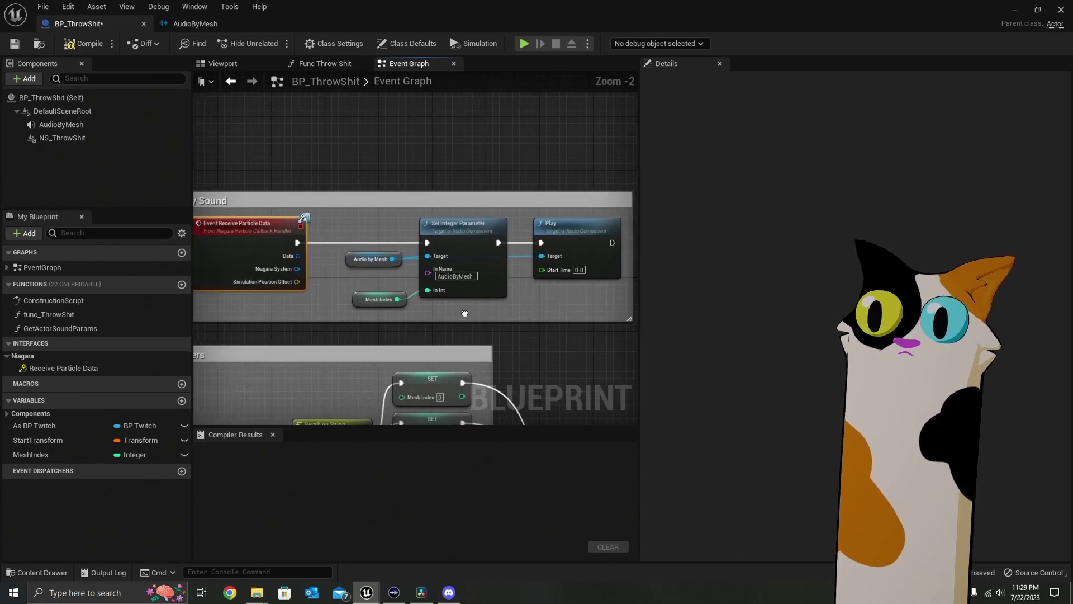
{"action": "scroll", "coordinate": [466, 312], "scroll_direction": "down", "scroll_amount": 1}
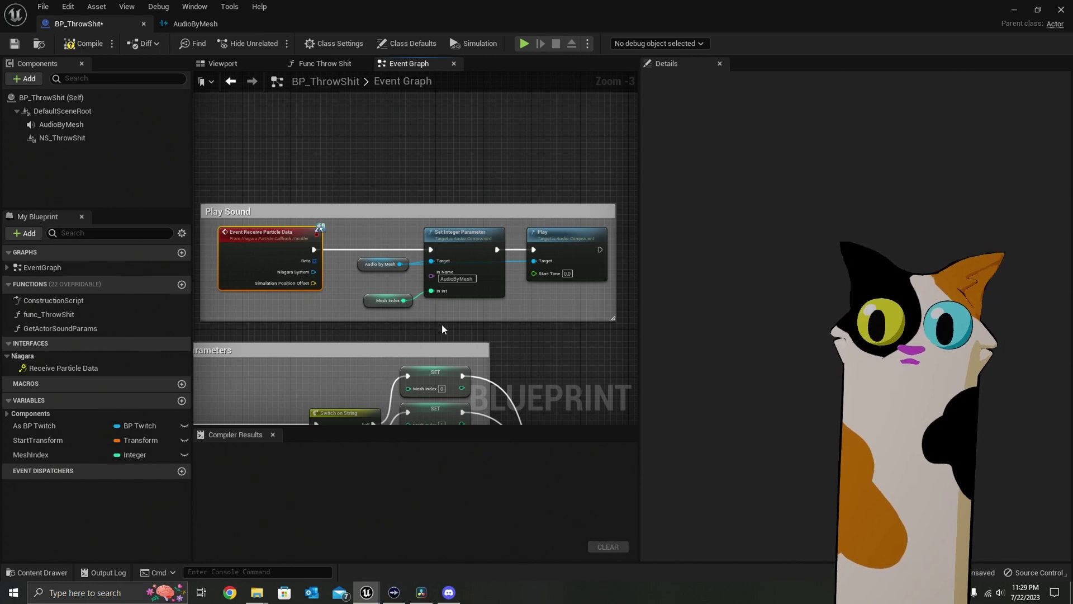
{"action": "scroll", "coordinate": [442, 329], "scroll_direction": "down", "scroll_amount": 4}
{"action": "right_click_drag", "start_coordinate": [441, 329], "coordinate": [533, 231]}
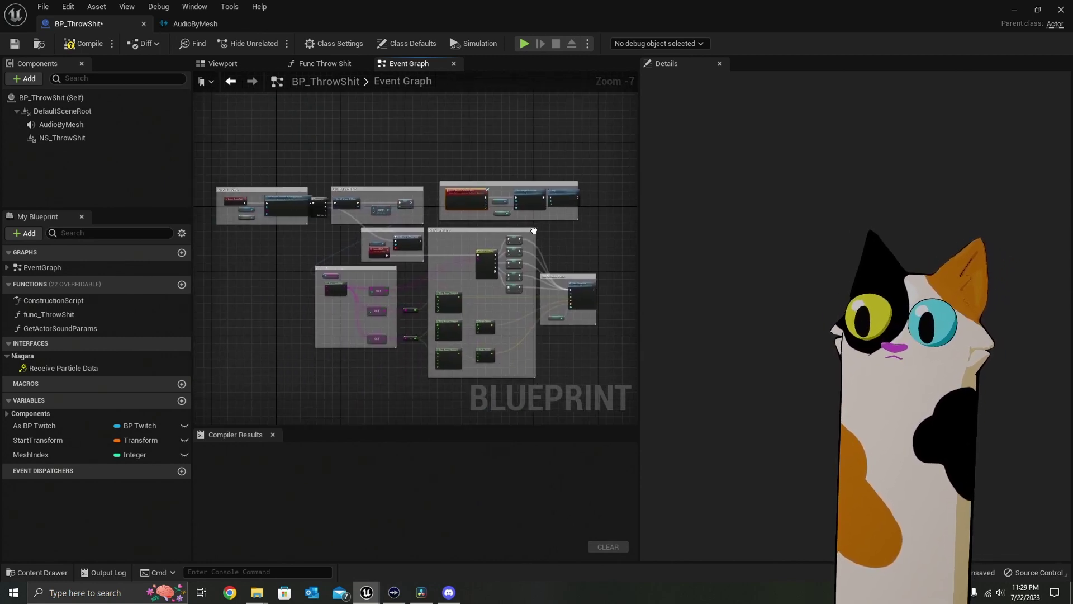